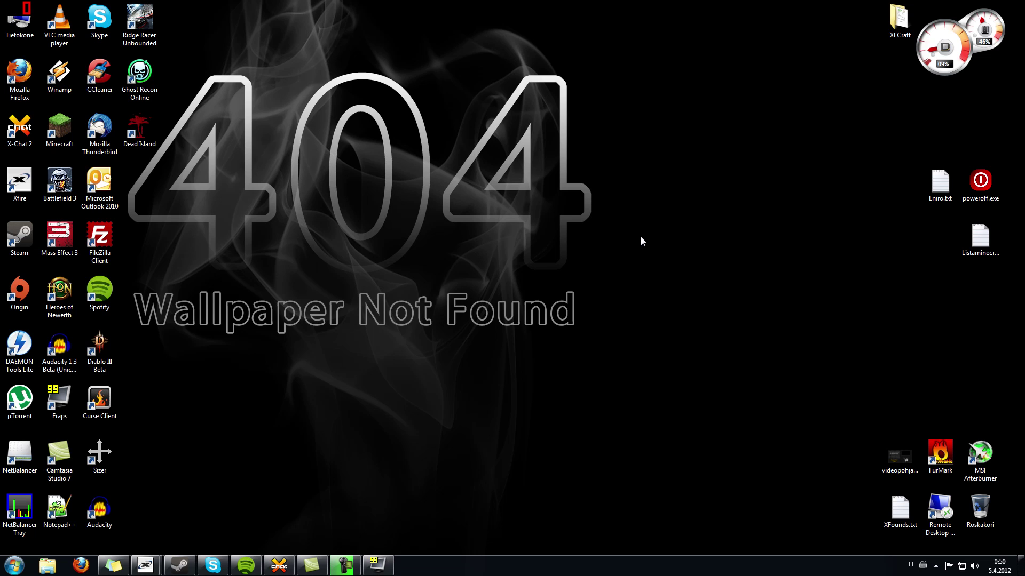
click(80, 566)
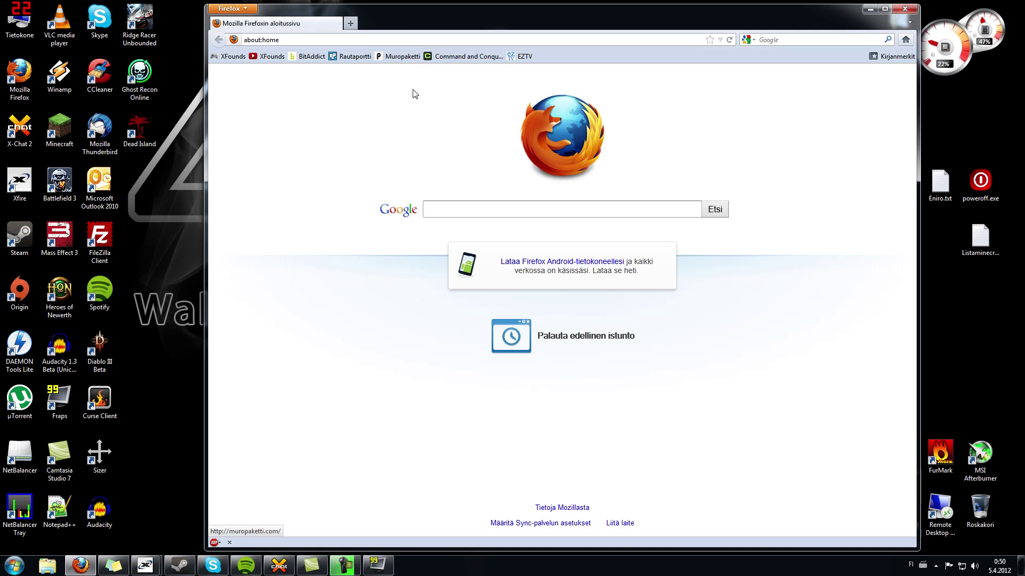
key(ctrl+l)
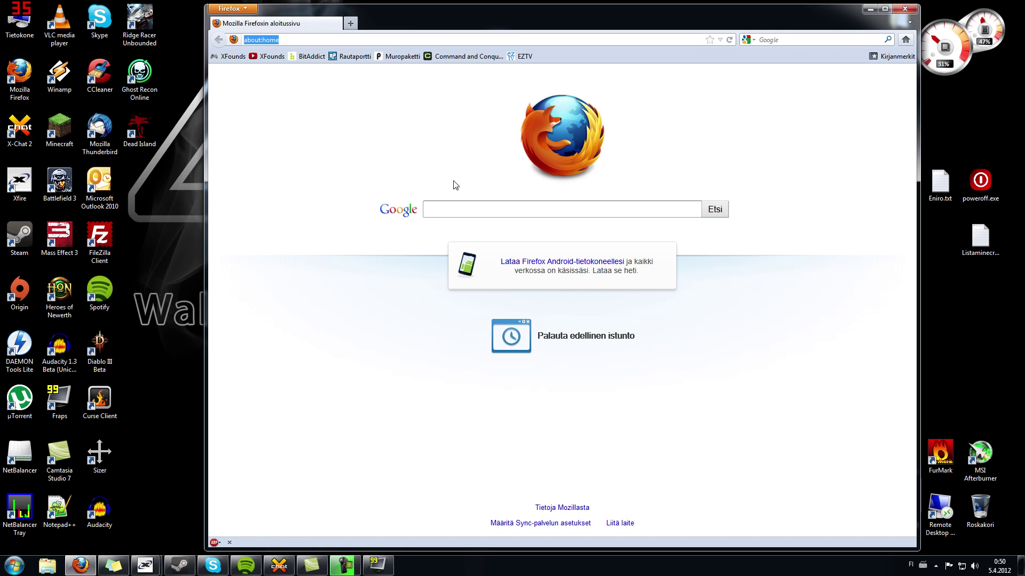
text(www.bukkit)
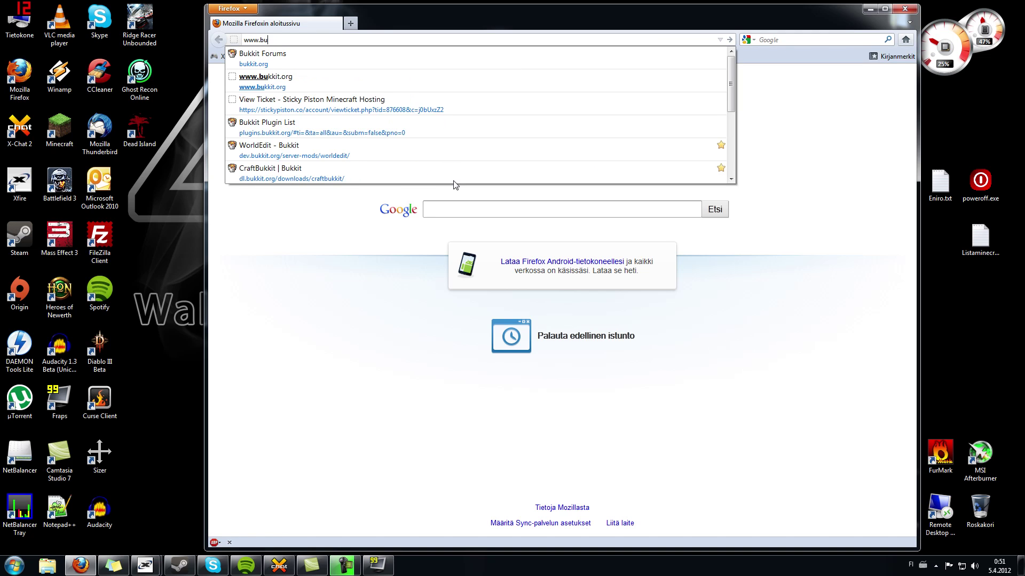
text(.org)
key(Return)
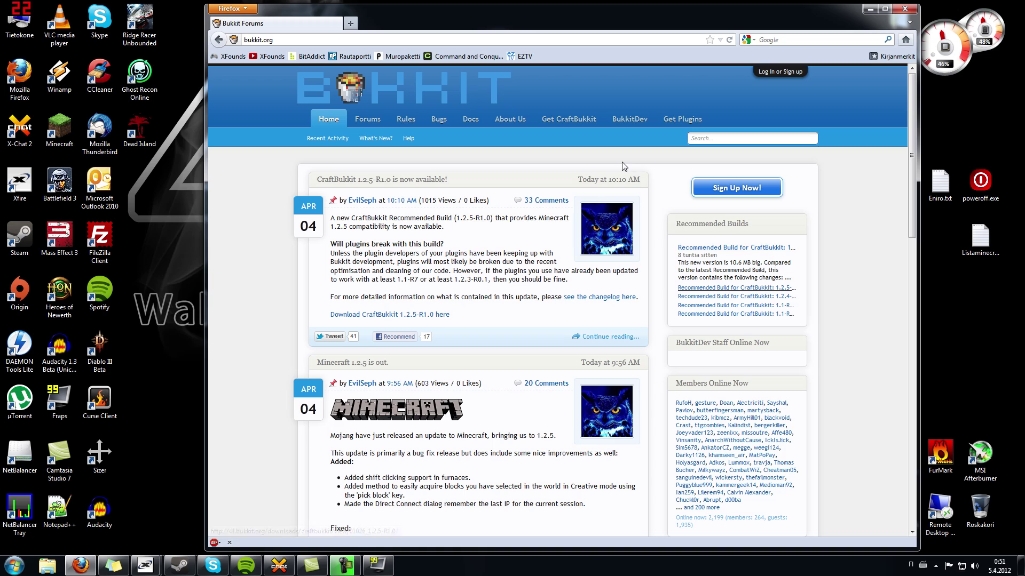
click(563, 125)
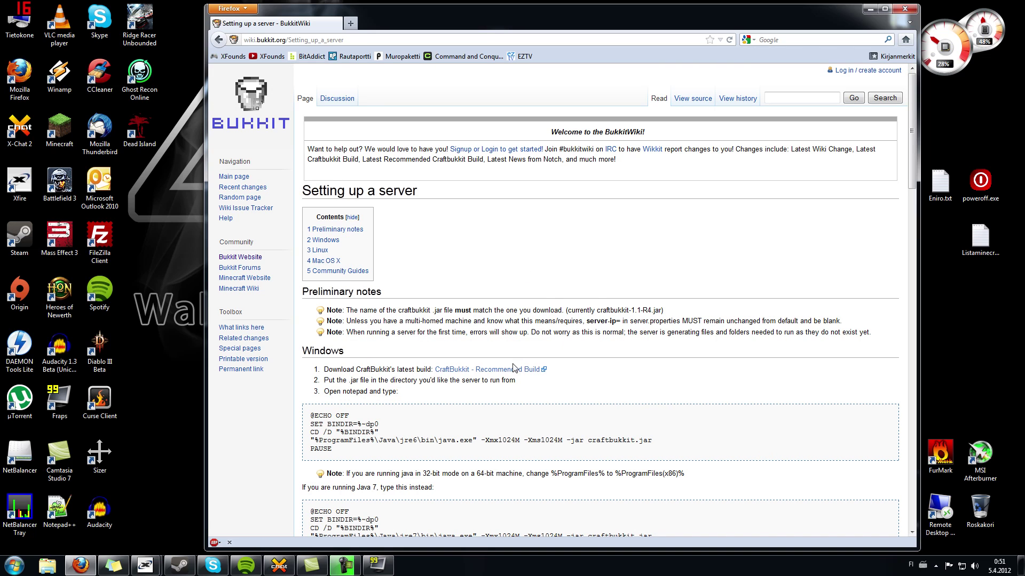
- Download the recommended CraftBukkit build from the Windows instructions and save craftbukkit-1.2.5-R1.0.jar
click(483, 371)
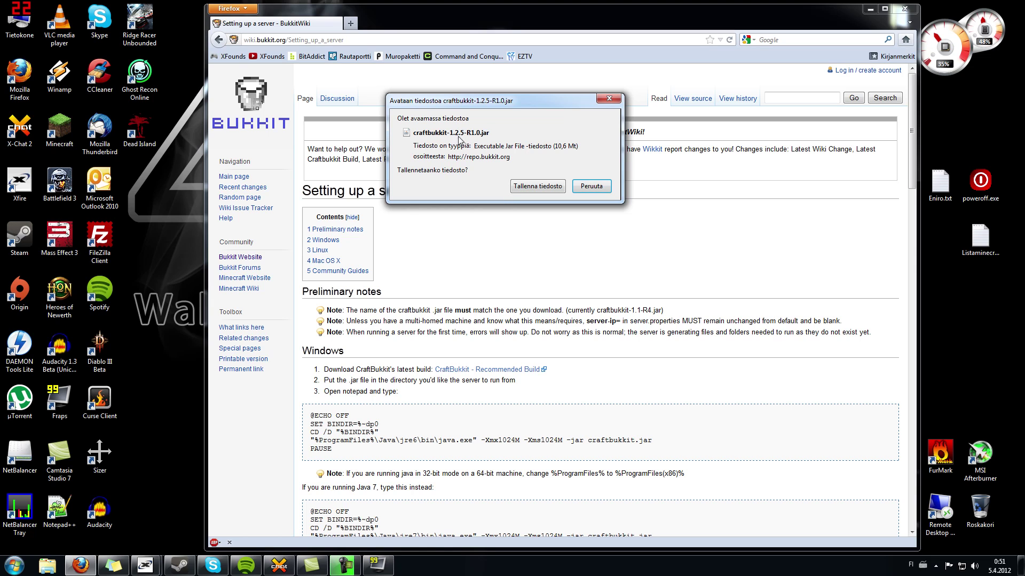
click(537, 187)
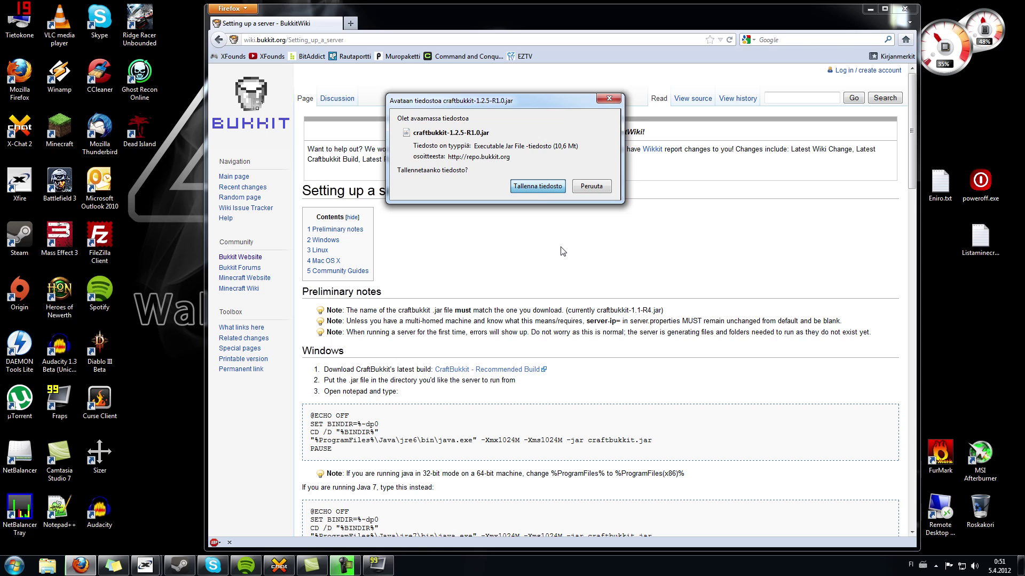
click(589, 224)
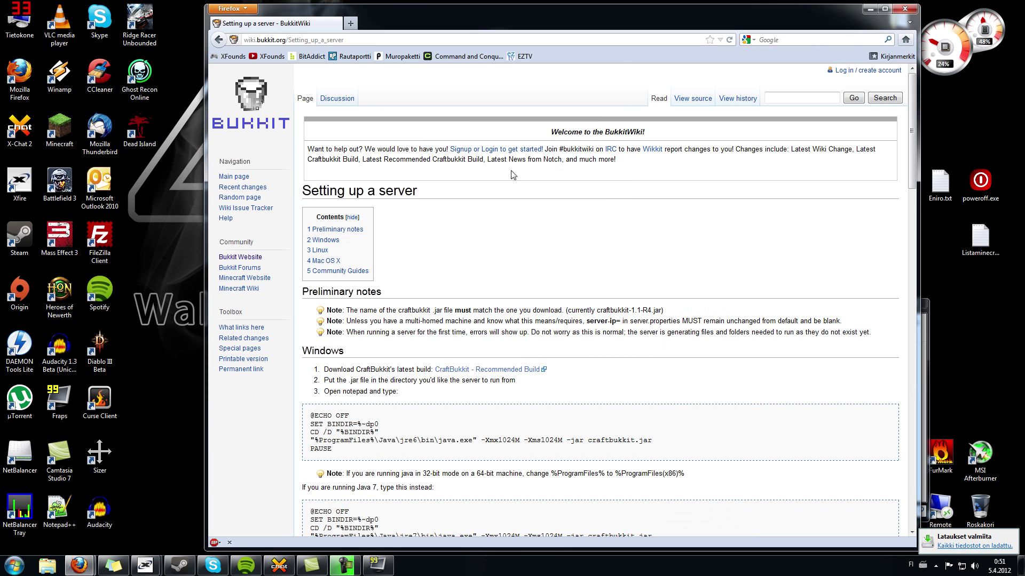
- Look over the list of available builds on the bookmarked CraftBukkit downloads page, and close the browser
click(889, 56)
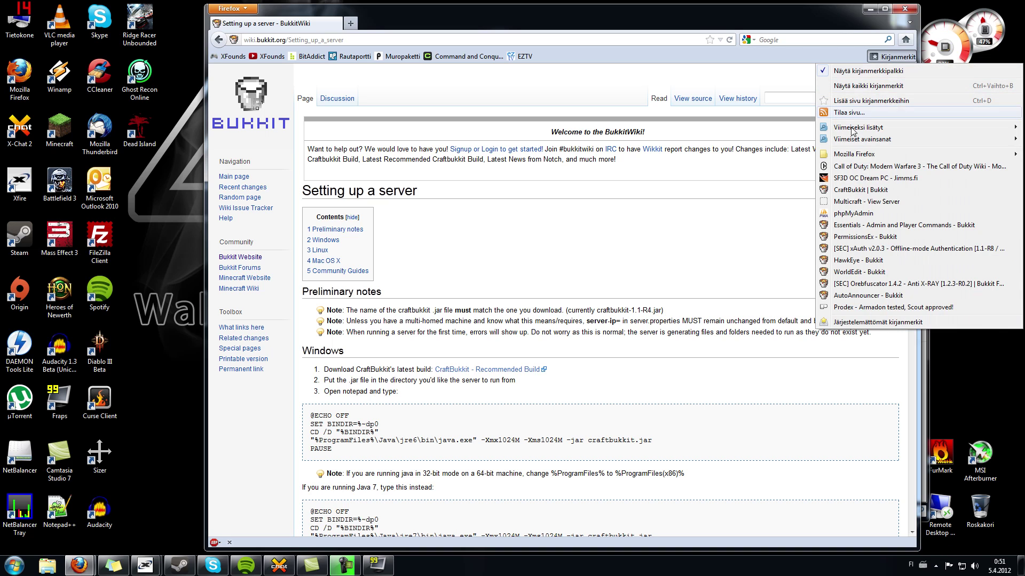
click(863, 191)
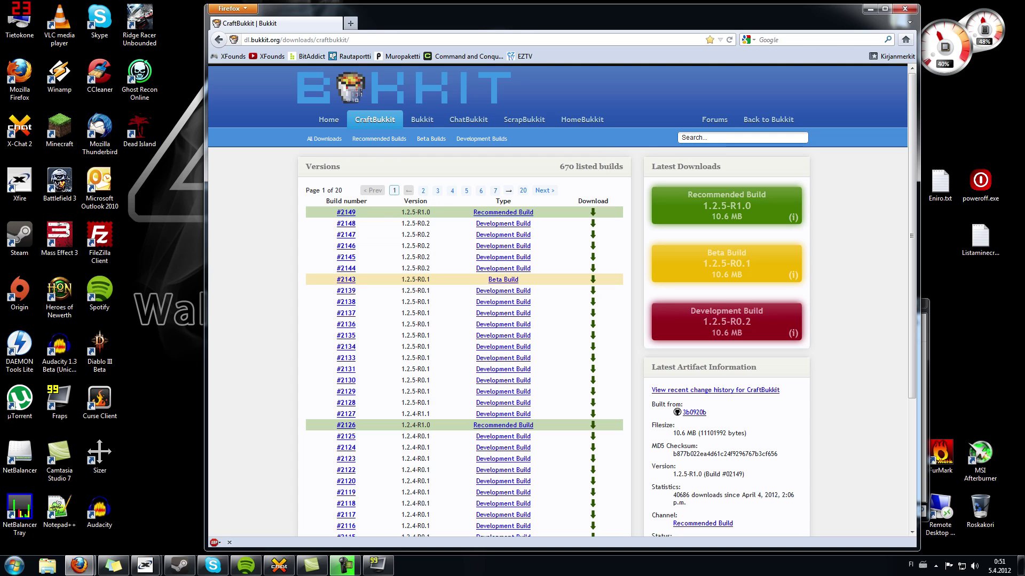
scroll(593, 208, down, 6)
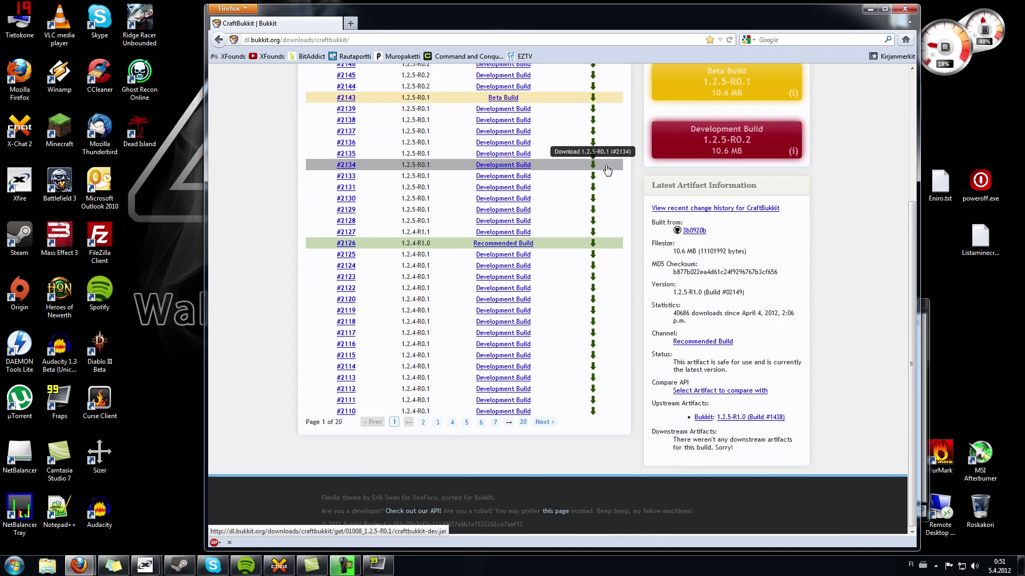
scroll(592, 209, up, 6)
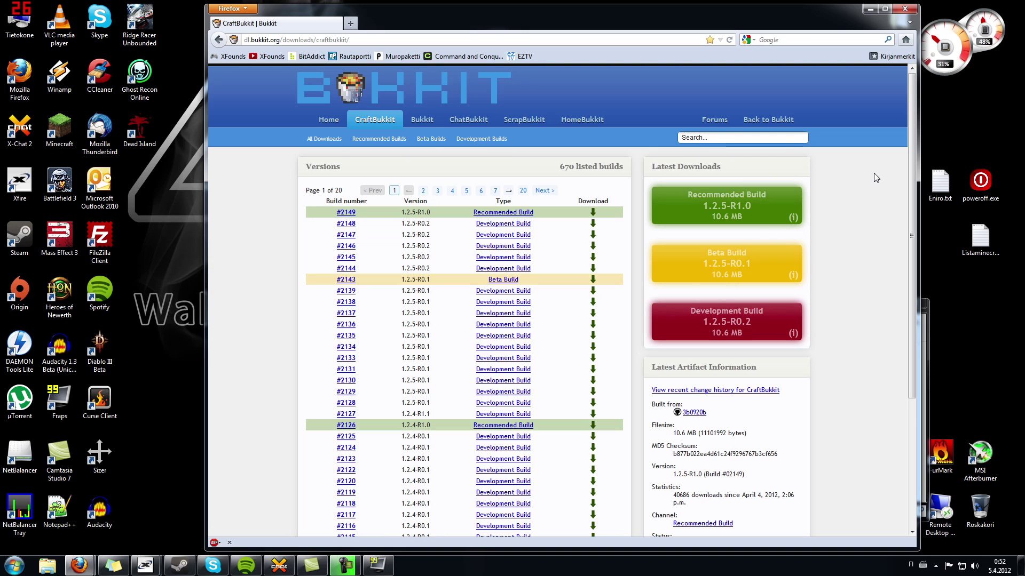
click(904, 9)
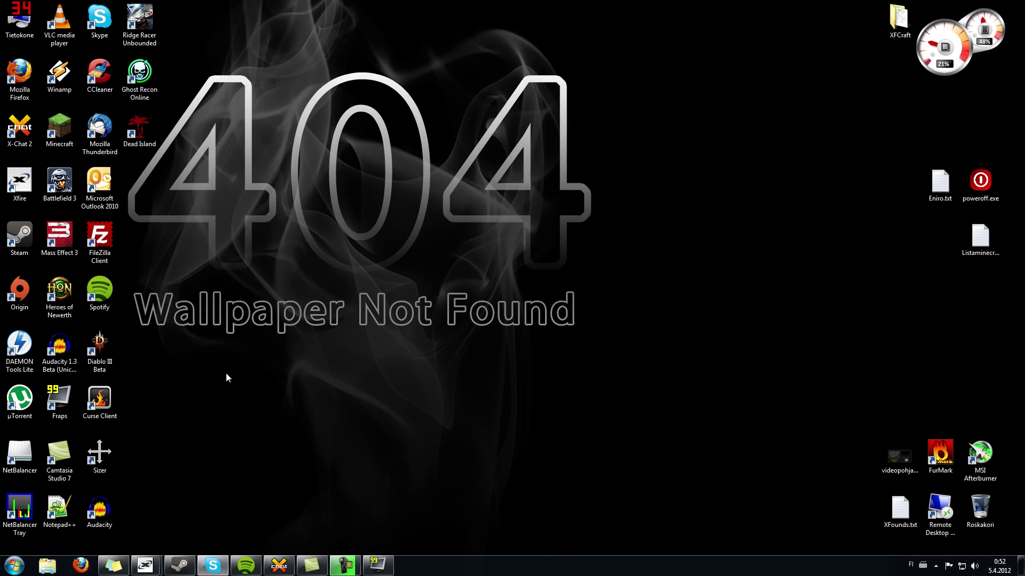
- Open the Ladatut tiedostot downloads folder in the user's home directory and copy craftbukkit-1.2.5-R1.0.jar
click(14, 565)
click(187, 336)
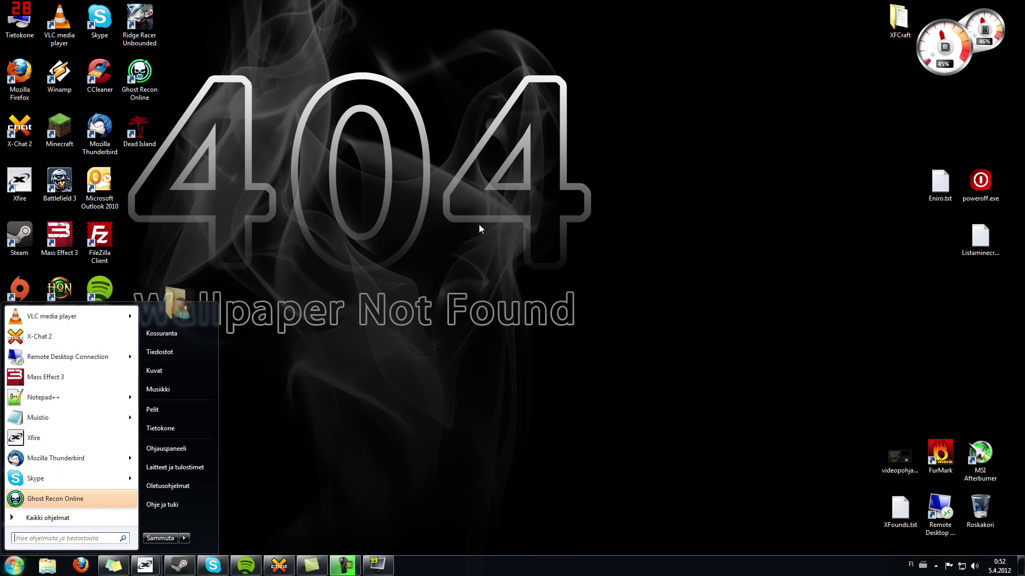
double_click(526, 195)
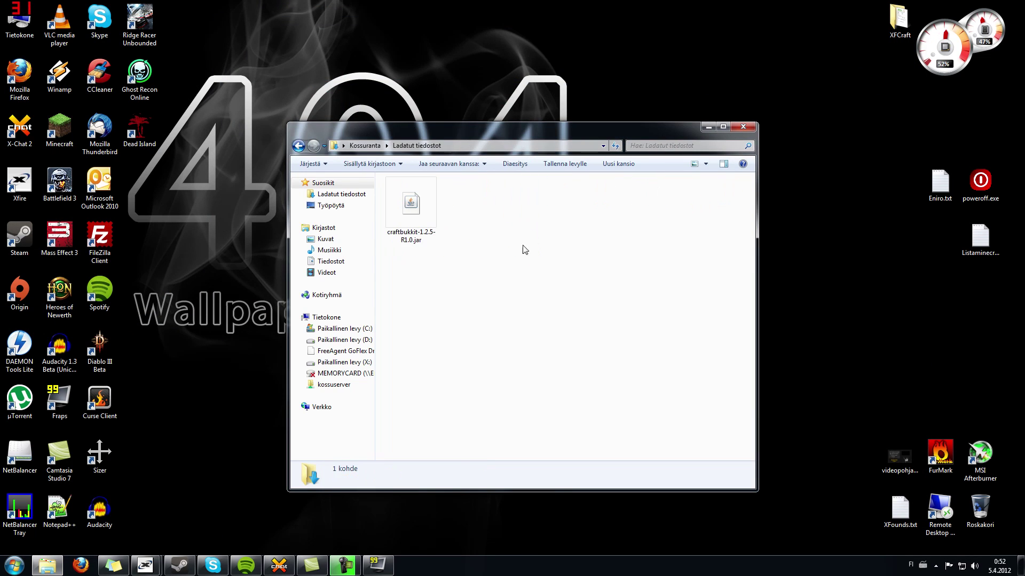
click(413, 211)
- Open the Minecraft folder on the C: drive and delete all of its files and folders
double_click(30, 28)
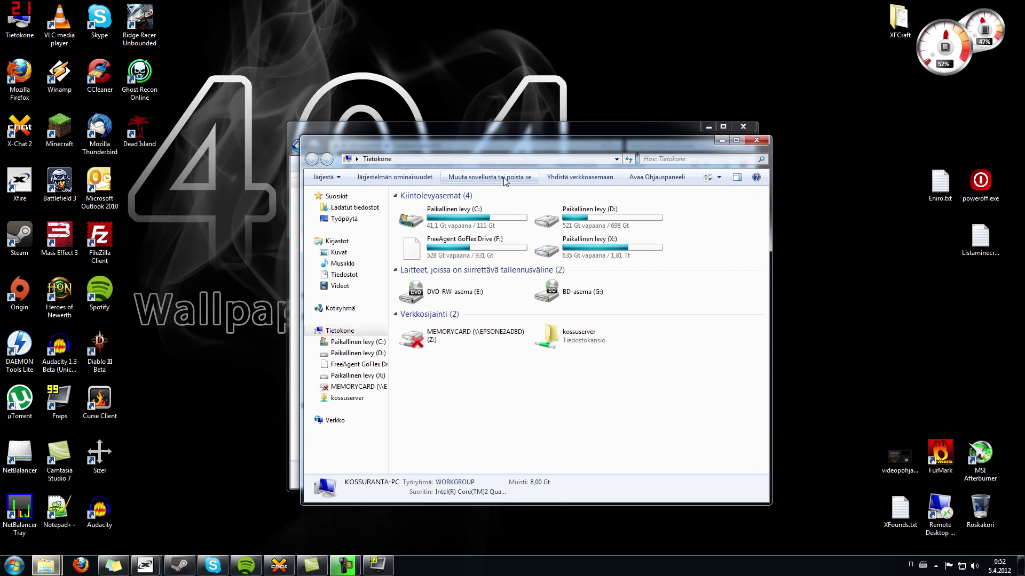
double_click(449, 224)
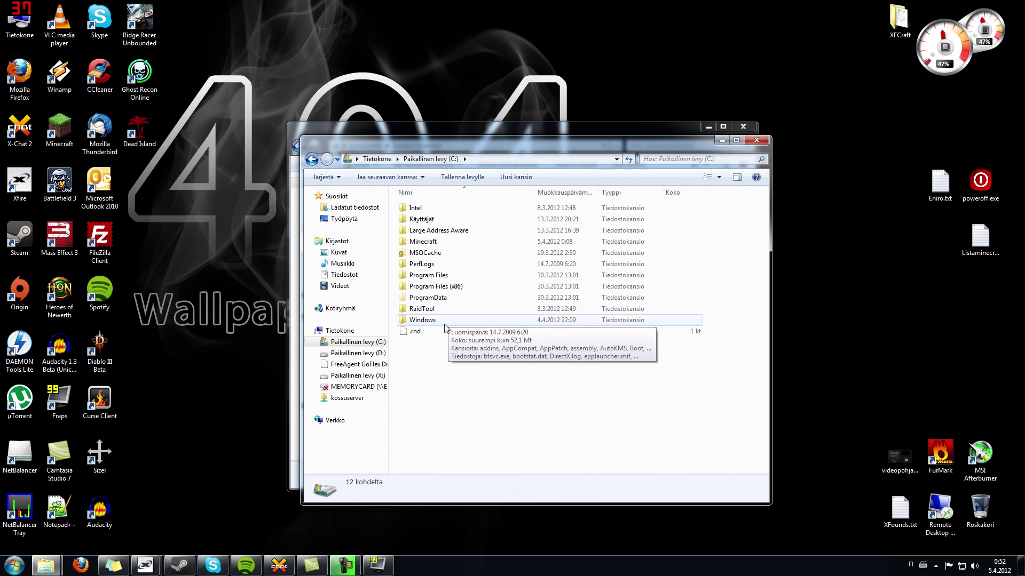
double_click(443, 242)
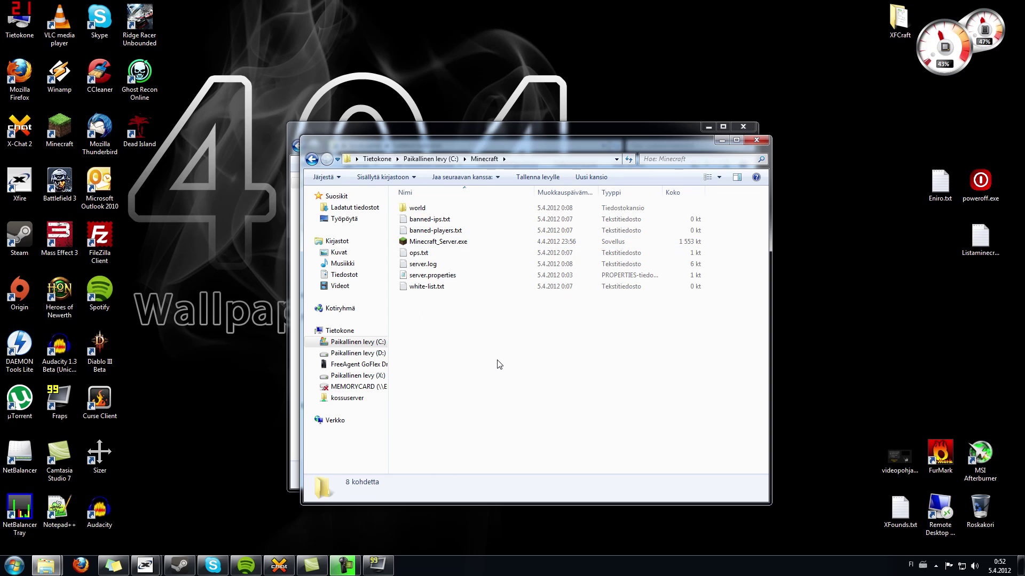
key(ctrl+a)
key(Delete)
key(Return)
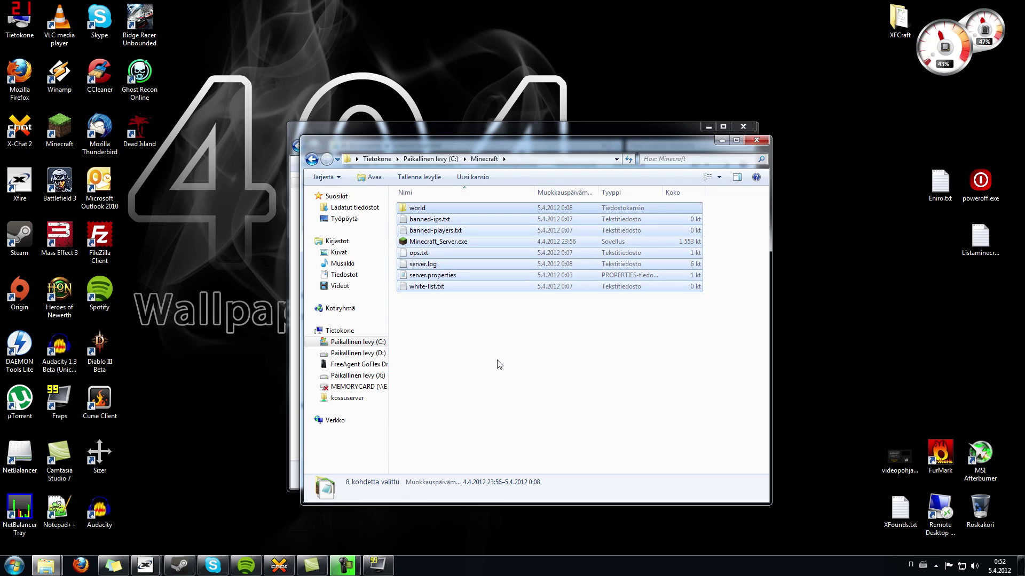
- Place the two folder windows apart and paste craftbukkit-1.2.5-R1.0.jar into the empty C:\Minecraft folder
drag(556, 146, 655, 144)
drag(533, 126, 482, 93)
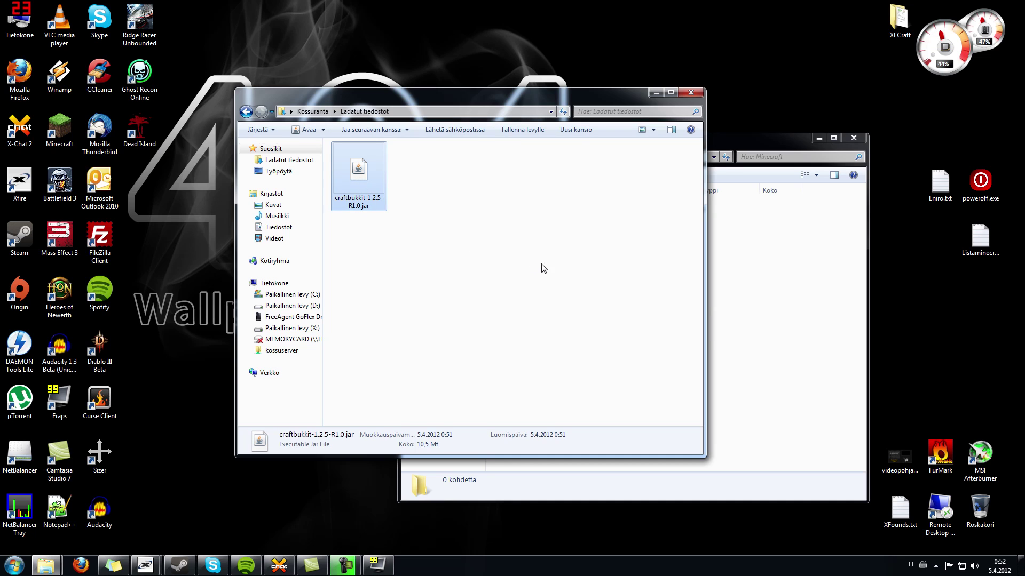
click(764, 304)
key(ctrl+v)
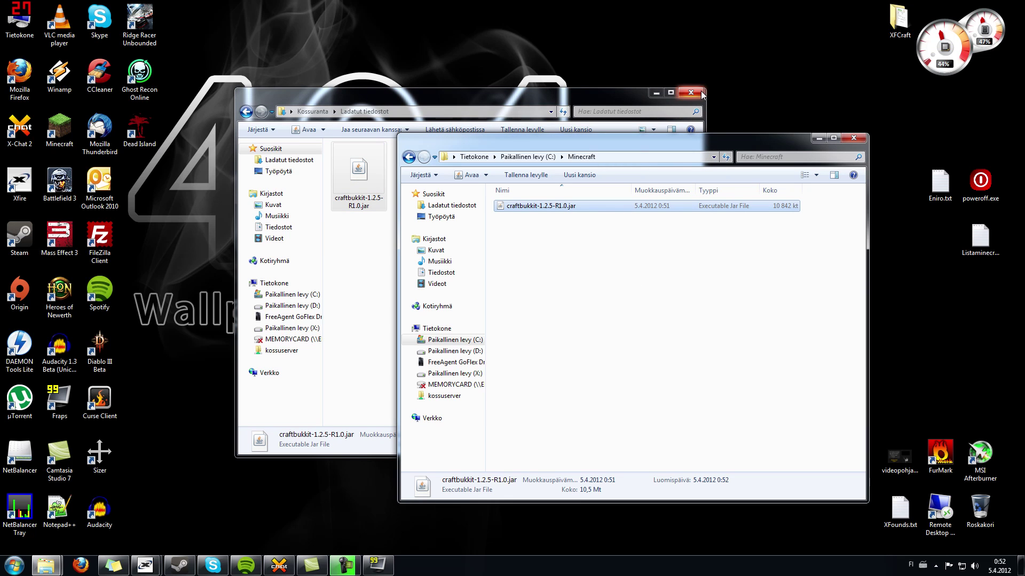
- Delete the original craftbukkit-1.2.5-R1.0.jar from the downloads folder and close that folder window
click(356, 178)
click(360, 250)
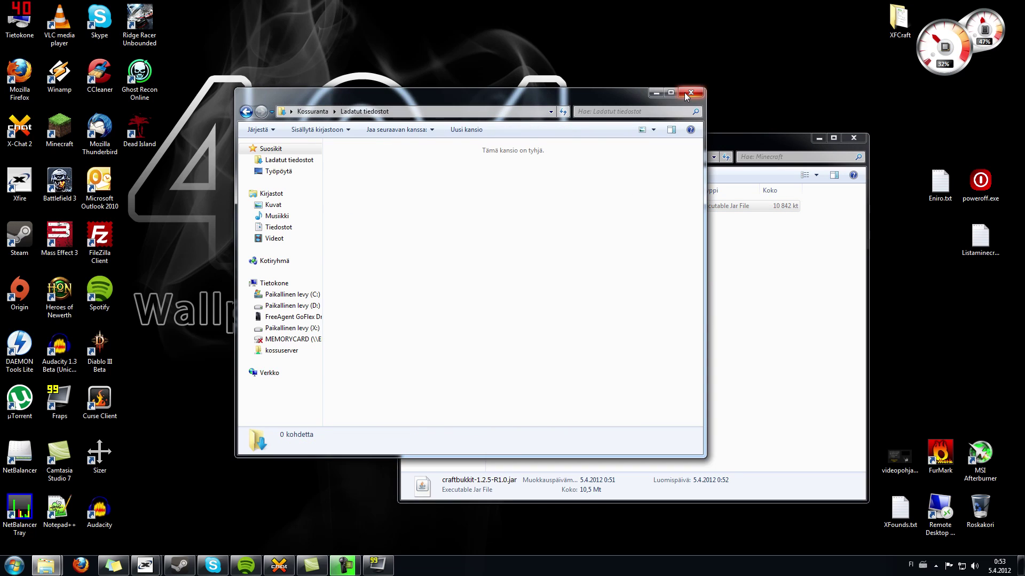
click(691, 92)
click(615, 248)
- Switch to Firefox, go to bukkit.org and open the Windows instructions on the Get CraftBukkit page
double_click(19, 75)
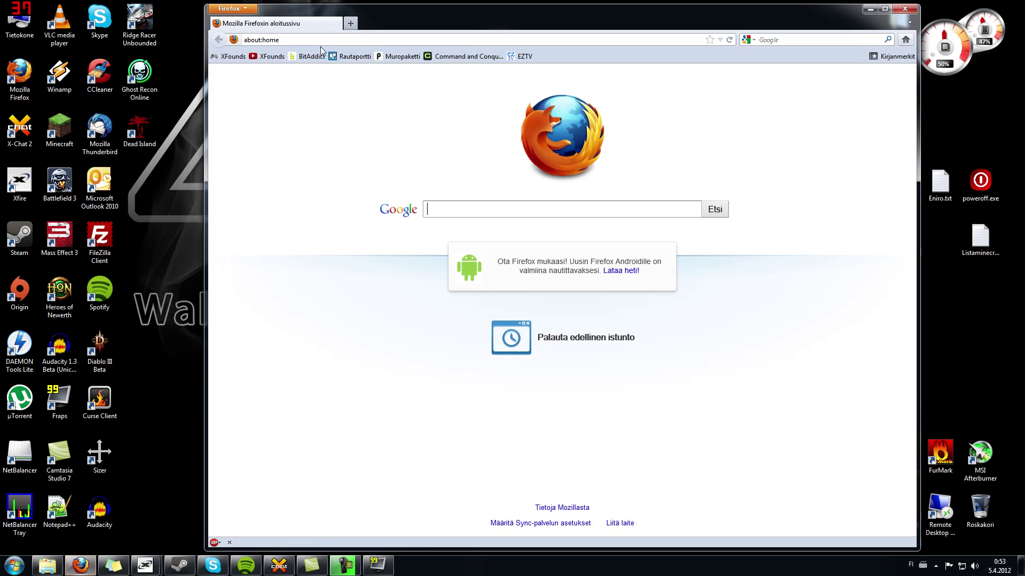
text(bukkit.org)
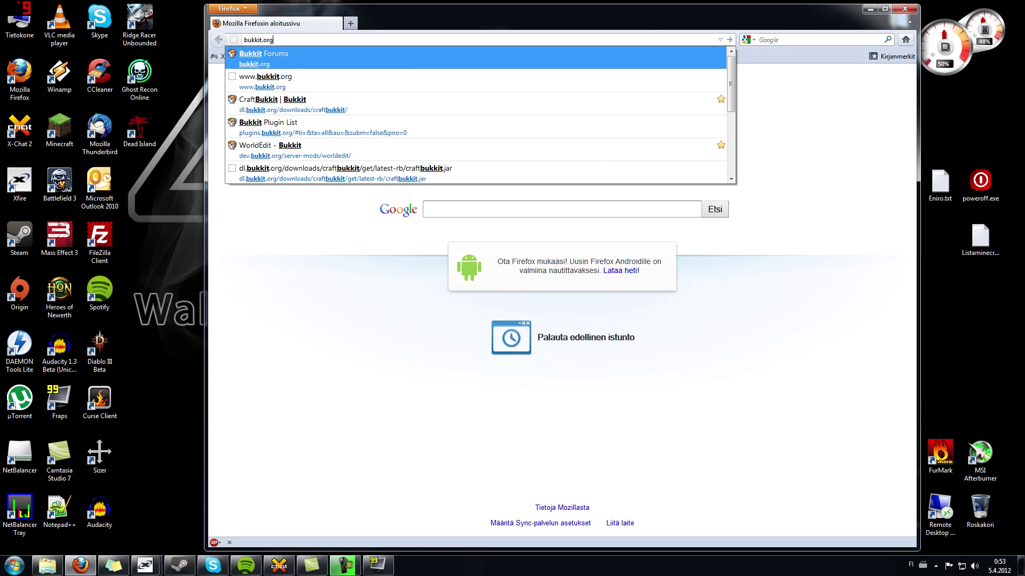
key(Return)
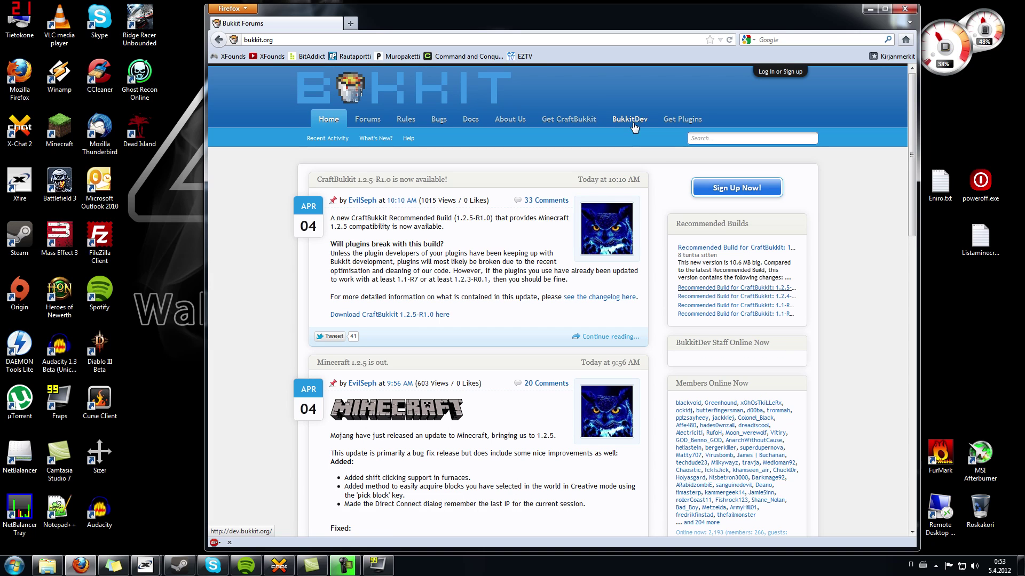
click(582, 118)
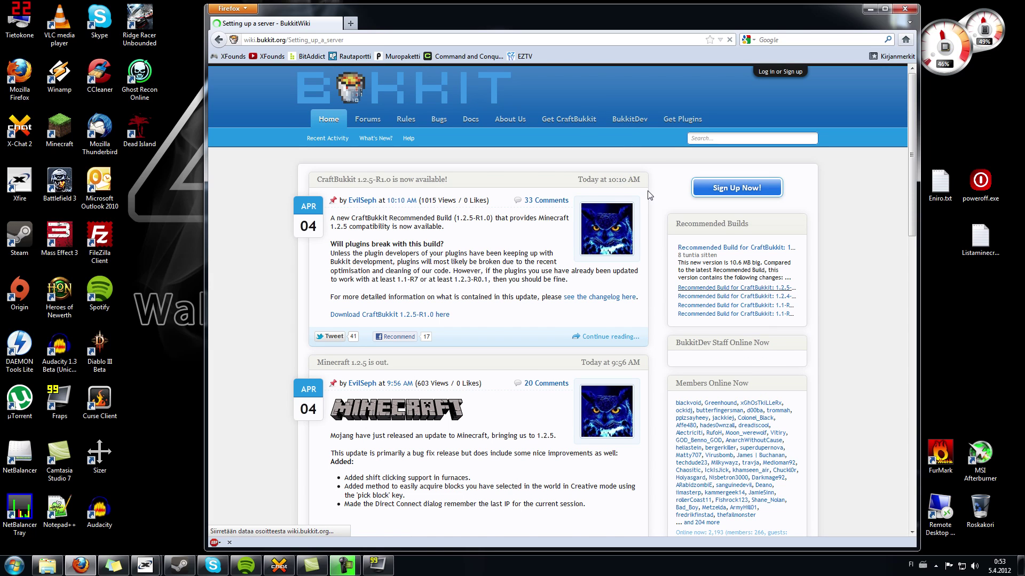
scroll(632, 222, down, 5)
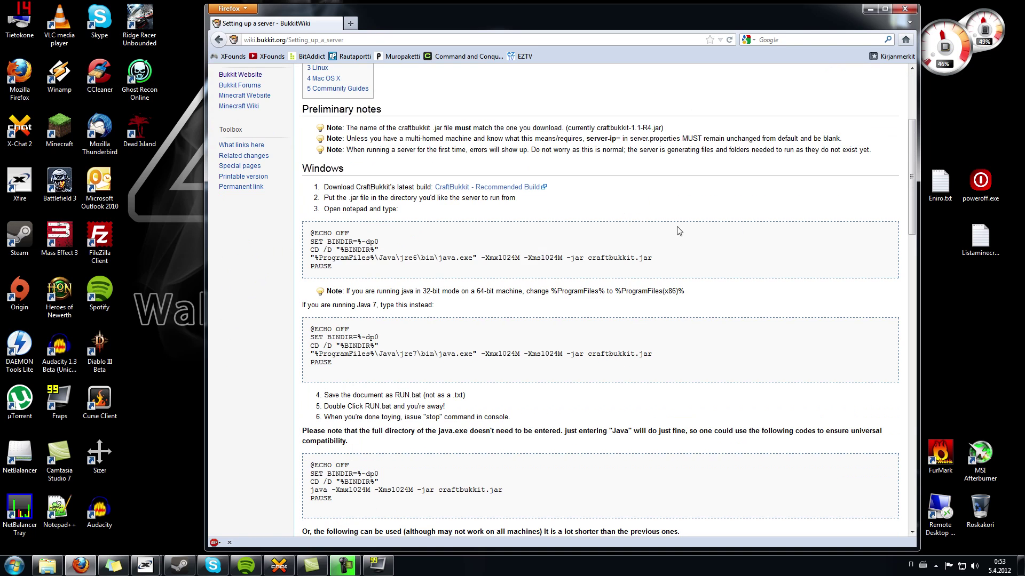
- Arrange the browser and the Minecraft folder window so the instructions and the folder contents show side by side
drag(454, 33, 273, 29)
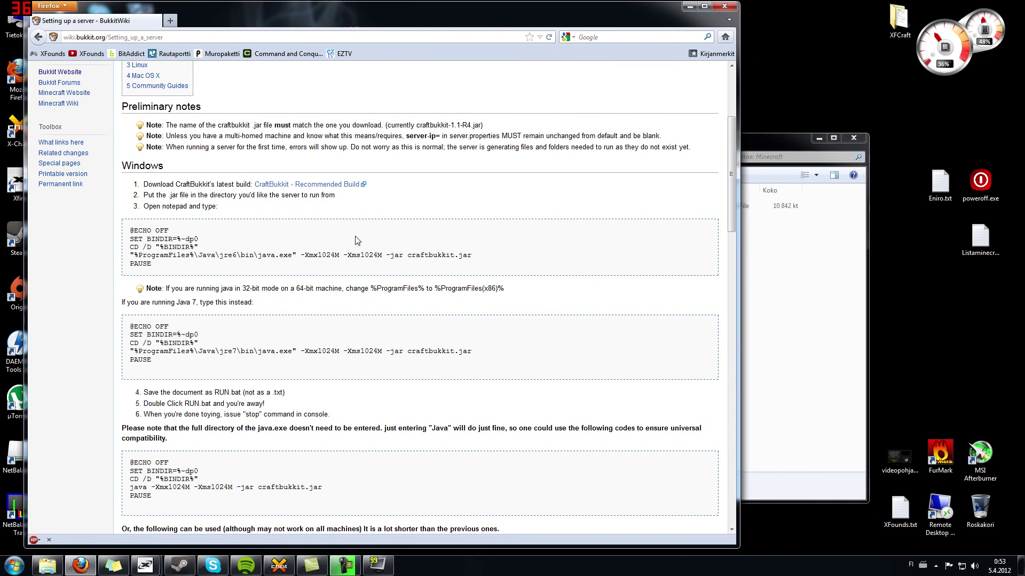
click(773, 284)
drag(598, 138, 671, 147)
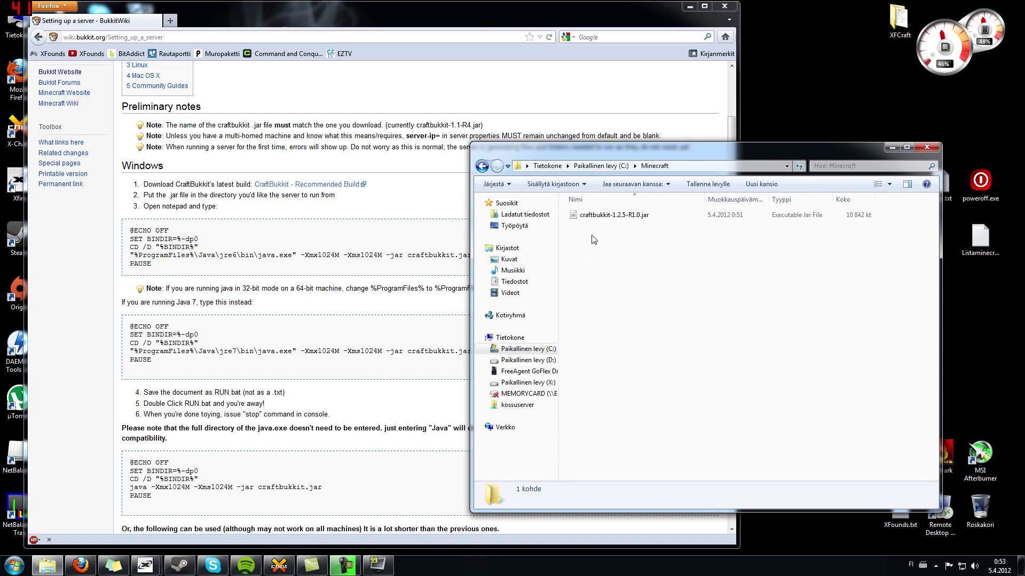
right_click(591, 234)
mouse_move(659, 363)
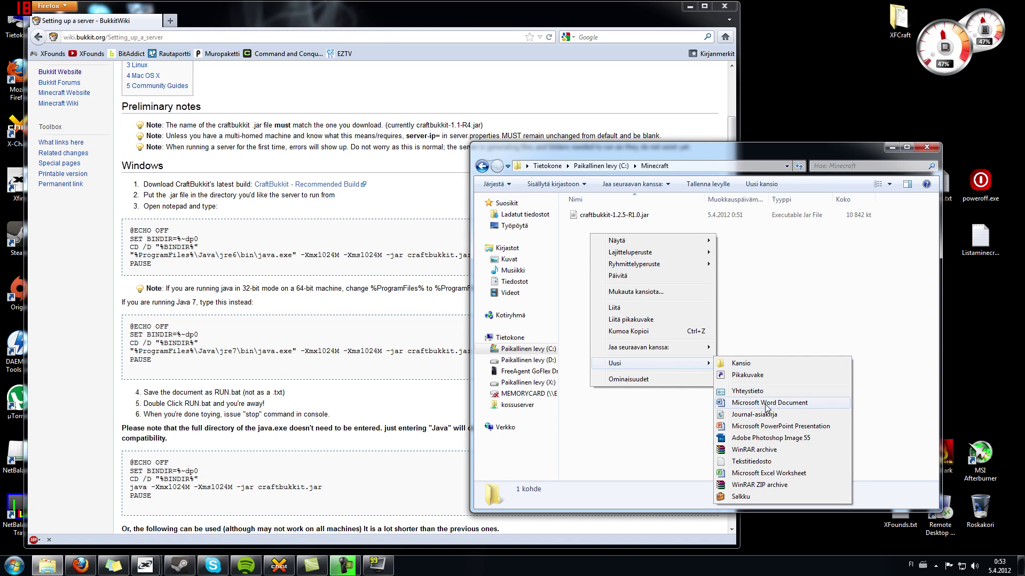
click(788, 277)
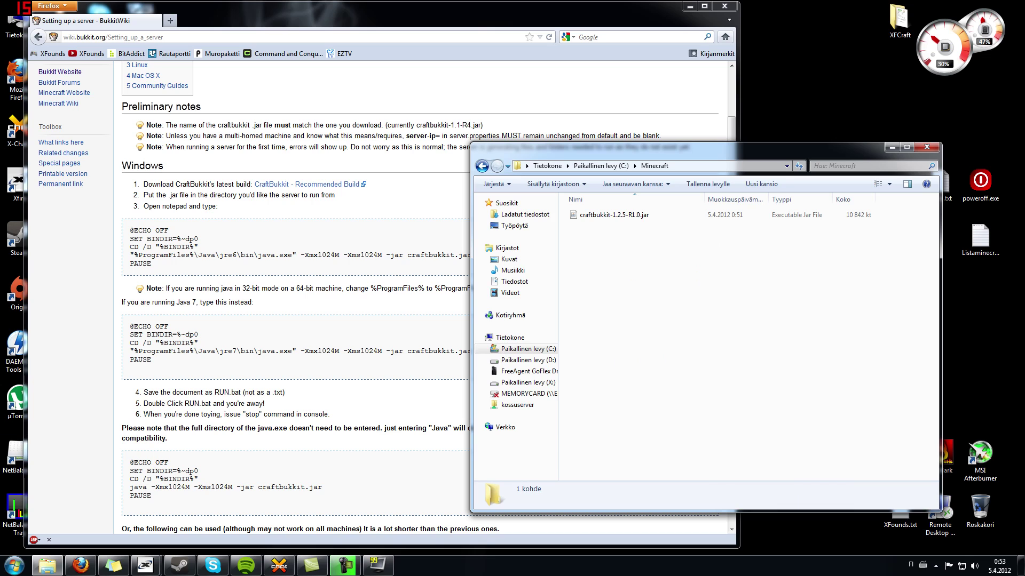
- Open Notepad beside the wiki page and paste the Windows startup script for Java 6 into the blank document
click(21, 568)
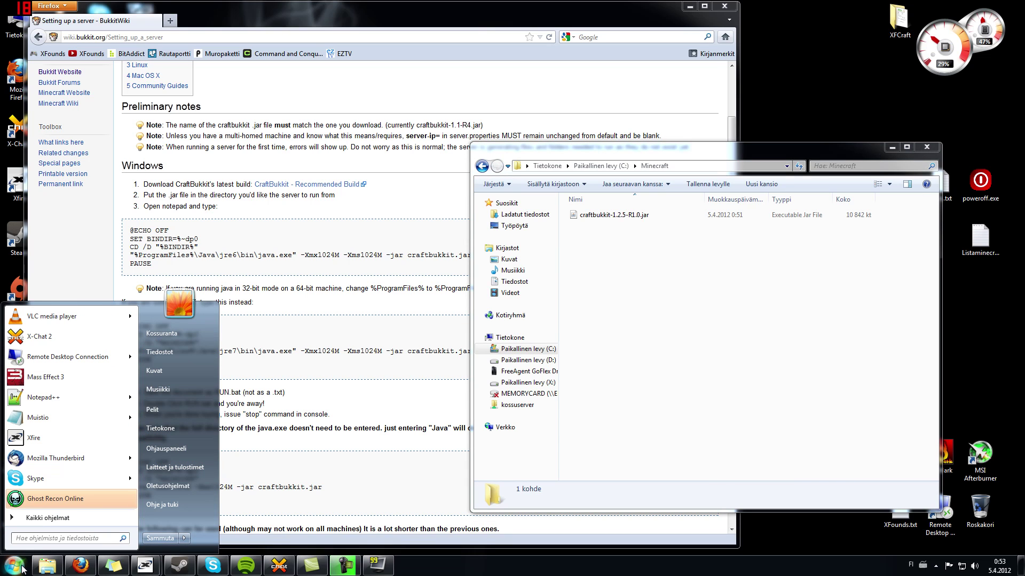
click(47, 422)
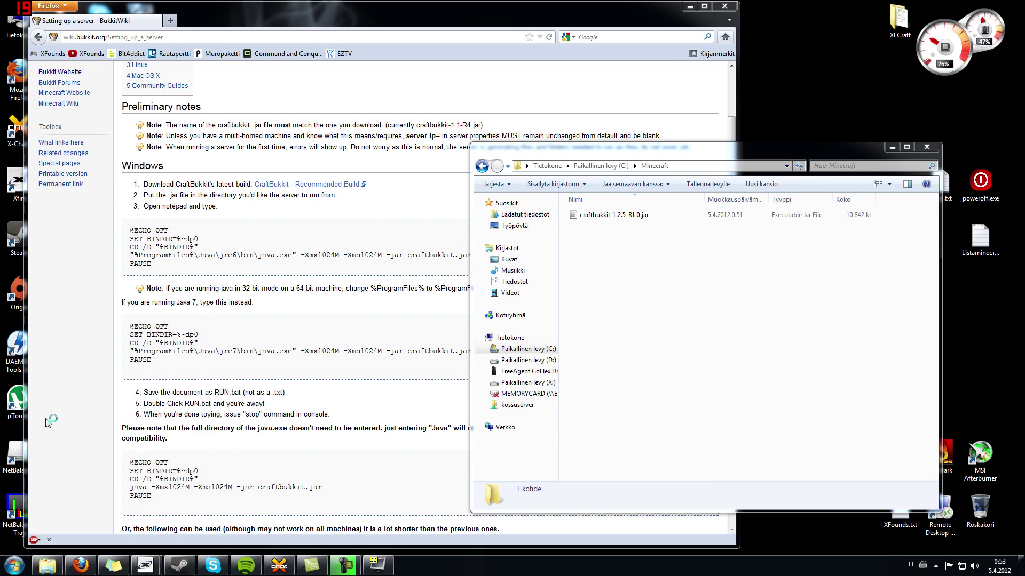
drag(252, 69, 519, 139)
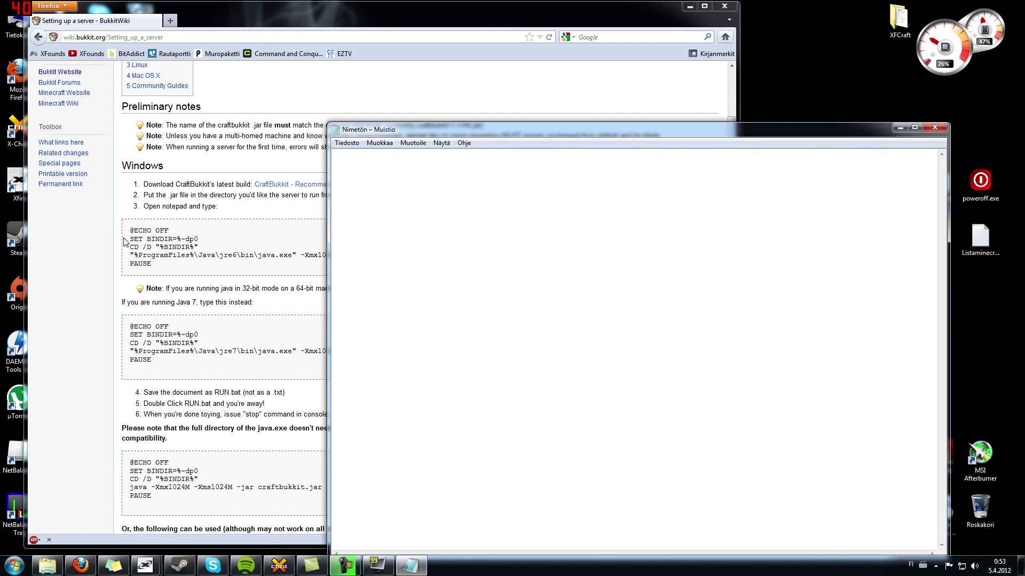
drag(130, 229, 153, 265)
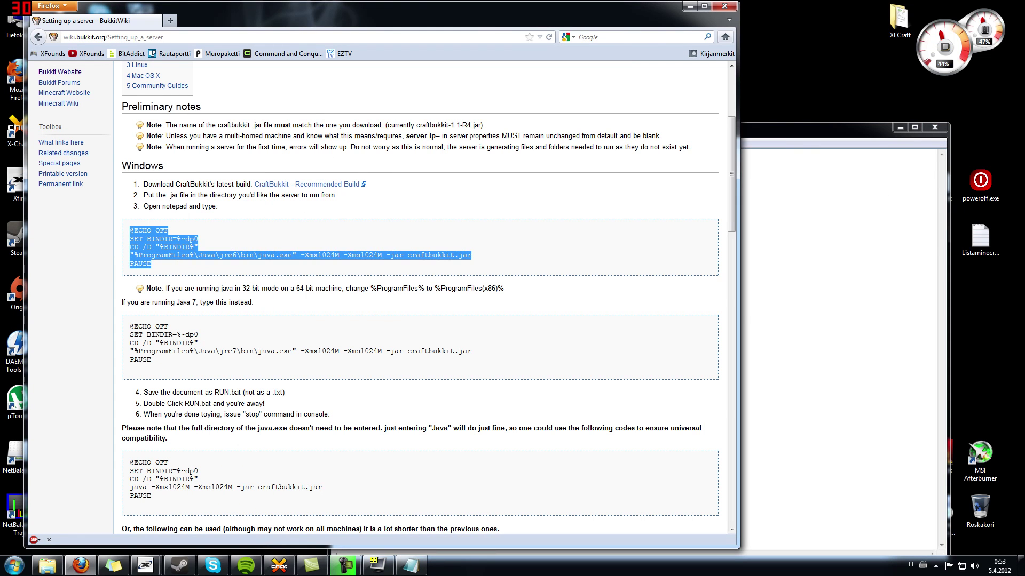
key(ctrl+c)
key(alt+Tab)
key(ctrl+v)
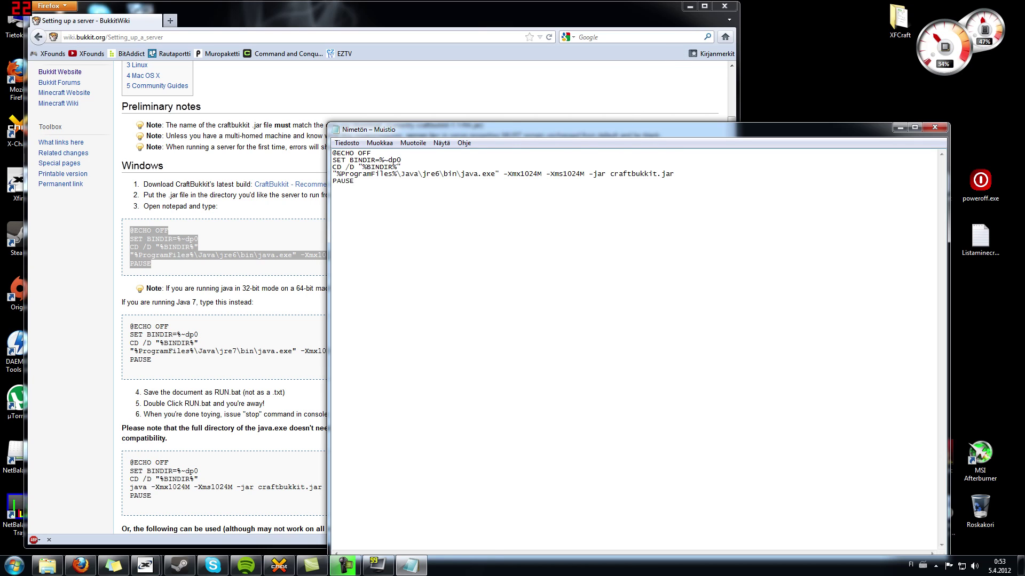
- Check the pasted script against the wiki's Java notes, open and minimize a Computer window, and return to the script
click(315, 211)
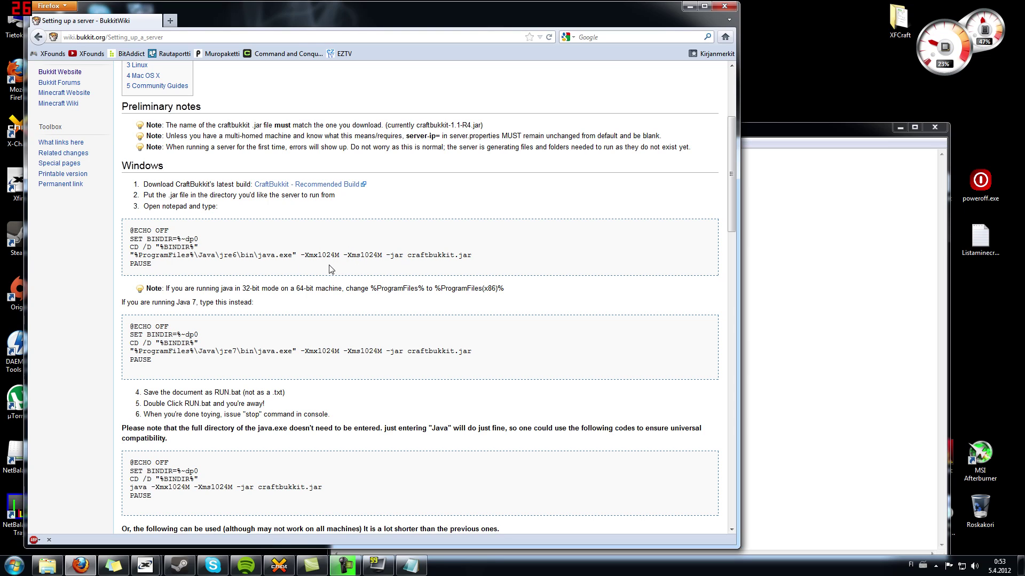
key(alt+Tab)
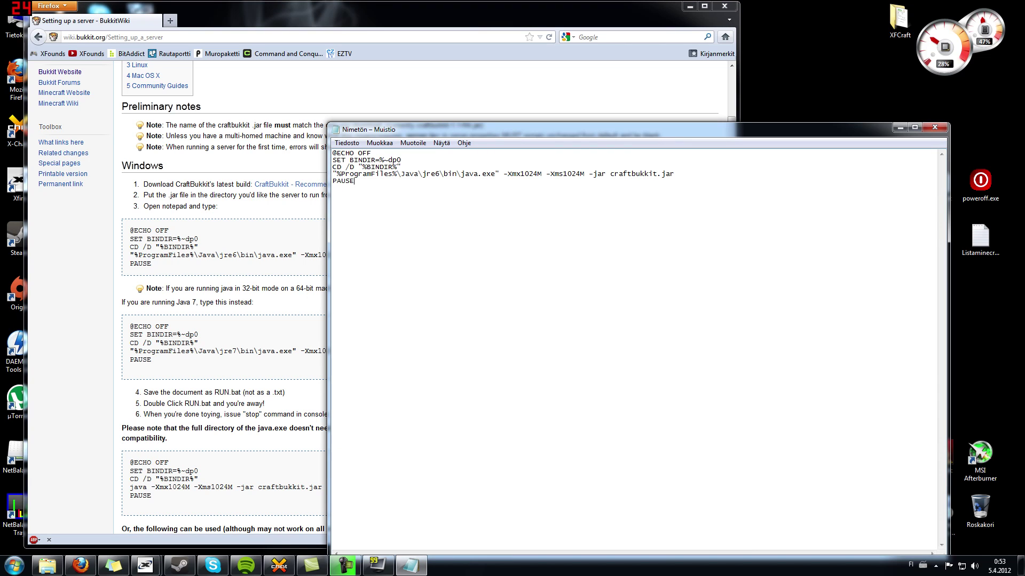
click(272, 344)
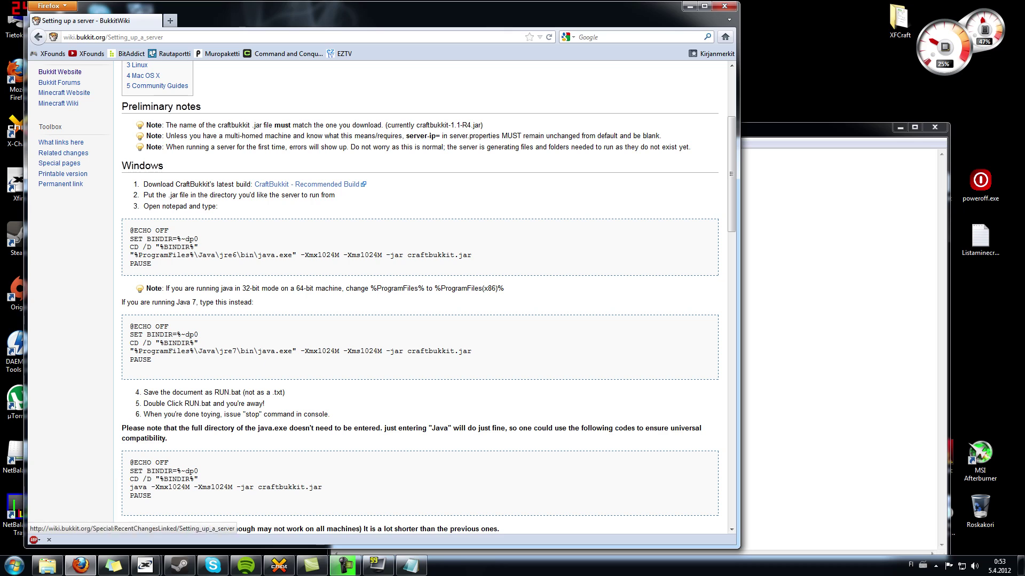
double_click(10, 32)
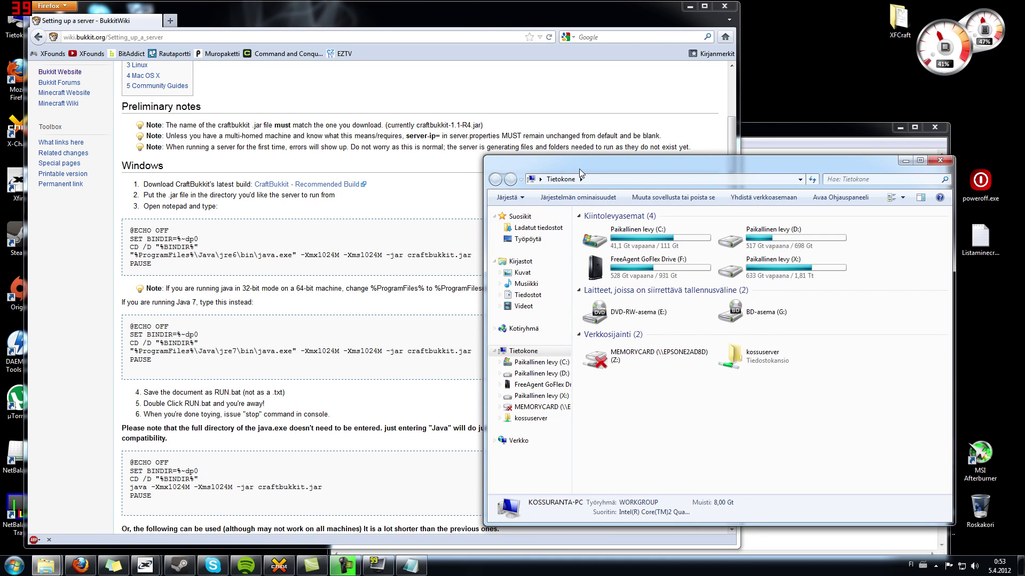
drag(579, 169, 137, 132)
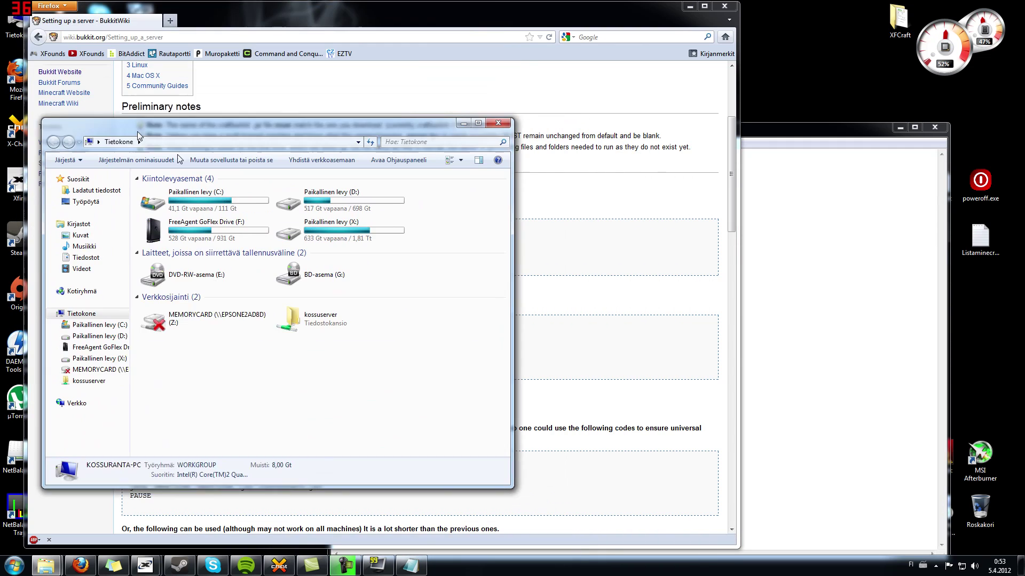
click(464, 127)
click(411, 565)
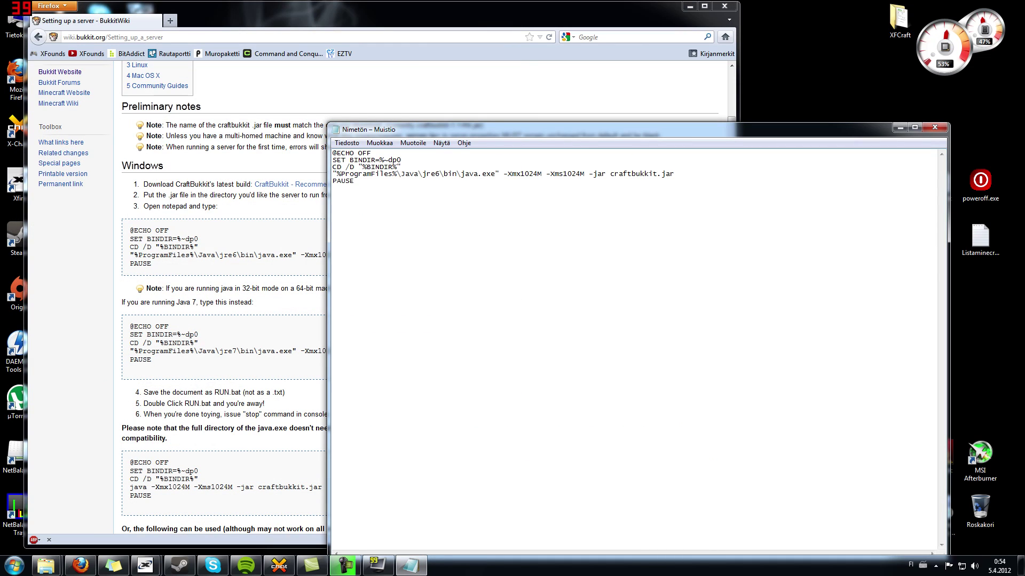
- Change %ProgramFiles% to %ProgramFiles(x86)% in the script's java.exe path, leaving the file unsaved
click(395, 174)
text(()
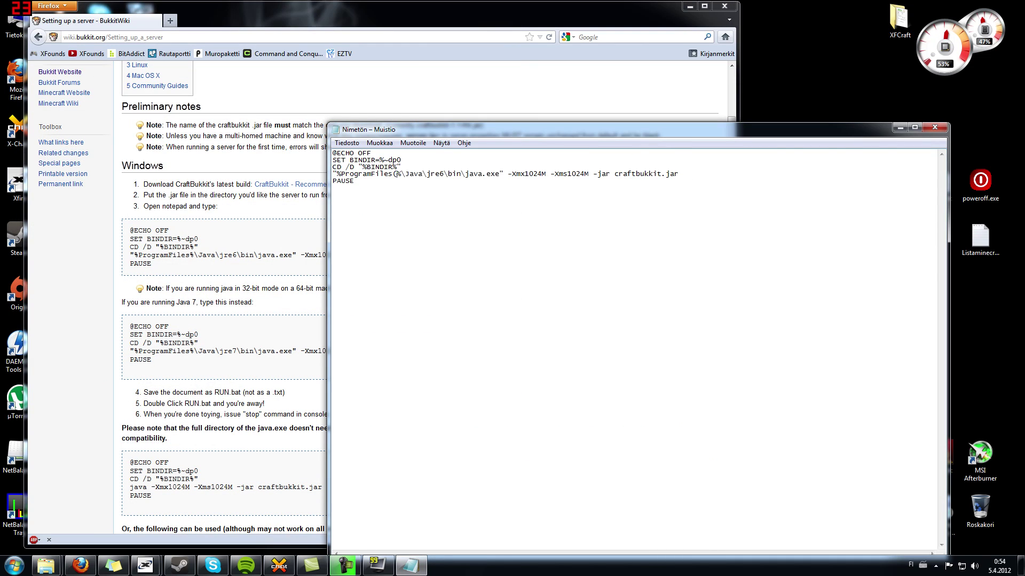
text(x86))
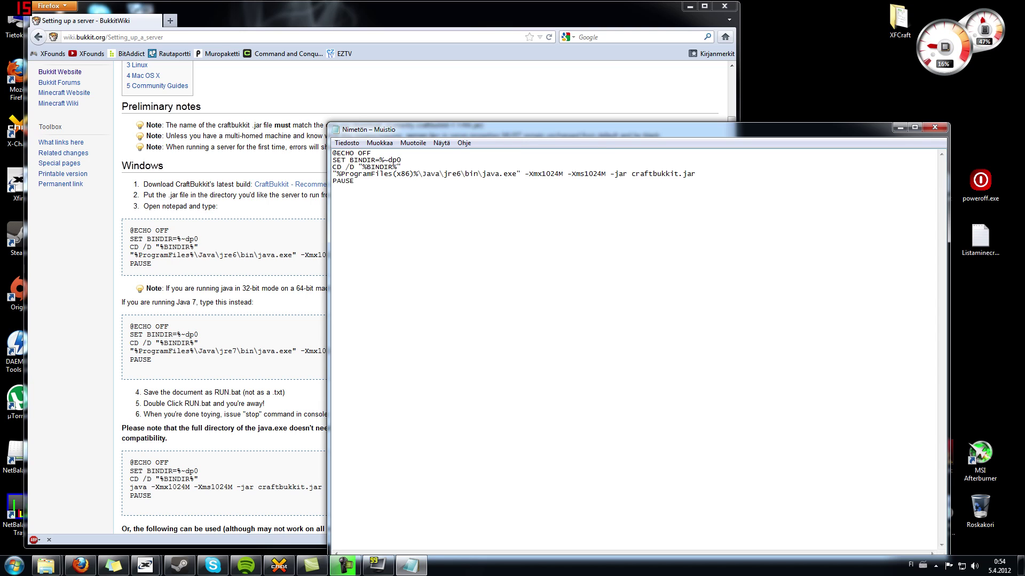
key(ctrl+s)
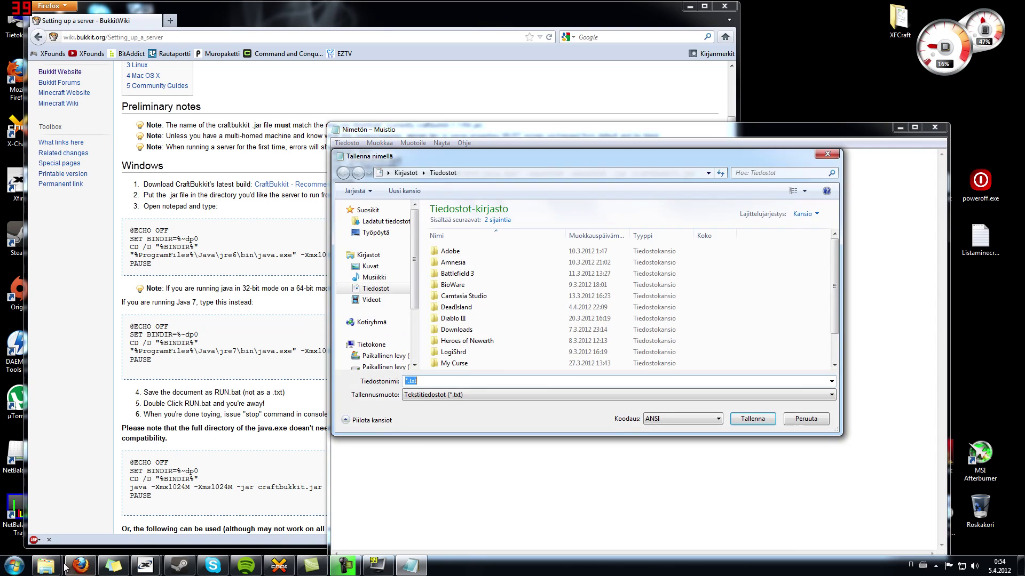
click(804, 421)
- Browse to the Java folder in C:\Program Files (x86), open jre7, and change jre6 to jre7 in the script's path
mouse_move(46, 566)
mouse_move(100, 509)
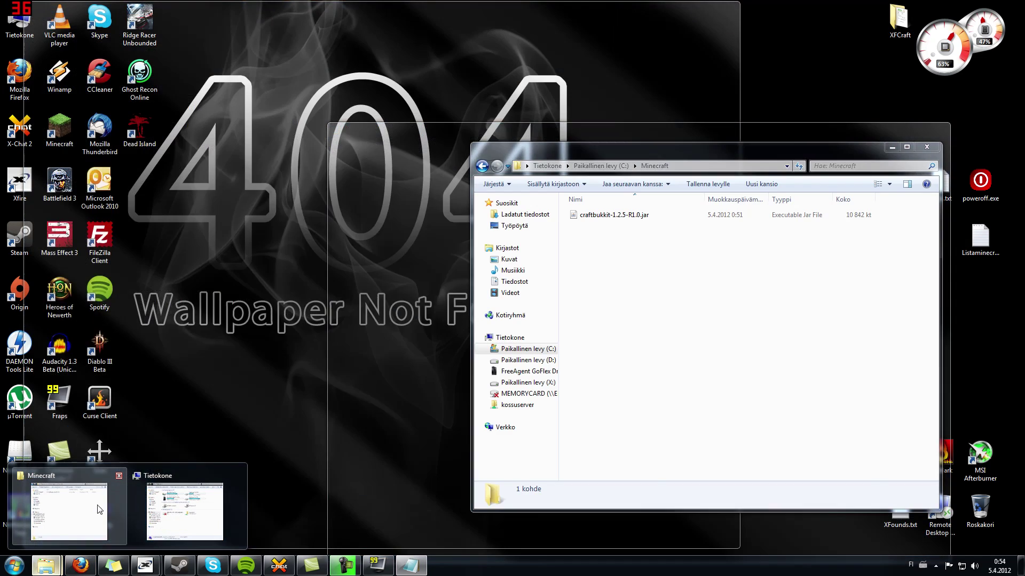
click(184, 511)
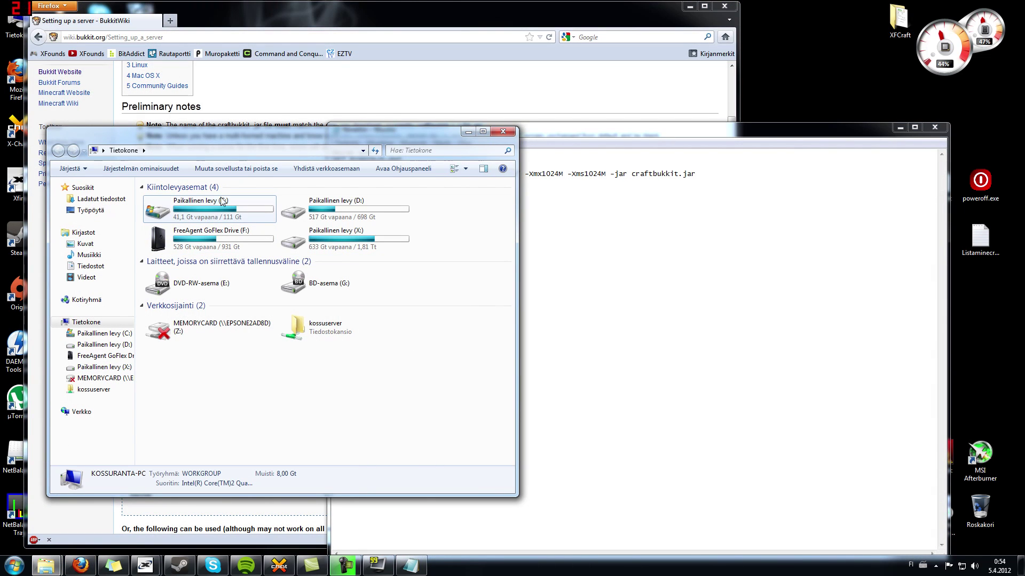
double_click(223, 201)
drag(130, 131, 296, 204)
double_click(360, 352)
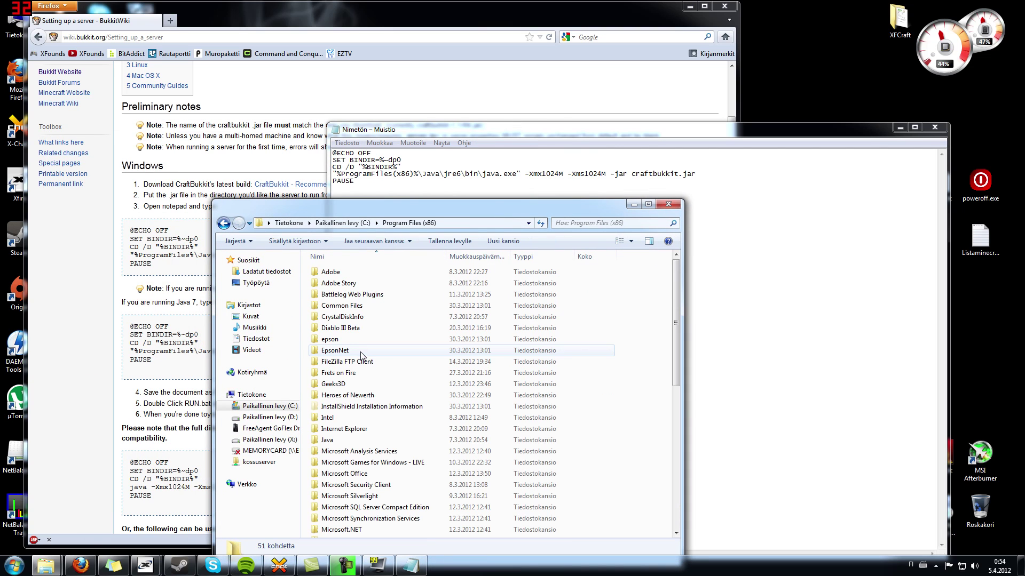
click(362, 305)
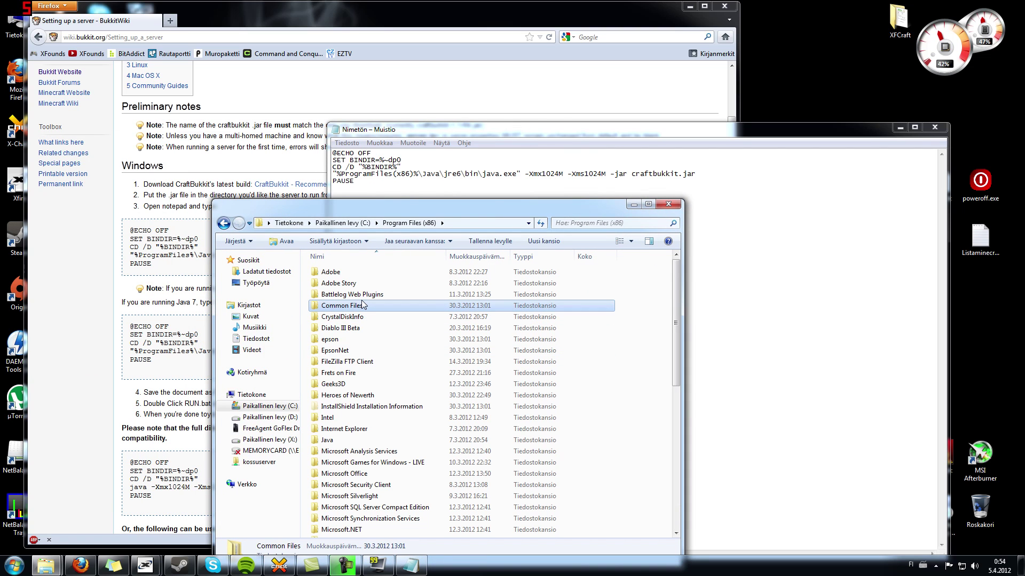
click(322, 441)
double_click(323, 441)
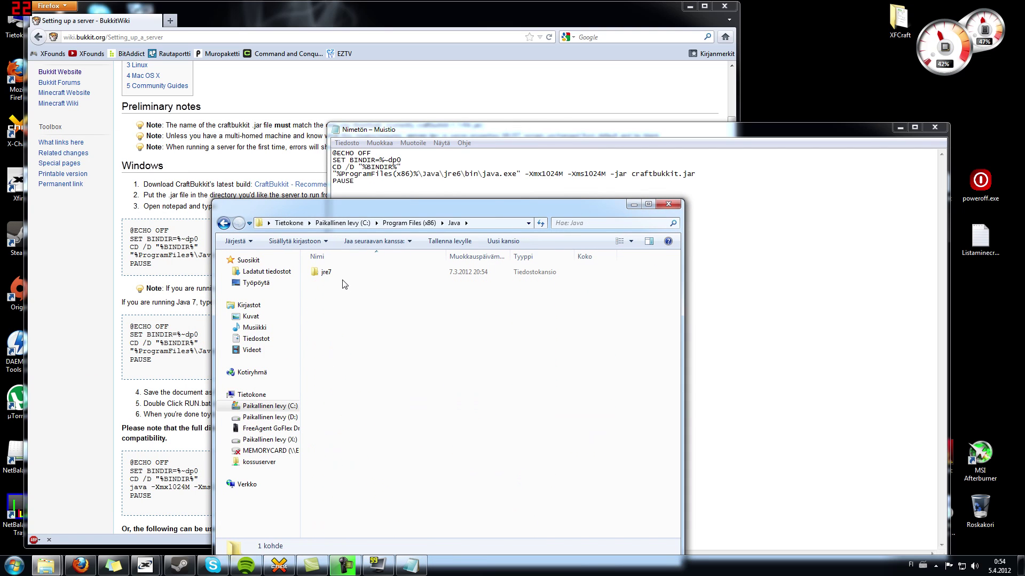
double_click(342, 273)
click(401, 167)
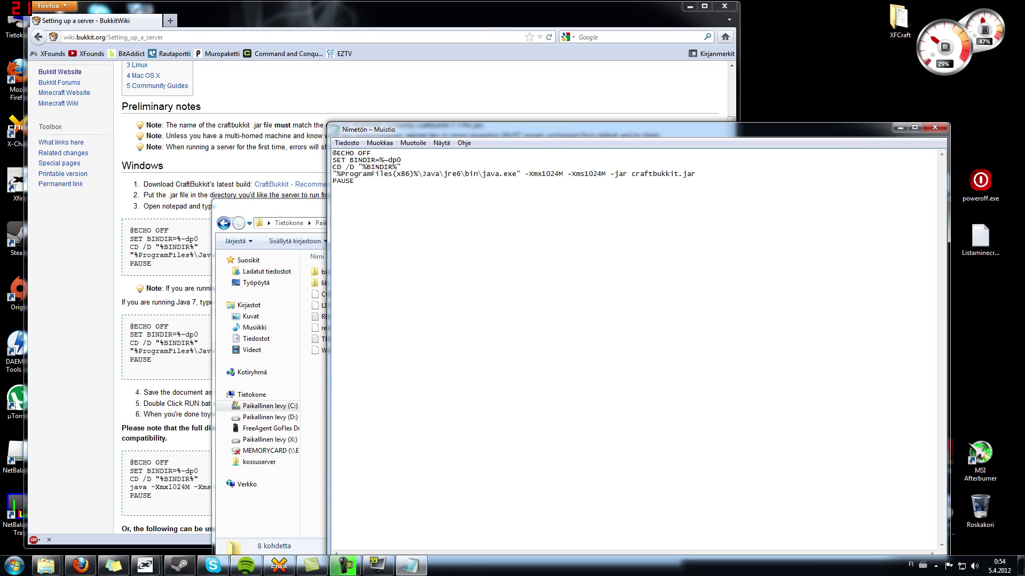
- Look for java.exe in the bin folder of jre7 and close that folder window
drag(314, 212, 171, 200)
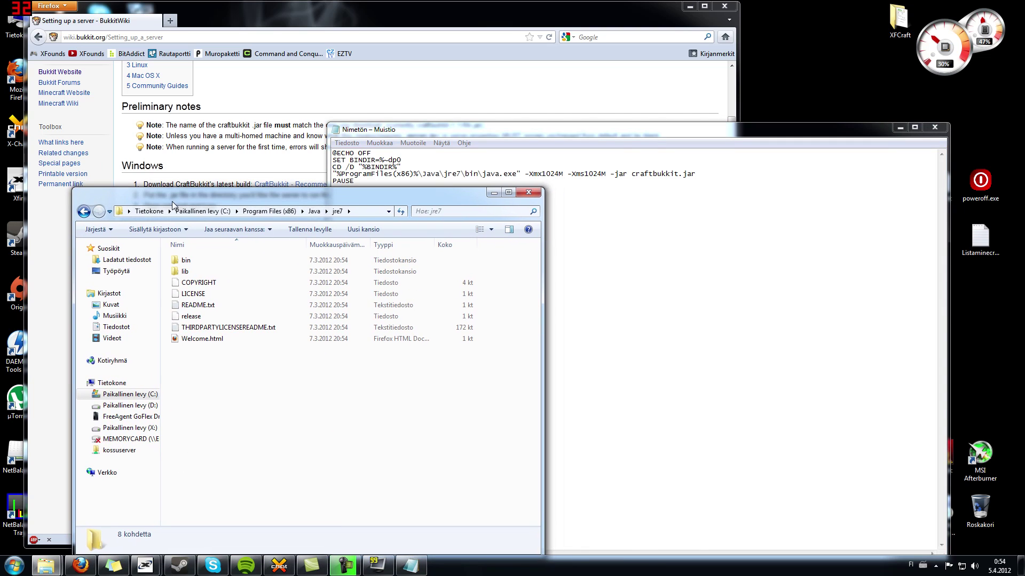
double_click(187, 260)
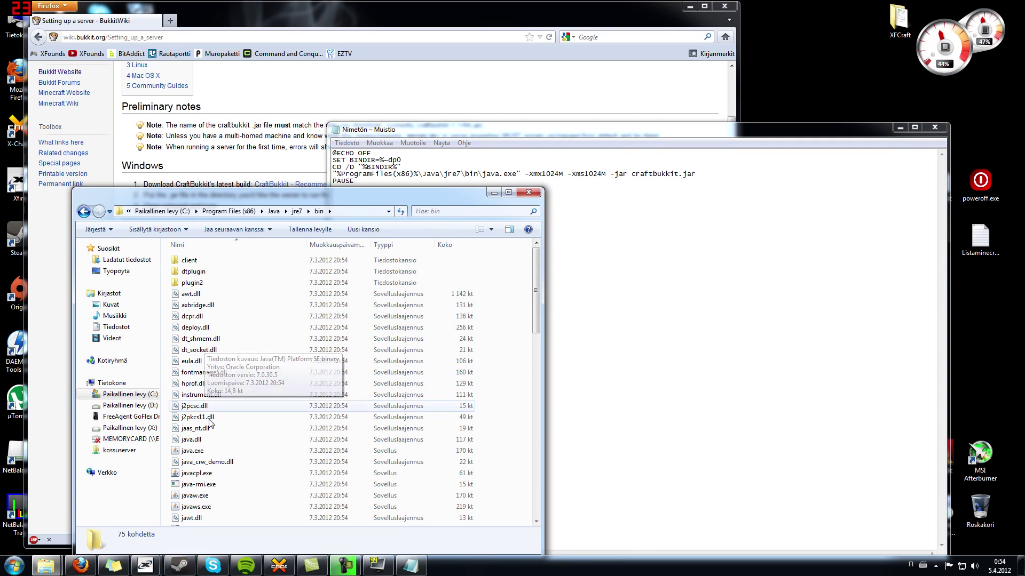
click(434, 450)
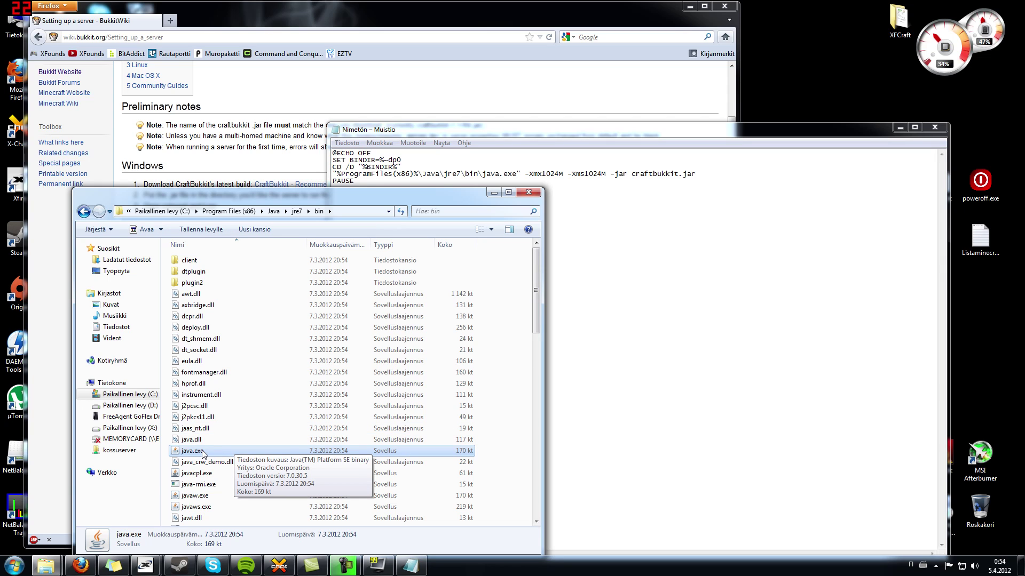
click(532, 196)
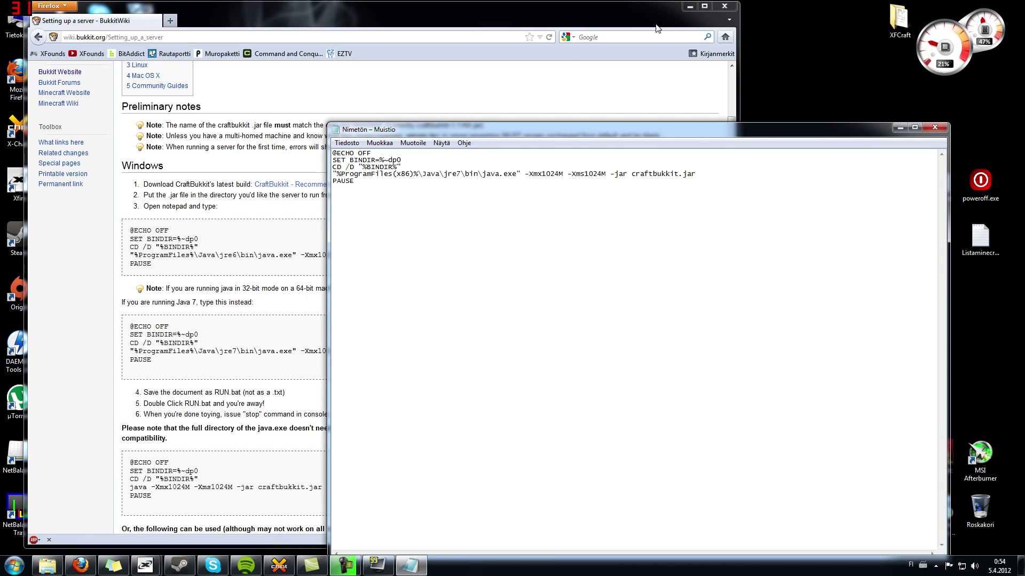
- Minimize the browser, copy the jar file's name from the Minecraft folder, and make the script's jar reference read craftbukkit-1.2.5-R1.0.jar
click(689, 7)
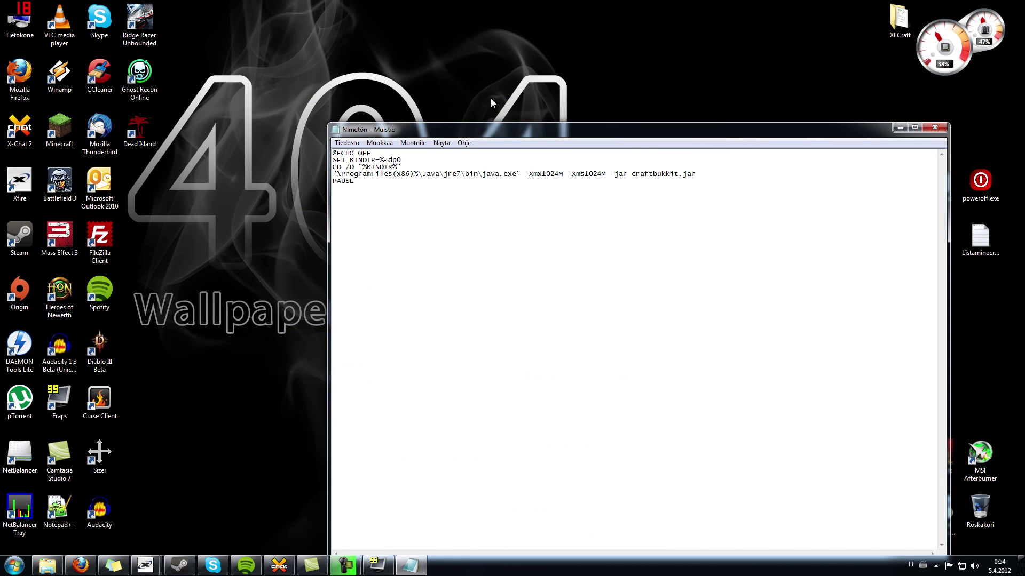
drag(475, 129, 274, 65)
click(250, 132)
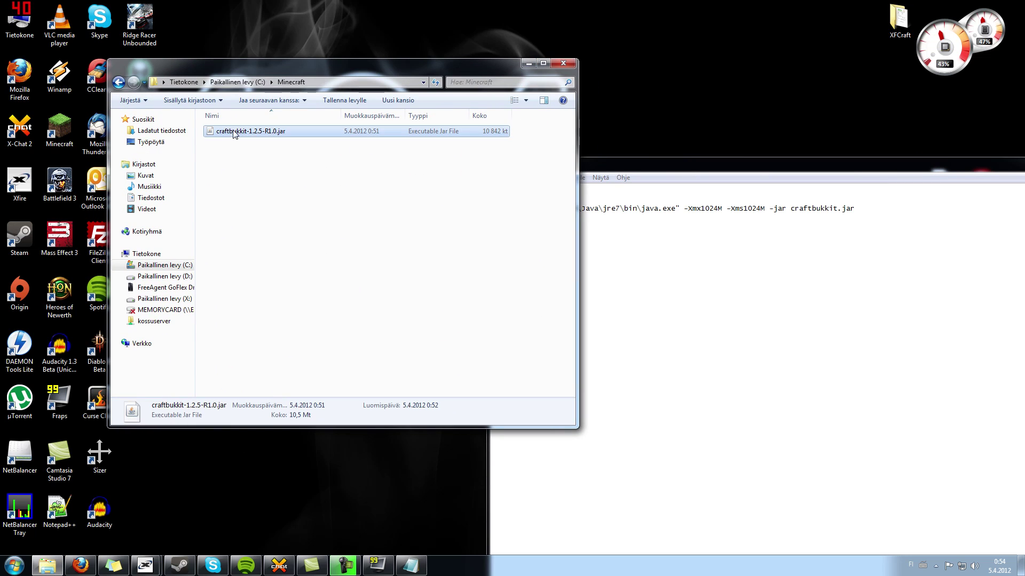
click(247, 131)
key(ctrl+c)
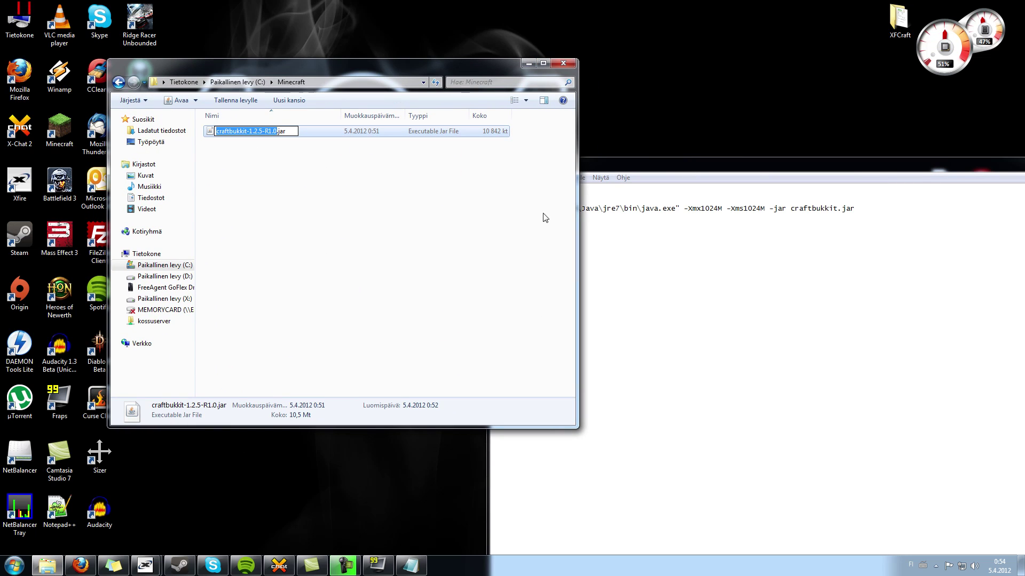
drag(662, 172, 287, 177)
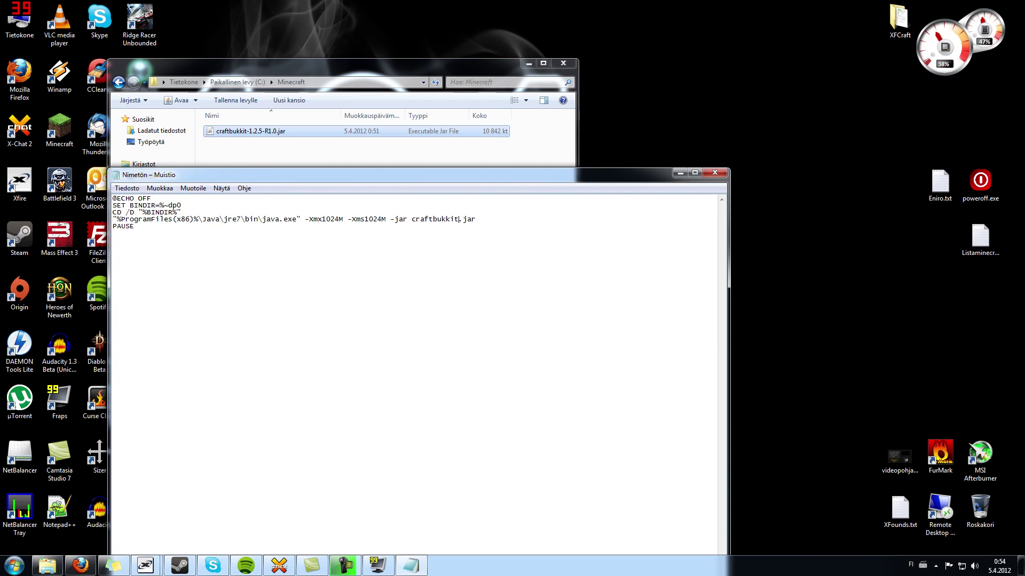
drag(459, 219, 411, 219)
key(ctrl+v)
drag(372, 176, 551, 175)
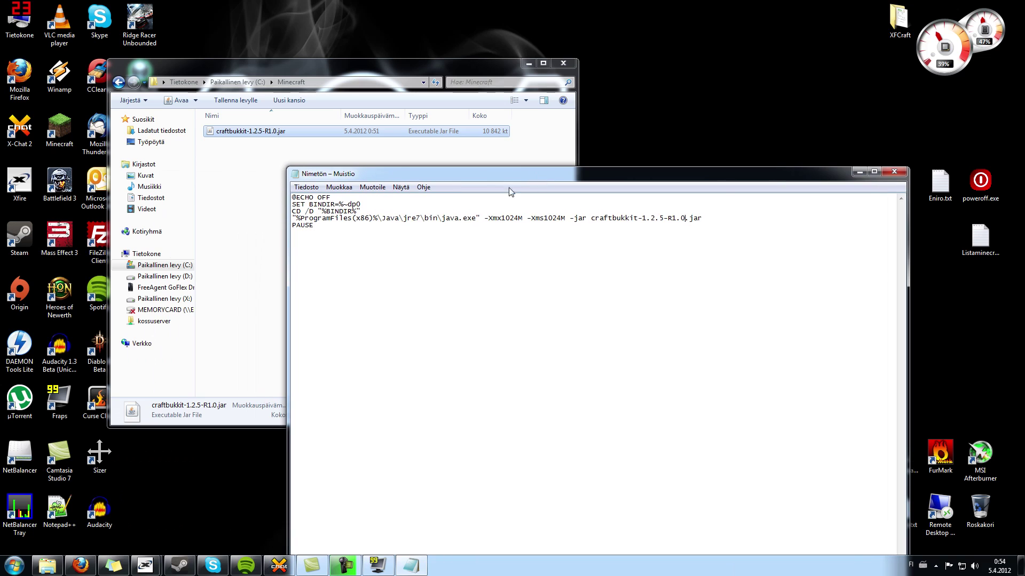
- Begin saving the script as a new file, with C:\Minecraft as the destination folder and all files (*.*) as the file type
click(300, 188)
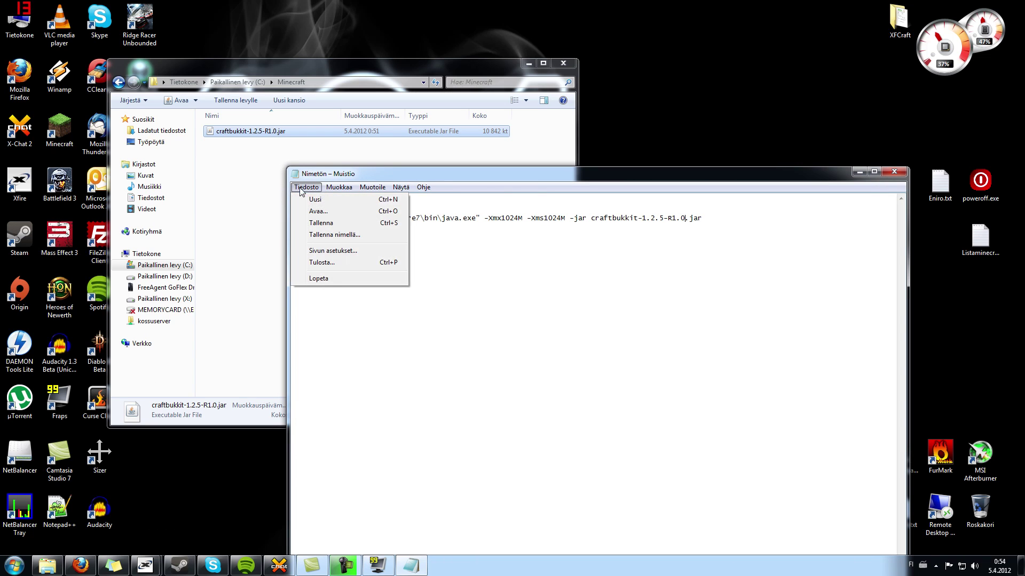
click(362, 236)
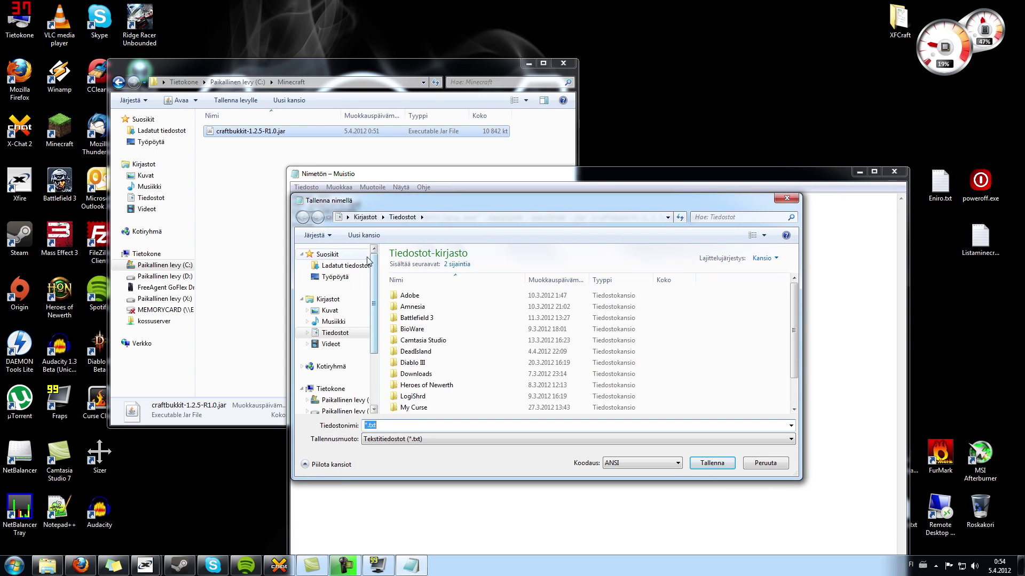
click(320, 81)
key(ctrl+c)
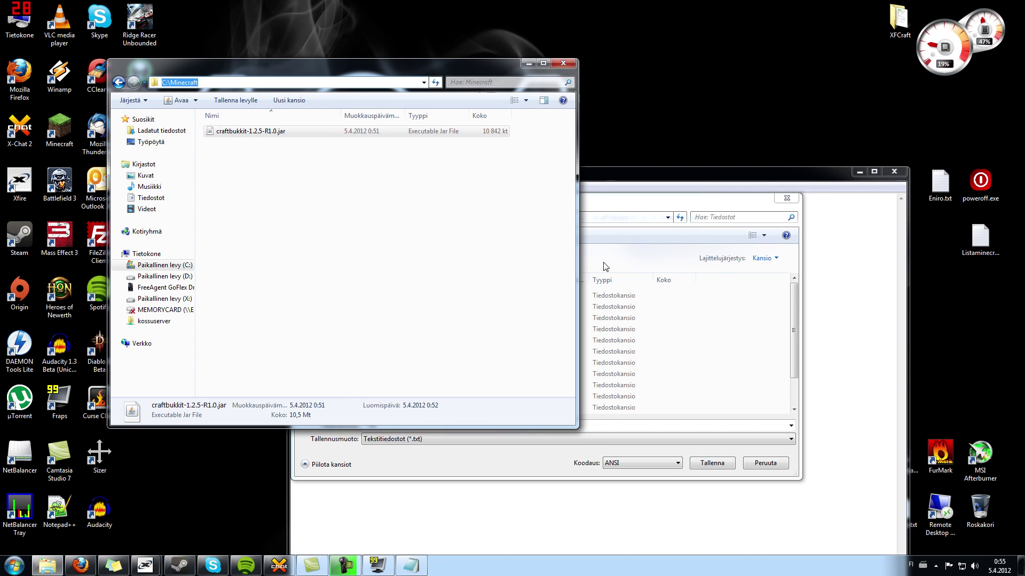
click(607, 225)
click(582, 219)
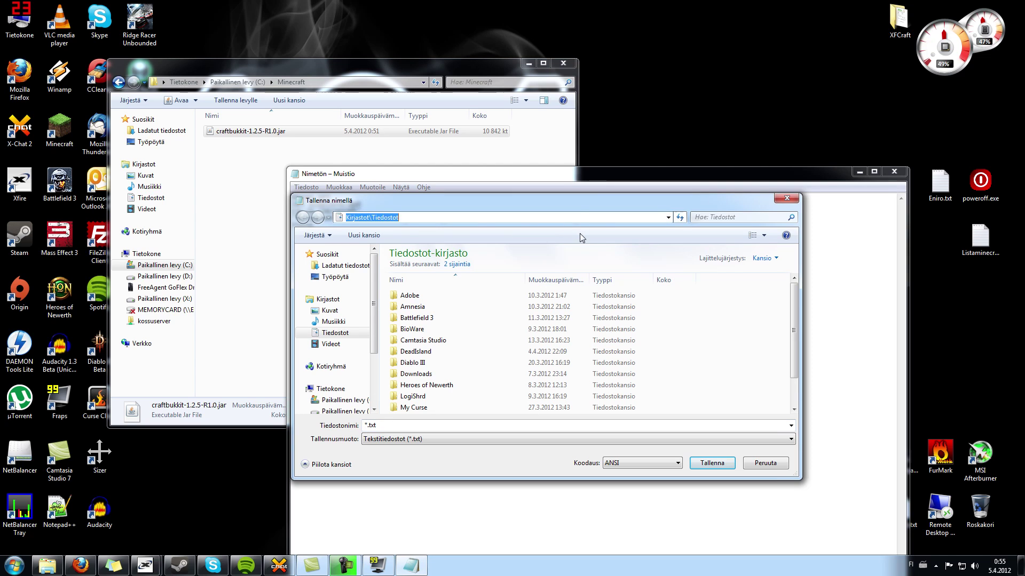
key(ctrl+v)
key(Return)
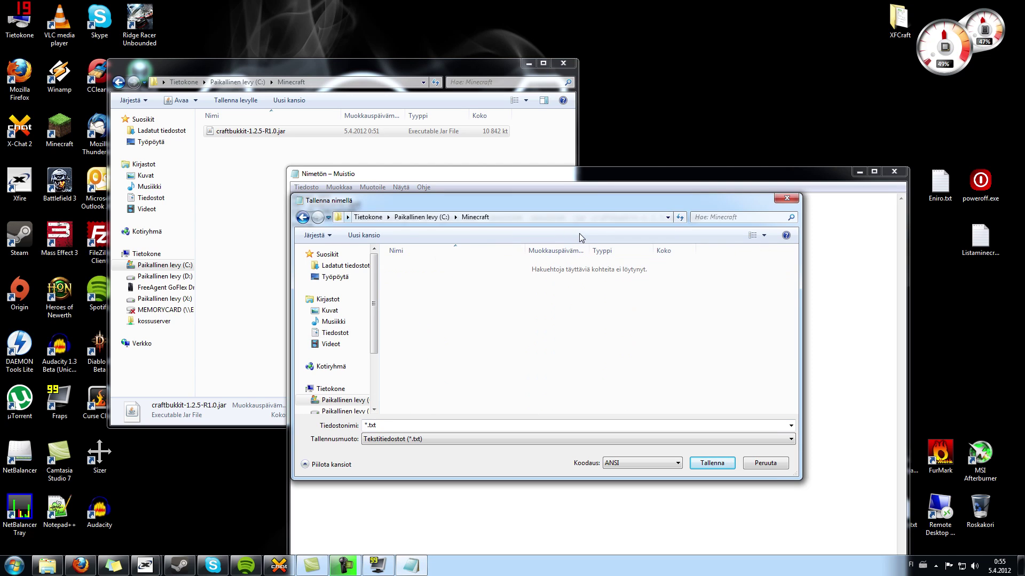
click(436, 442)
click(421, 457)
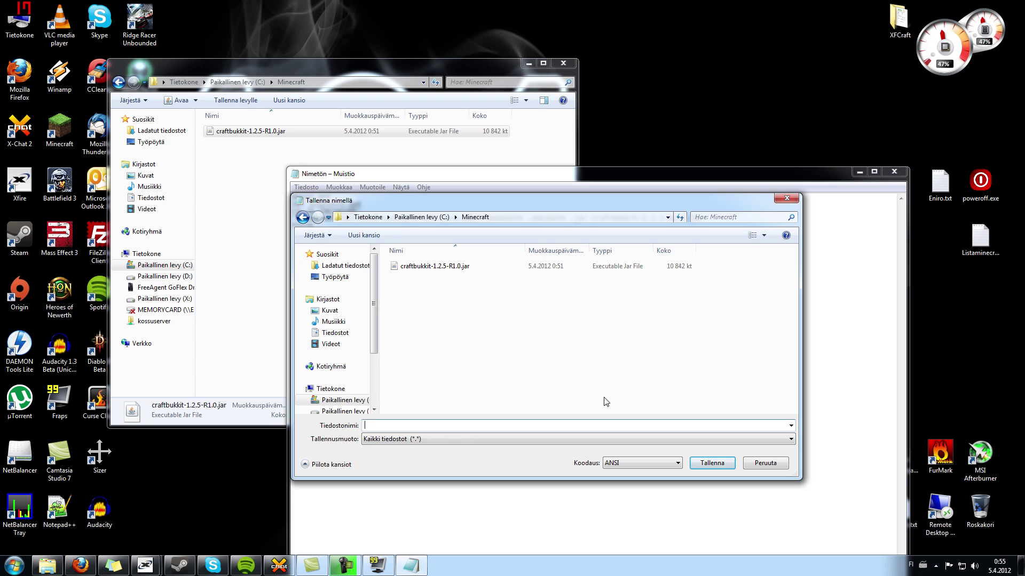
- Save the script as start.bat in C:\Minecraft and close the text editor
text(start.bat)
click(707, 463)
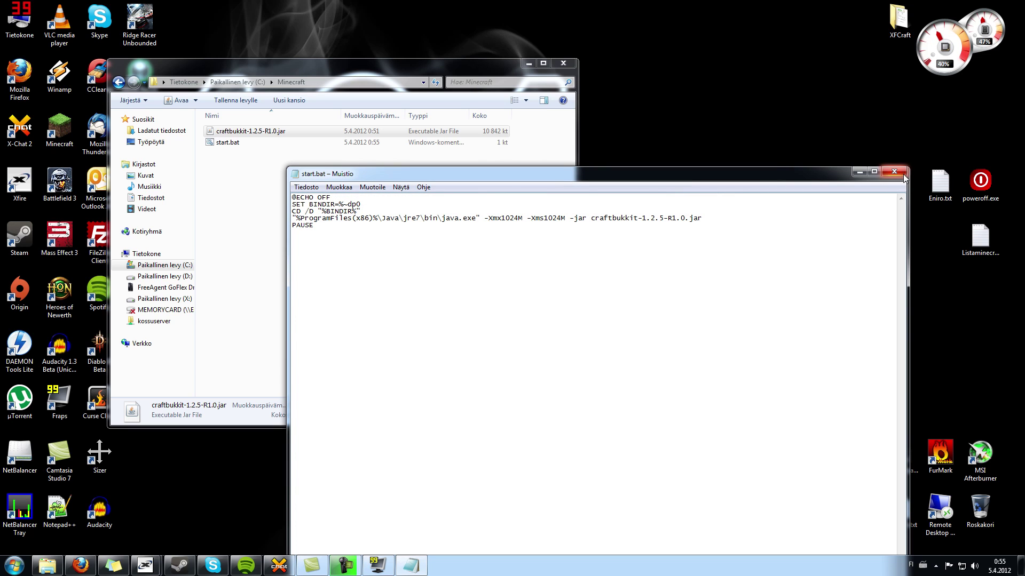
click(894, 171)
- Run start.bat from the Minecraft folder, enlarge the server console and place the folder window beside it
click(267, 144)
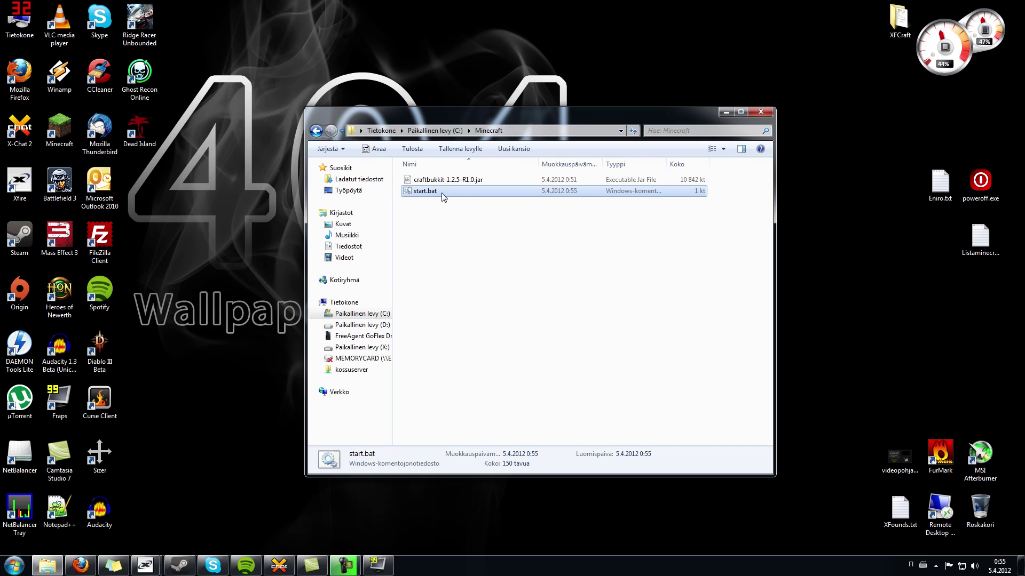
double_click(442, 191)
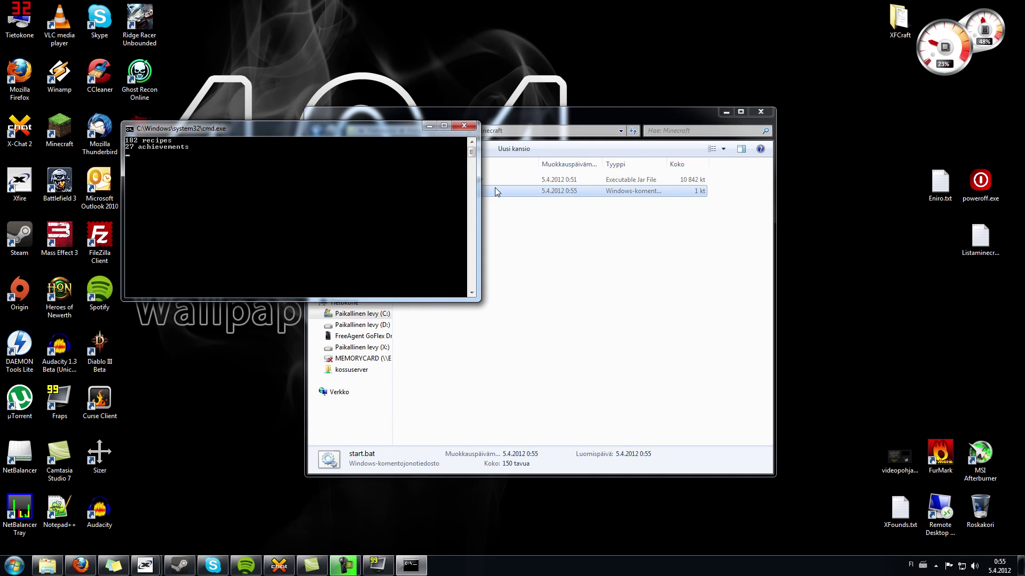
drag(512, 115, 693, 92)
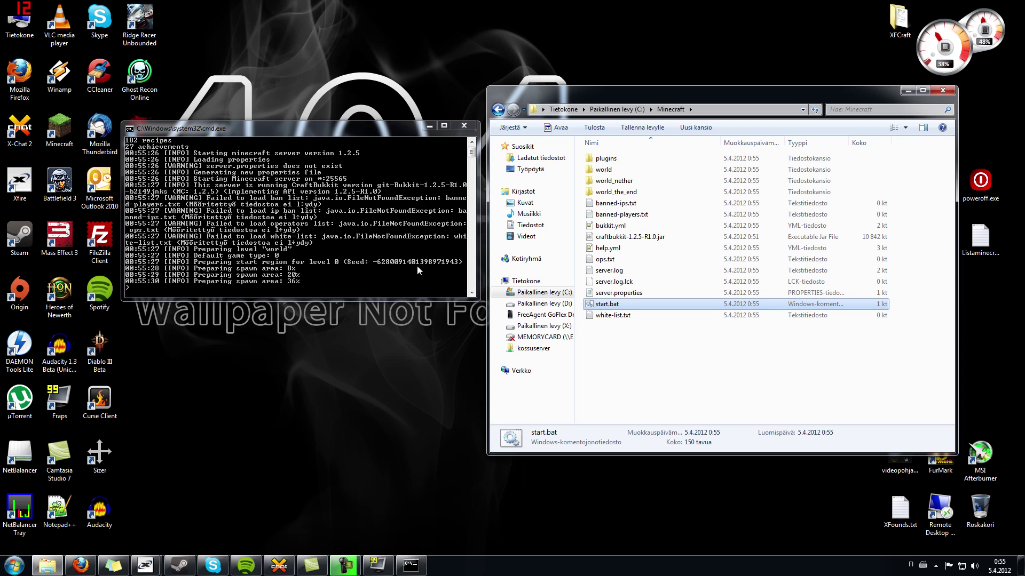
click(445, 126)
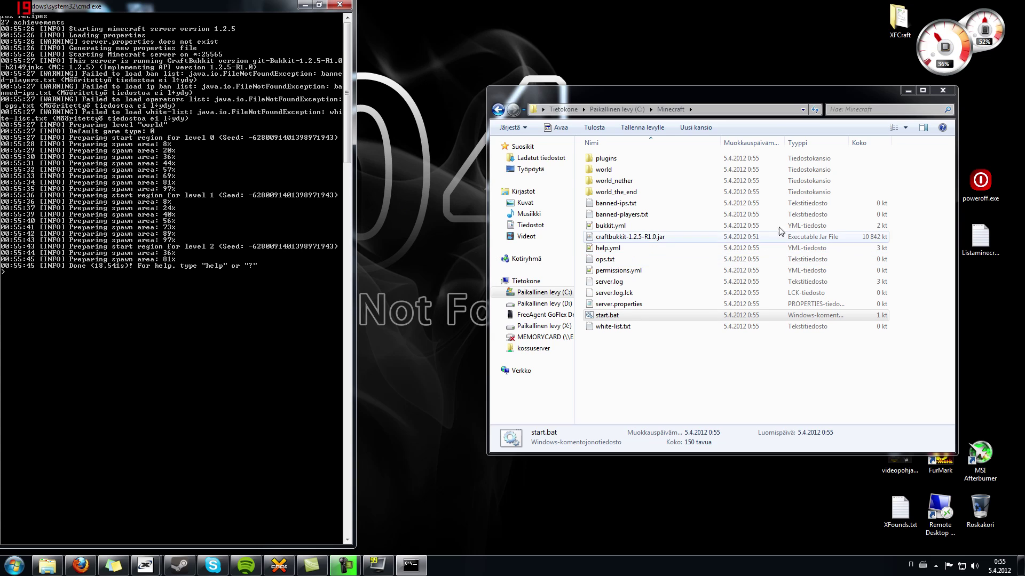
drag(640, 94, 608, 84)
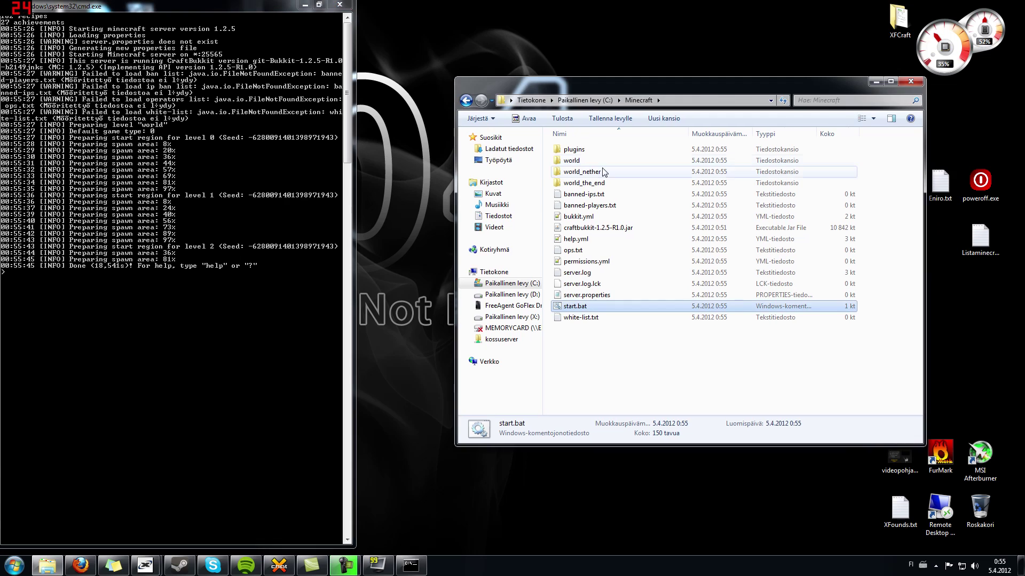
- Look over the generated plugins, world_nether and world_the_end folders in the Minecraft folder
click(577, 152)
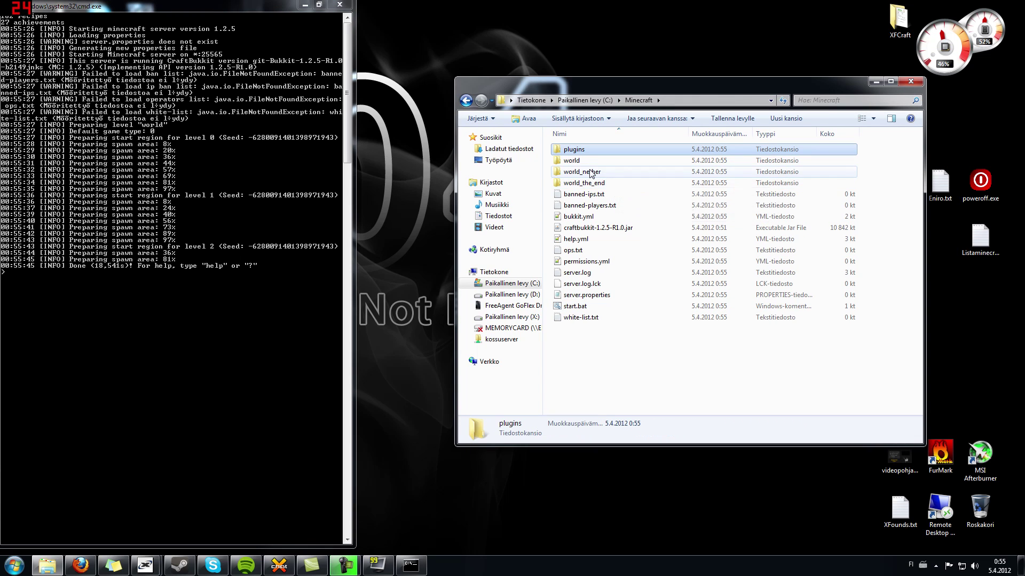
click(635, 172)
click(638, 183)
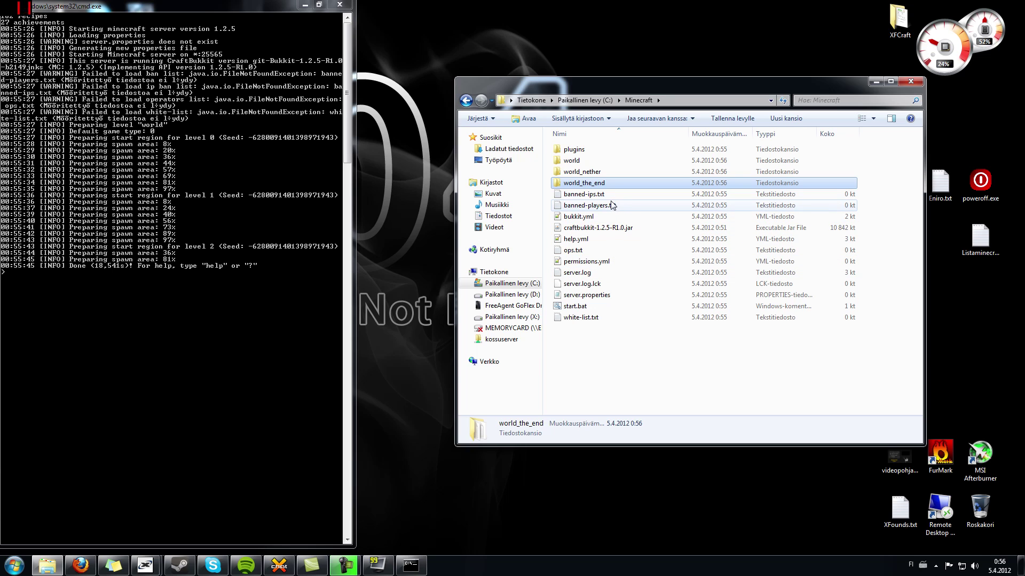
- Shut down the running server by issuing the stop command in its console
click(212, 200)
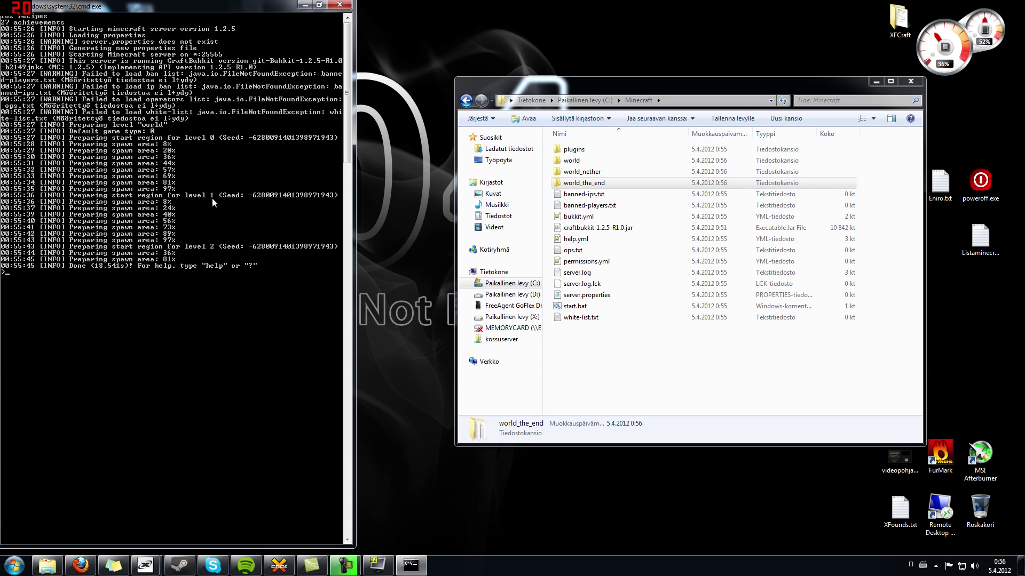
text(stop)
key(Return)
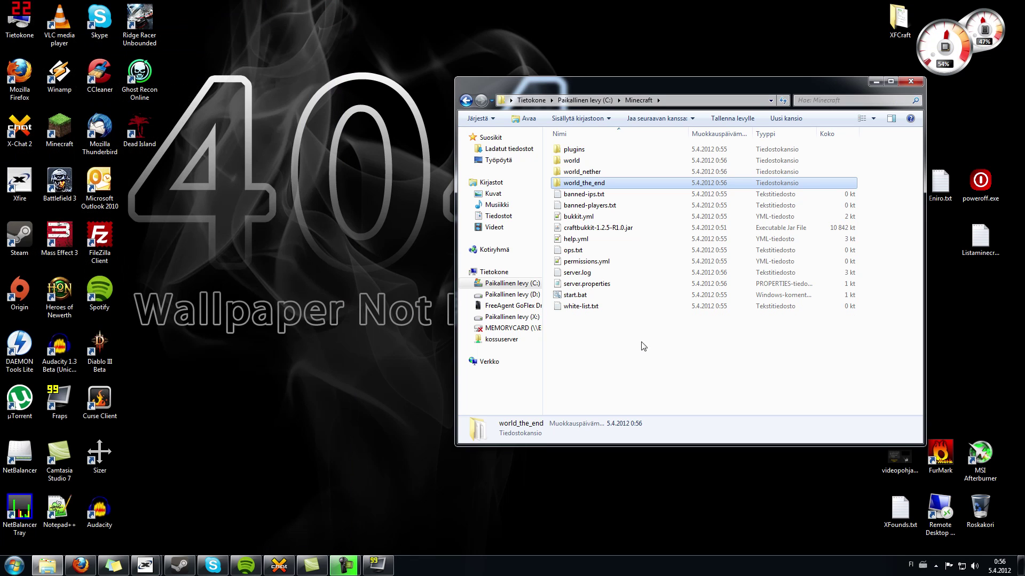
- Open server.properties in Notepad++ and look at the spawn-npcs and white-list settings
click(618, 289)
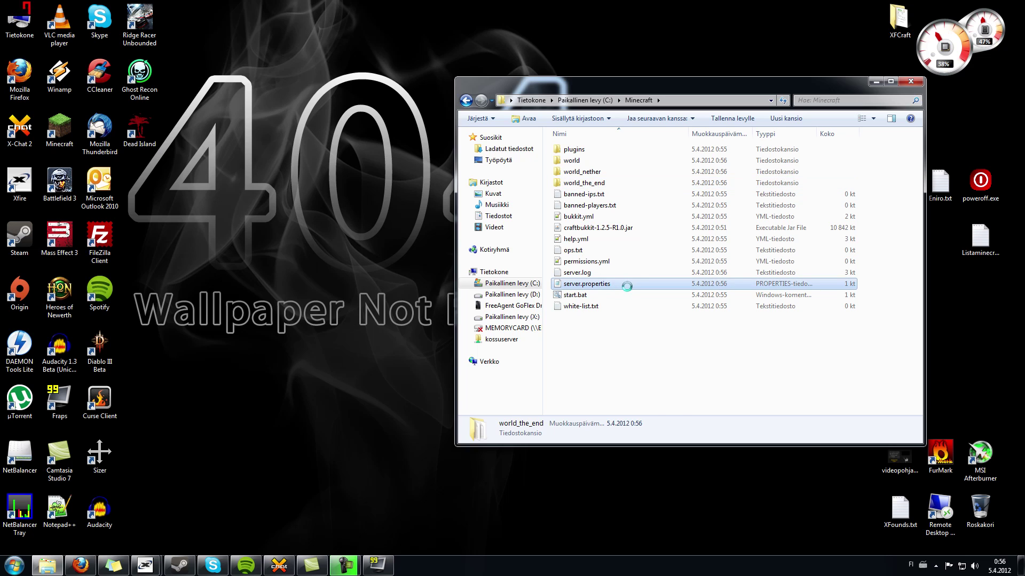
right_click(618, 288)
click(679, 329)
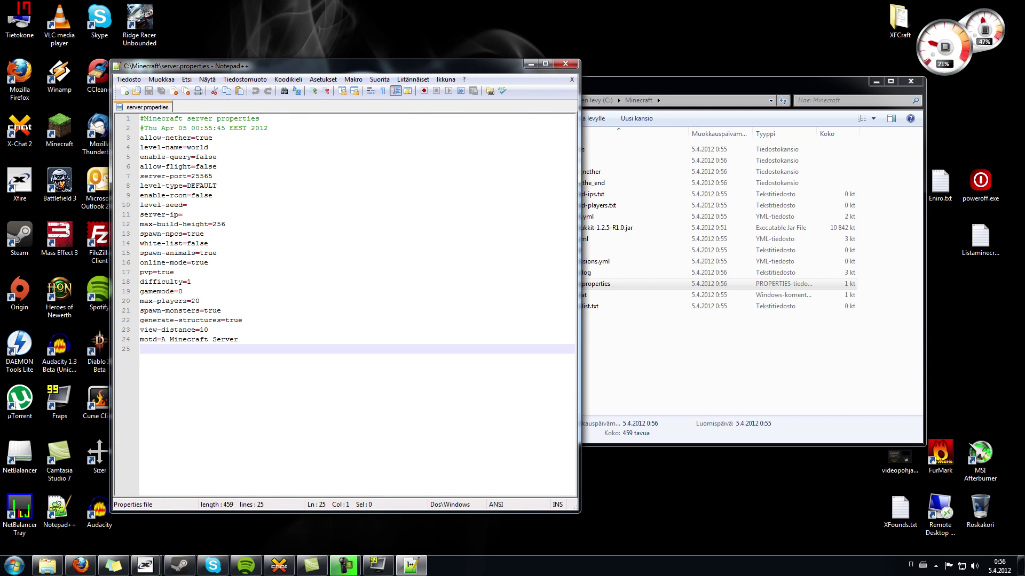
drag(299, 233, 337, 243)
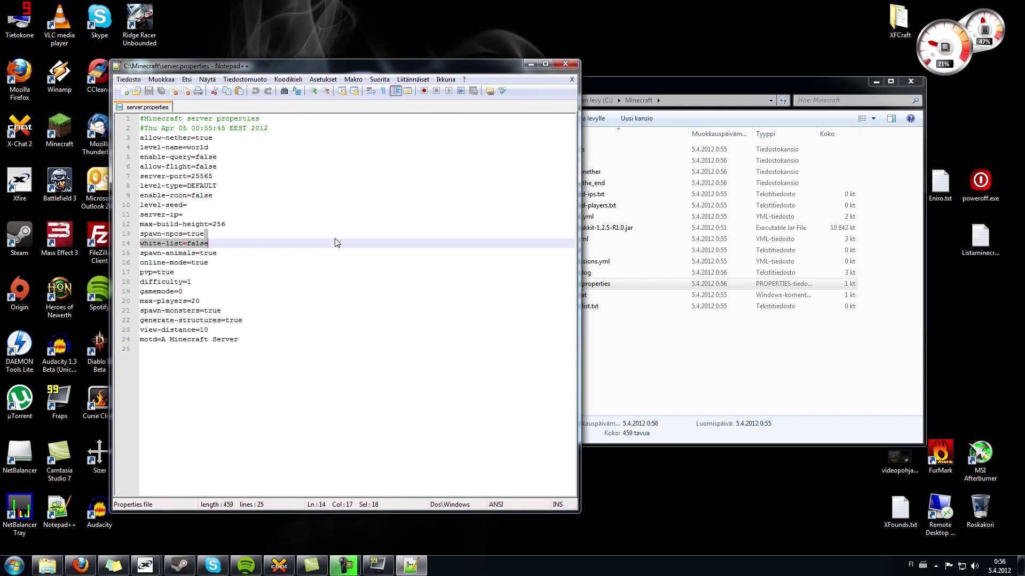
key(Left)
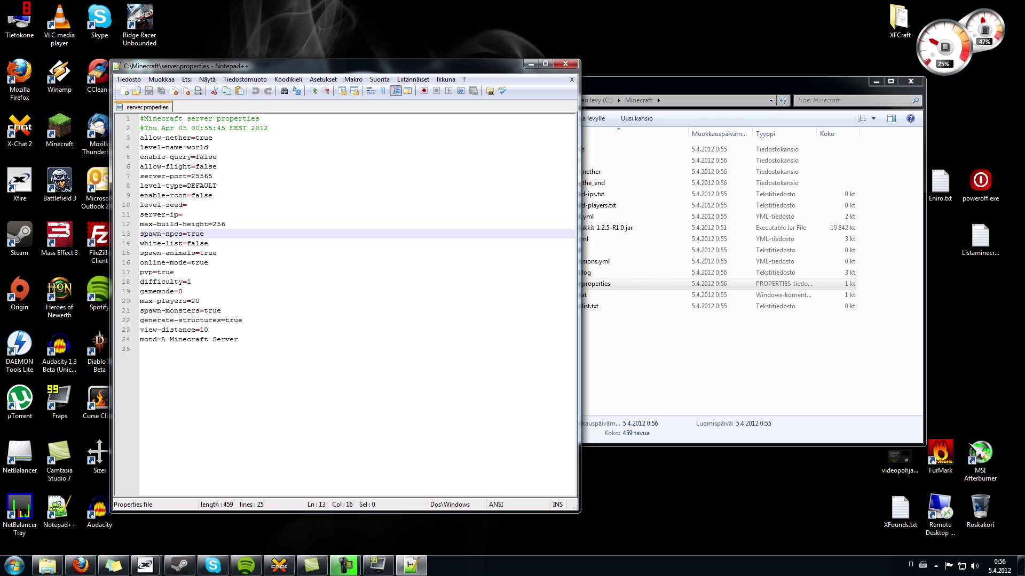
- Set the motd value in server.properties to "Tervetuloa serverilleni!" and save the file
key(ctrl+End)
key(Left)
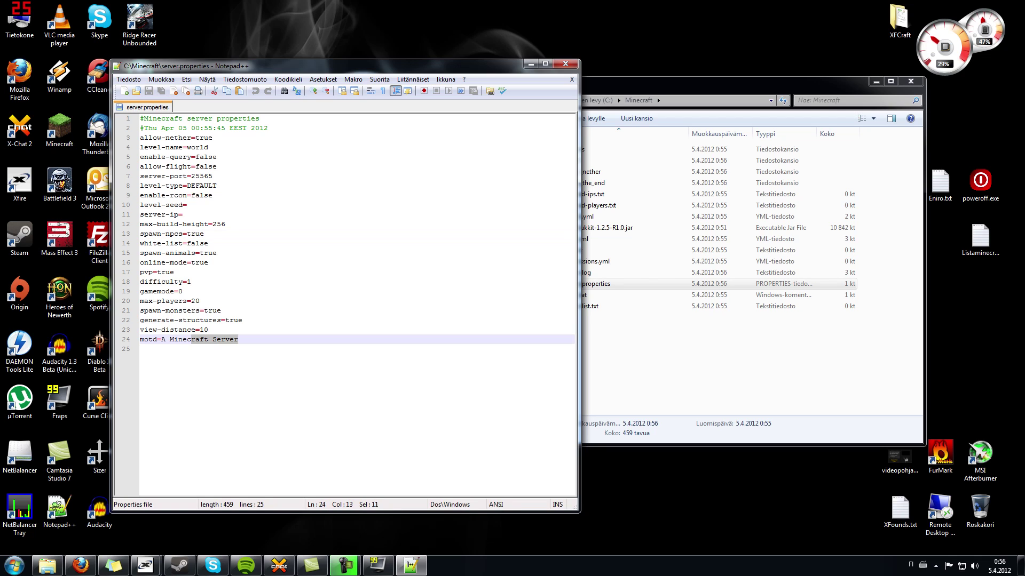
key(ctrl+shift+Left)
key(ctrl+shift+Left)
key(ctrl+shift+Left)
text(Tervetu)
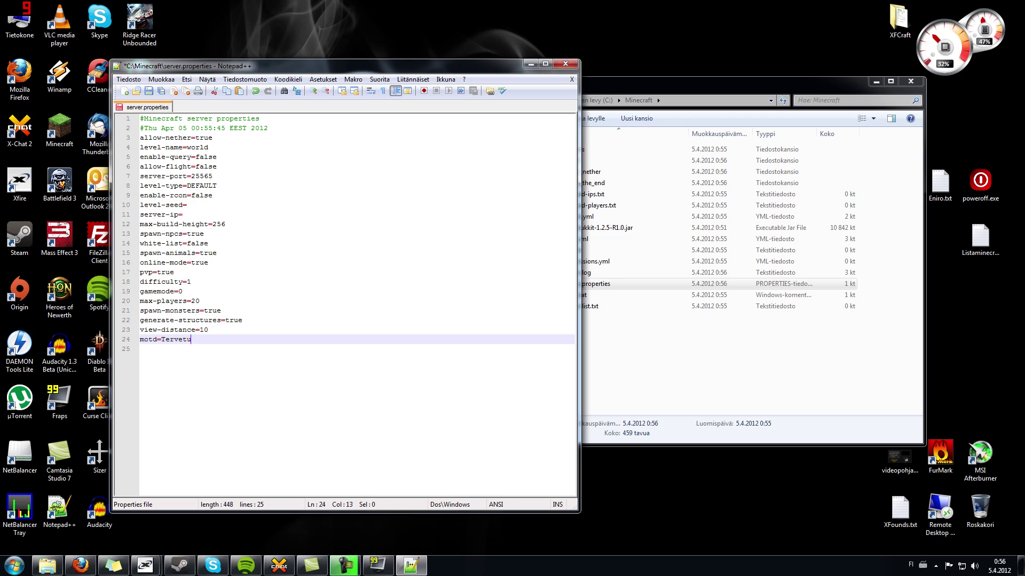
text(loa serverilleni!)
key(ctrl+s)
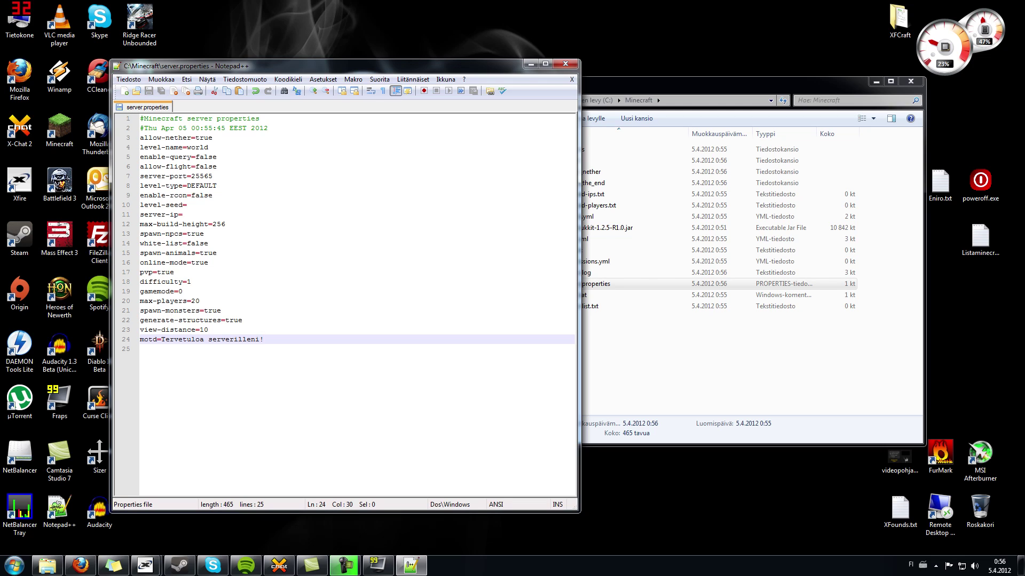
- Set level-name in server.properties to XFounds, save the file and close the editor
click(187, 147)
click(216, 156)
click(217, 148)
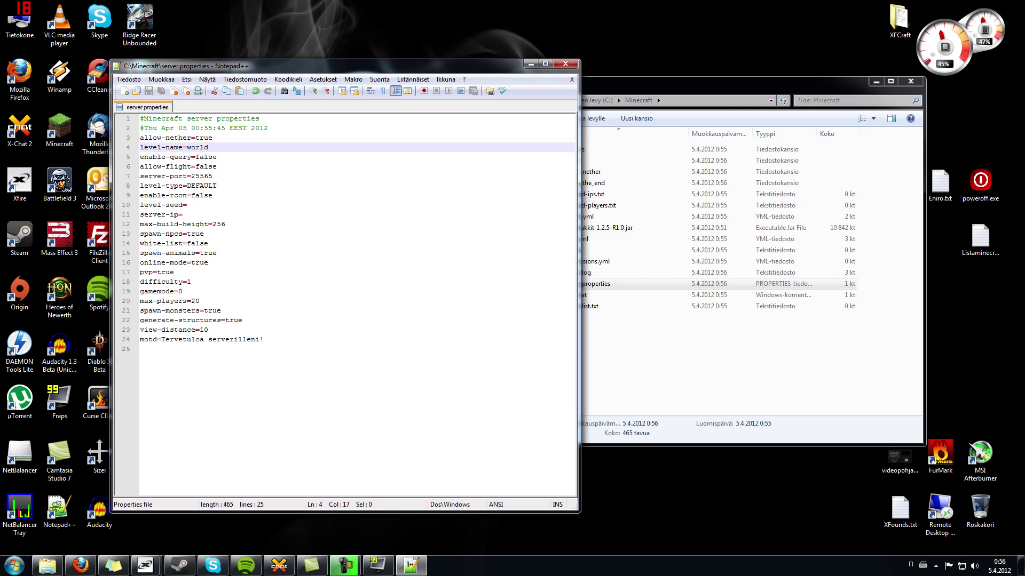
key(shift+Left)
key(shift+Left)
key(shift+Left)
key(shift+Left)
key(shift+Left)
text(XFounds)
click(565, 64)
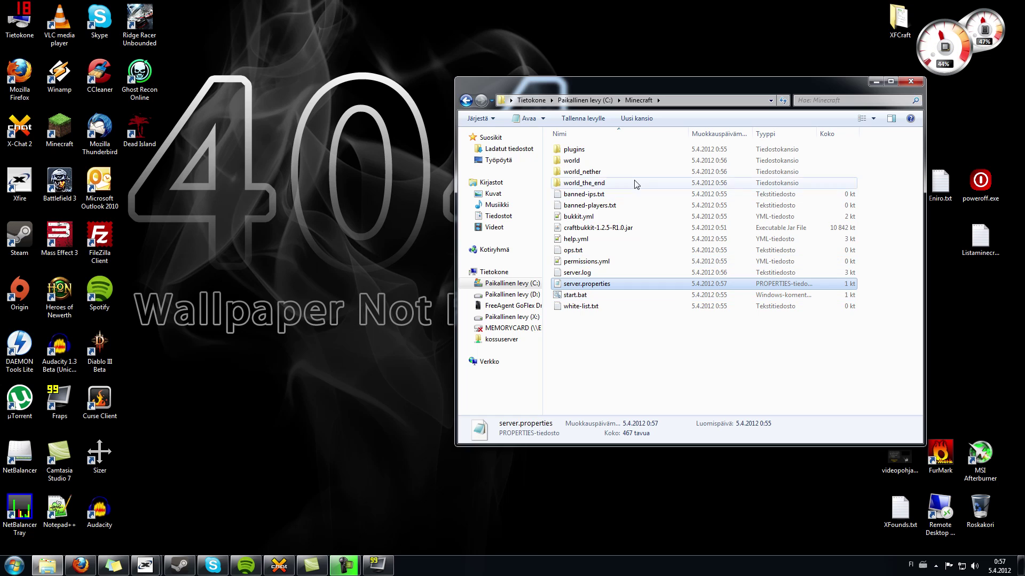
- Delete the world, world_nether and world_the_end folders and start the server again with start.bat
click(590, 161)
shift+click(680, 183)
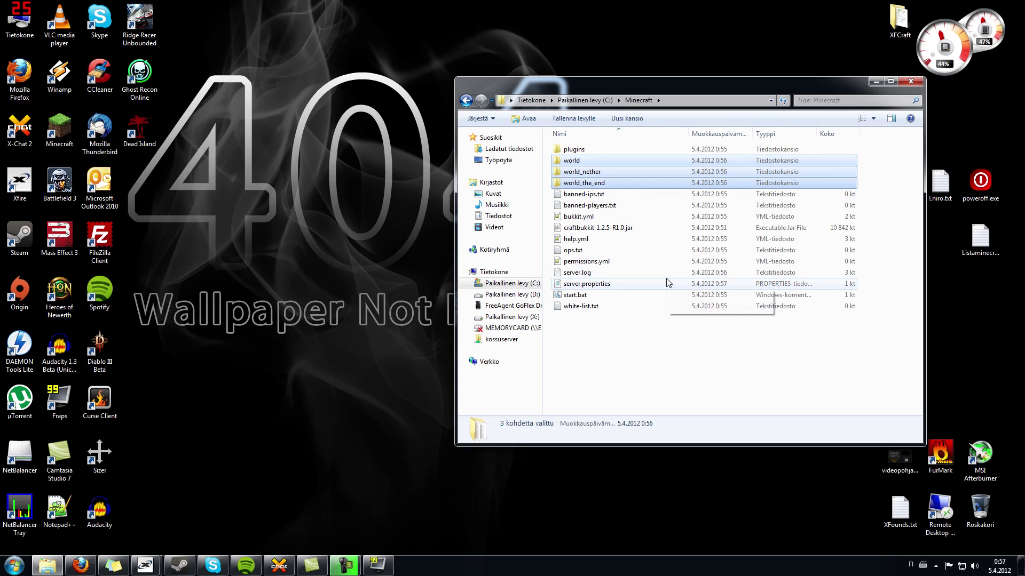
key(Delete)
key(Return)
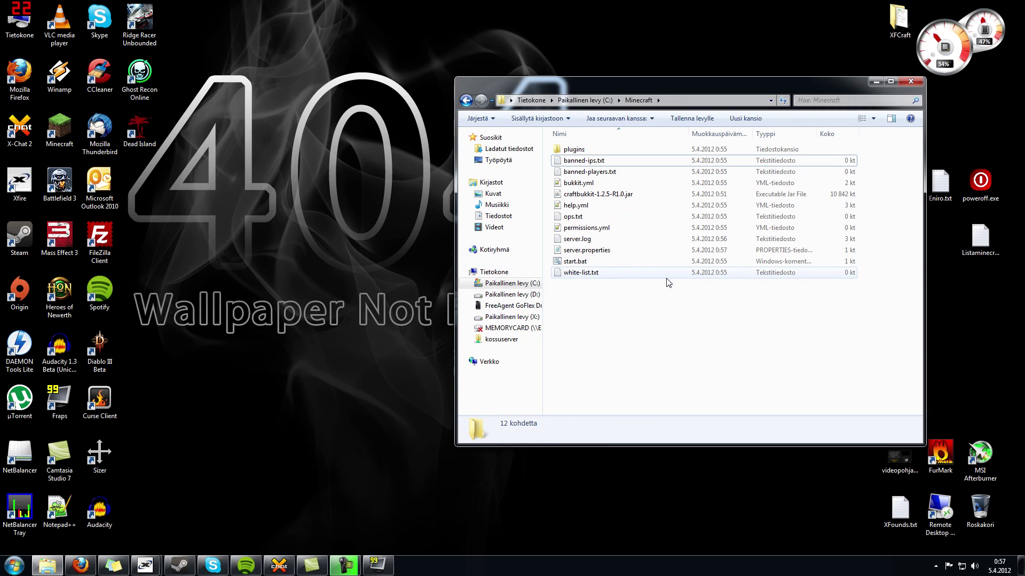
double_click(577, 263)
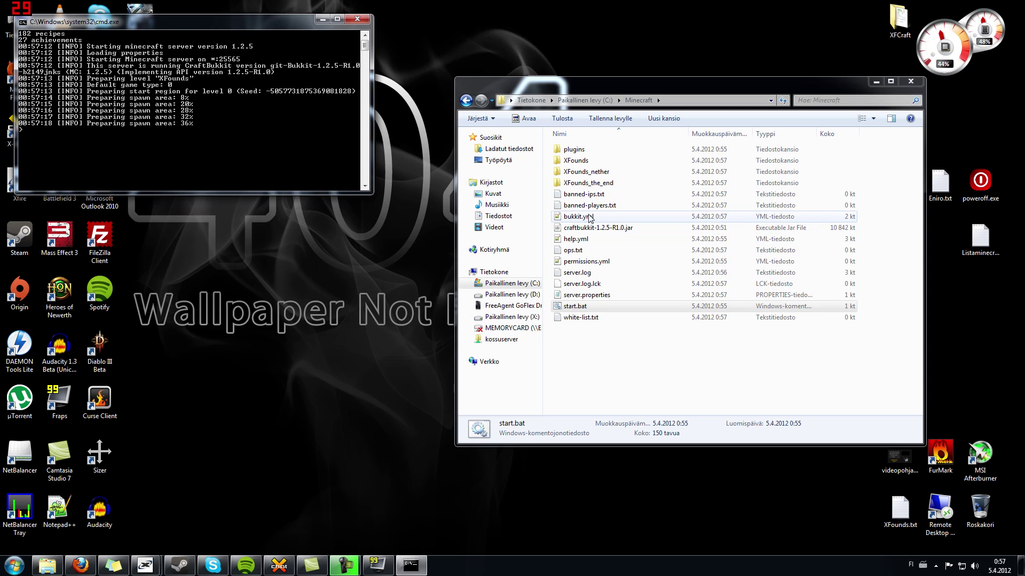
- Open bukkit.yml and examine its allow-end, warn-on-overload and spawn-radius settings
double_click(580, 217)
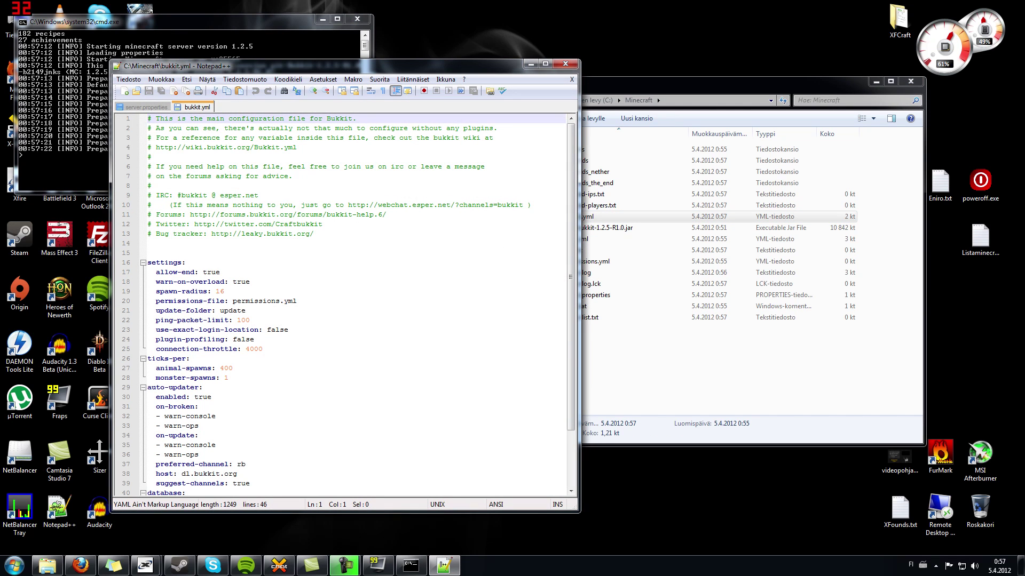
click(250, 282)
scroll(342, 305, down, 2)
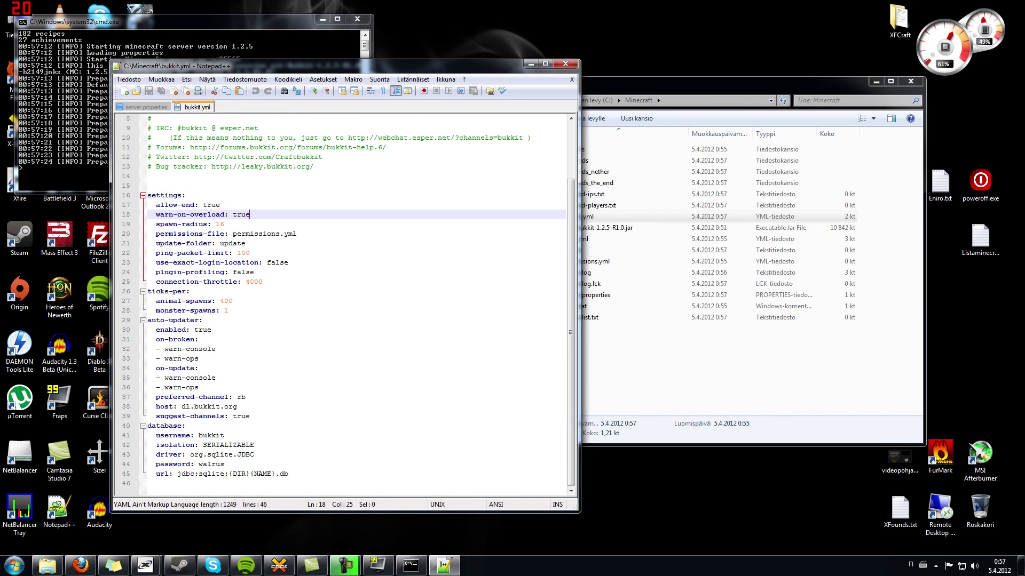
click(219, 205)
click(224, 224)
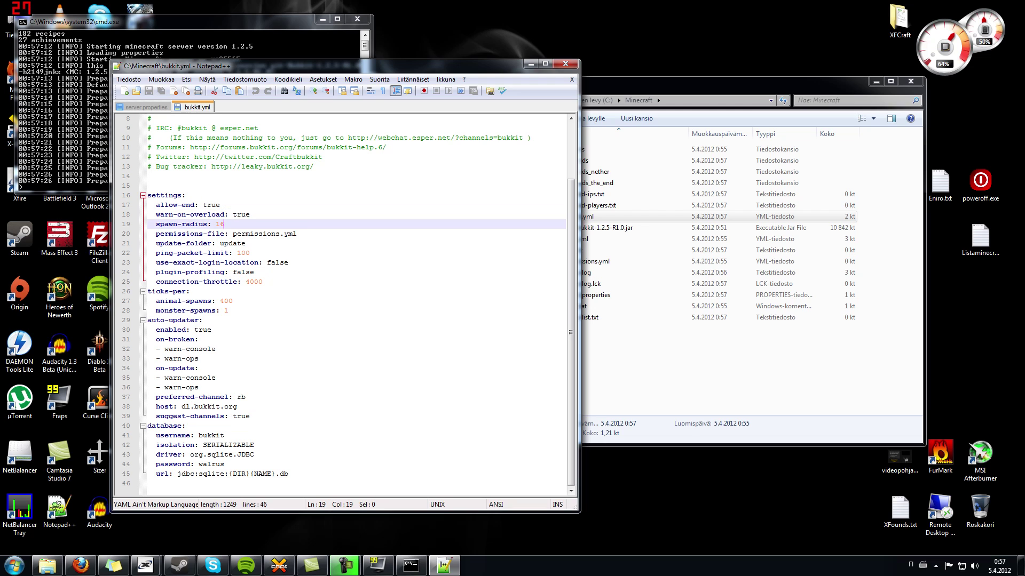
double_click(240, 215)
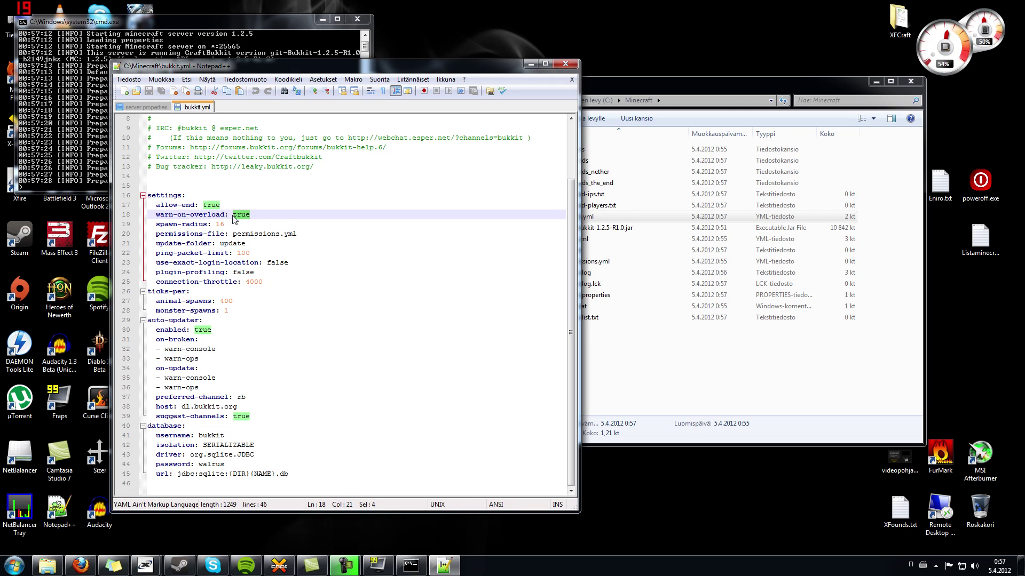
click(250, 215)
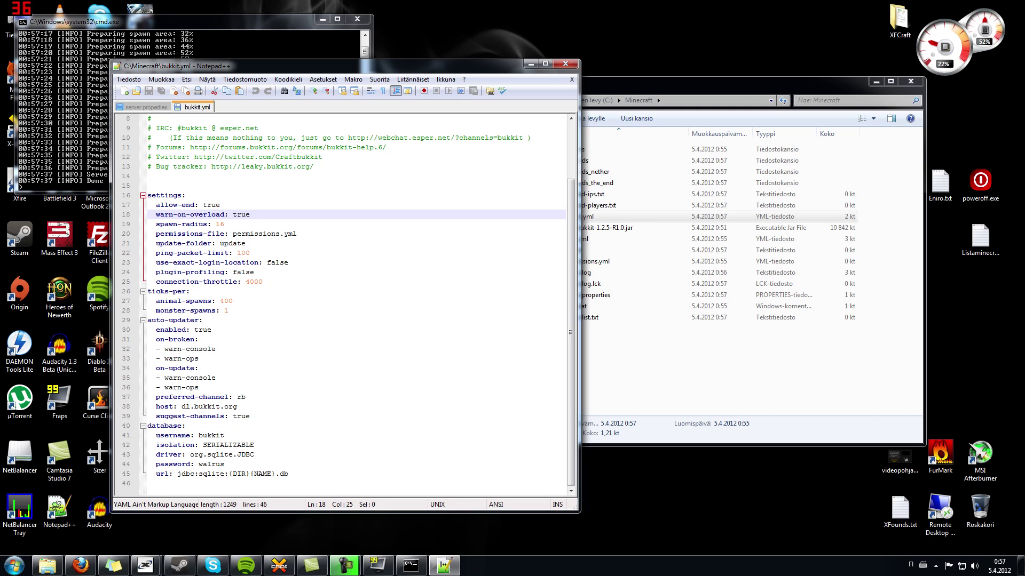
- Examine the permissions-file entry in bukkit.yml and arrange the editor and the Minecraft folder window side by side
drag(297, 234, 233, 234)
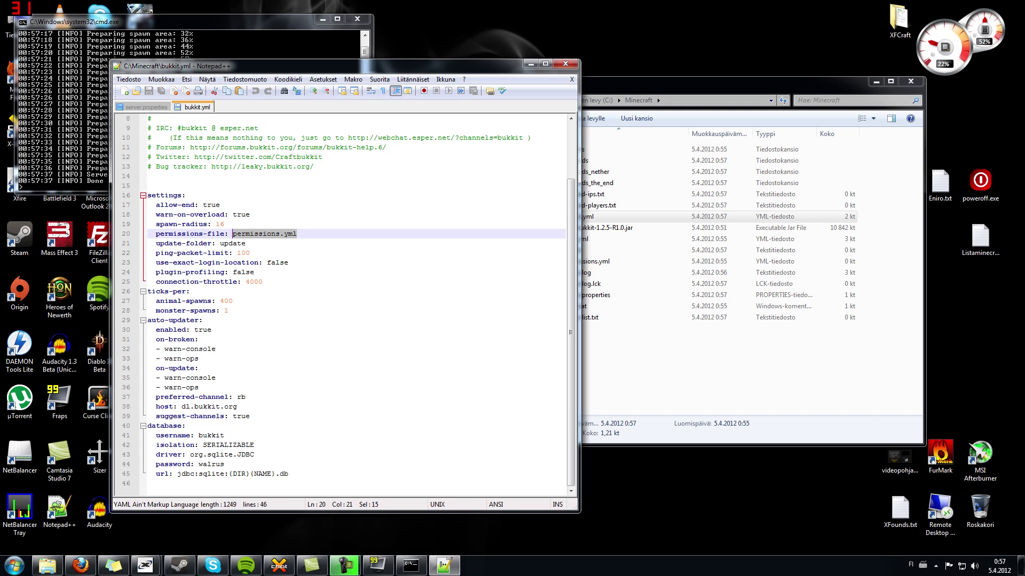
click(713, 344)
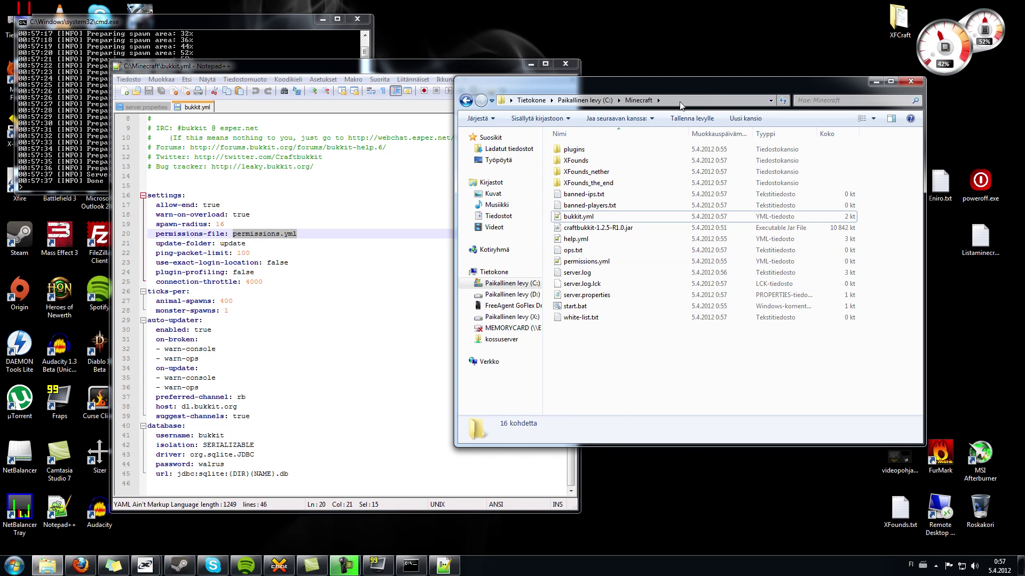
drag(687, 83, 770, 86)
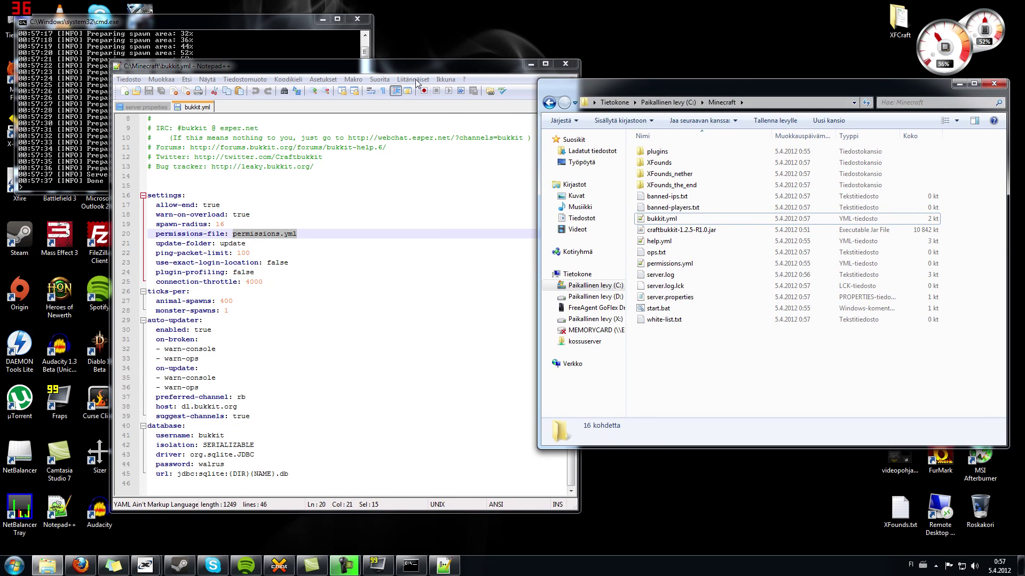
drag(402, 71, 353, 63)
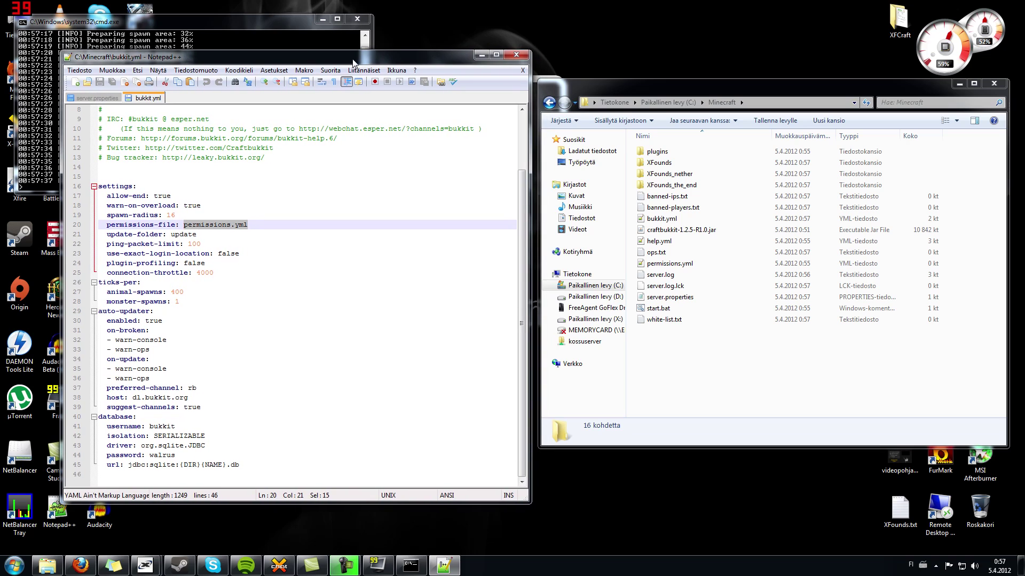
click(247, 224)
- Examine the ping-packet-limit, database driver and suggest-channels settings in bukkit.yml
click(201, 244)
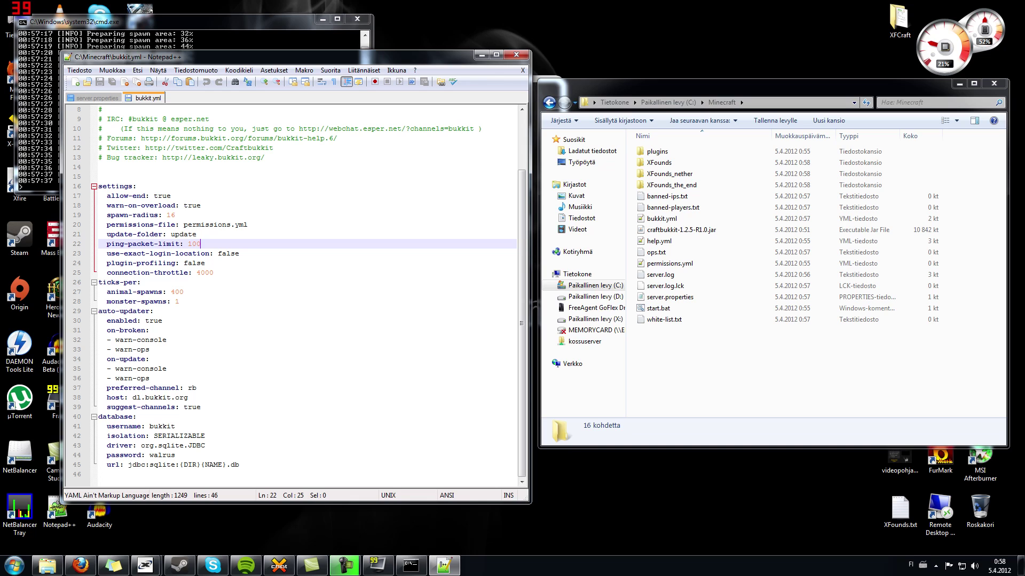
drag(162, 445, 184, 445)
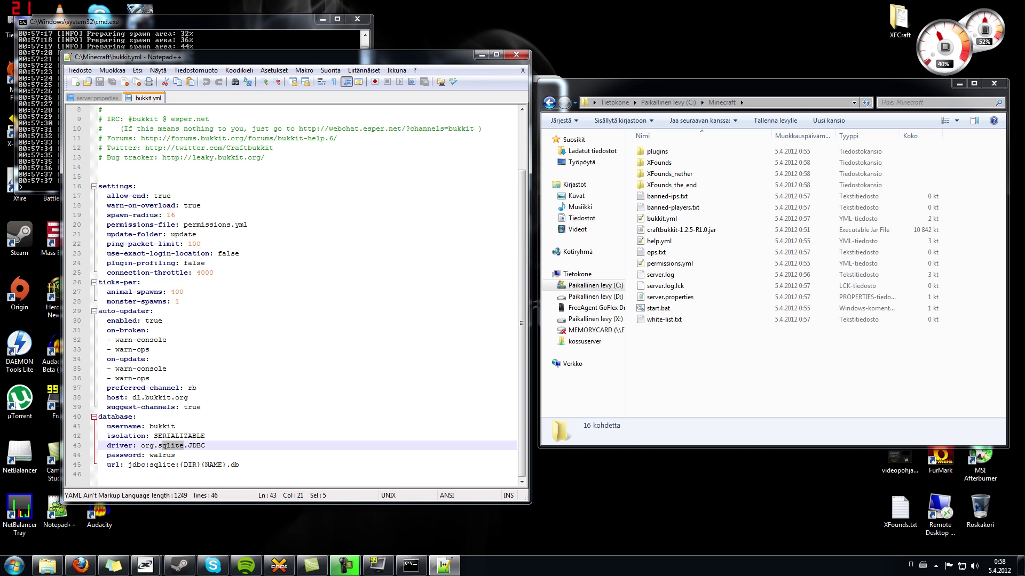
click(201, 407)
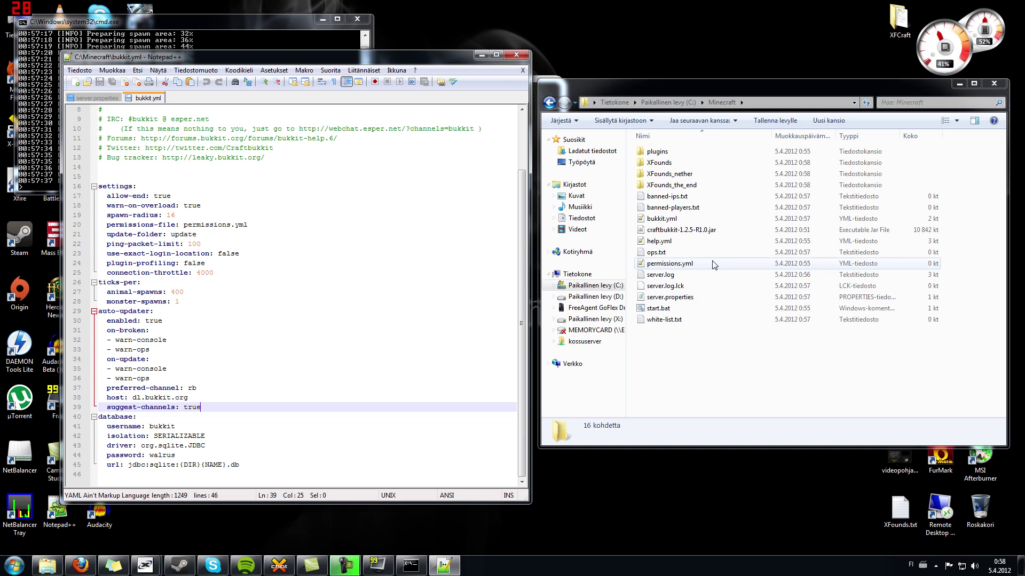
- Open help.yml, look through its commented help topic examples and close the editor
double_click(680, 242)
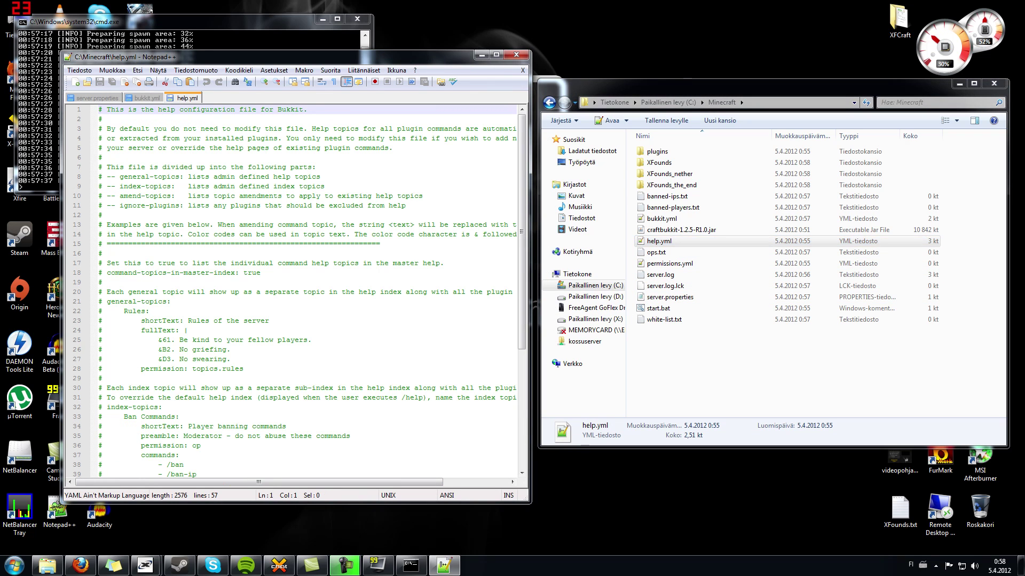
click(375, 234)
scroll(375, 234, down, 6)
scroll(376, 234, up, 6)
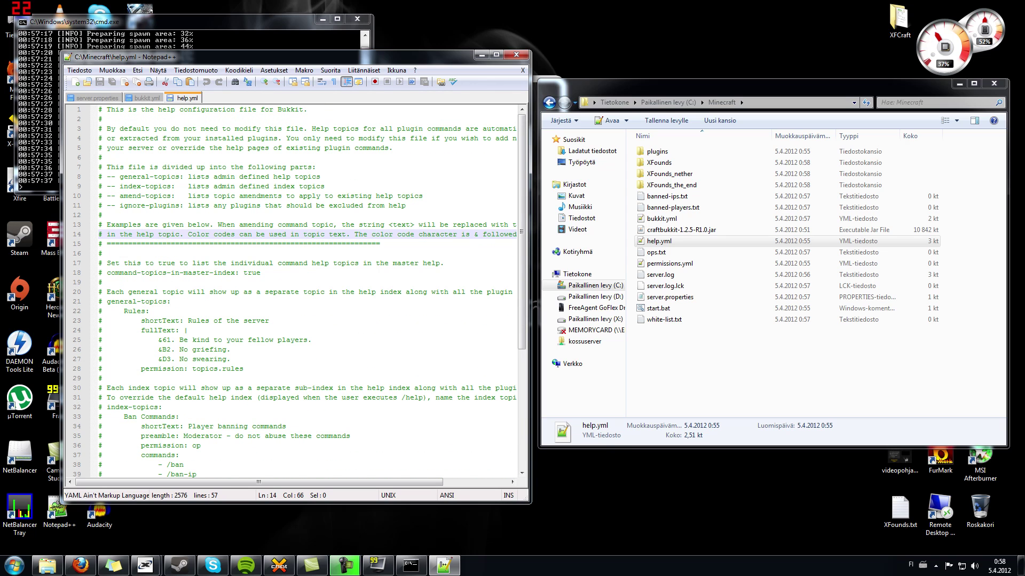
click(315, 167)
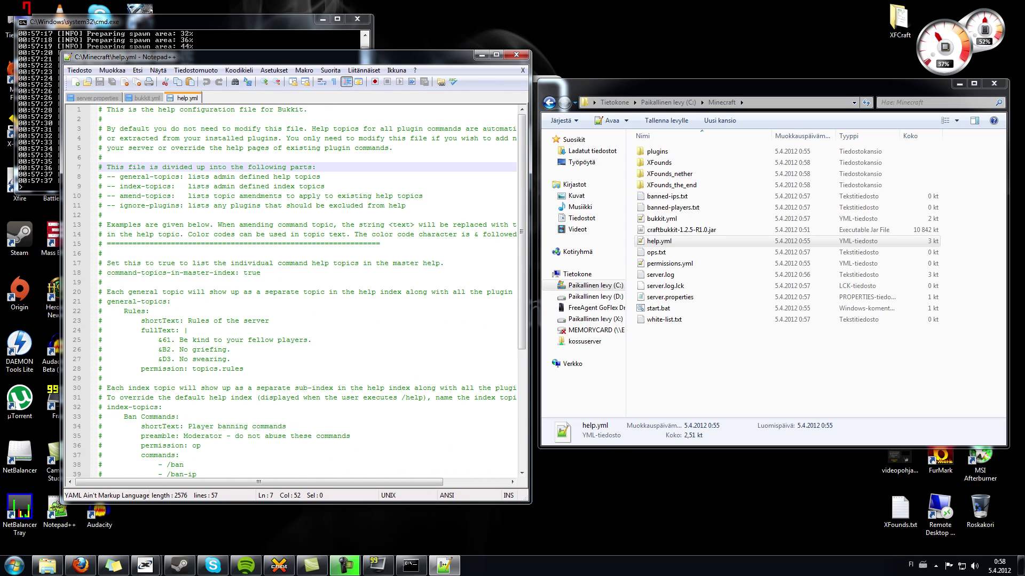
click(694, 285)
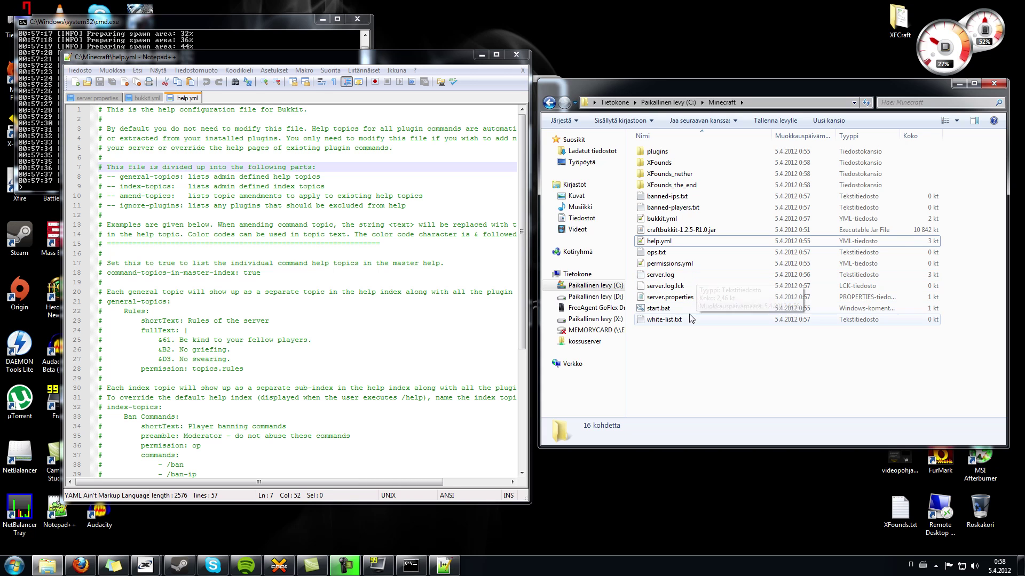
click(516, 54)
- Look inside the plugins folder, return to the Minecraft folder and reposition its window
click(661, 154)
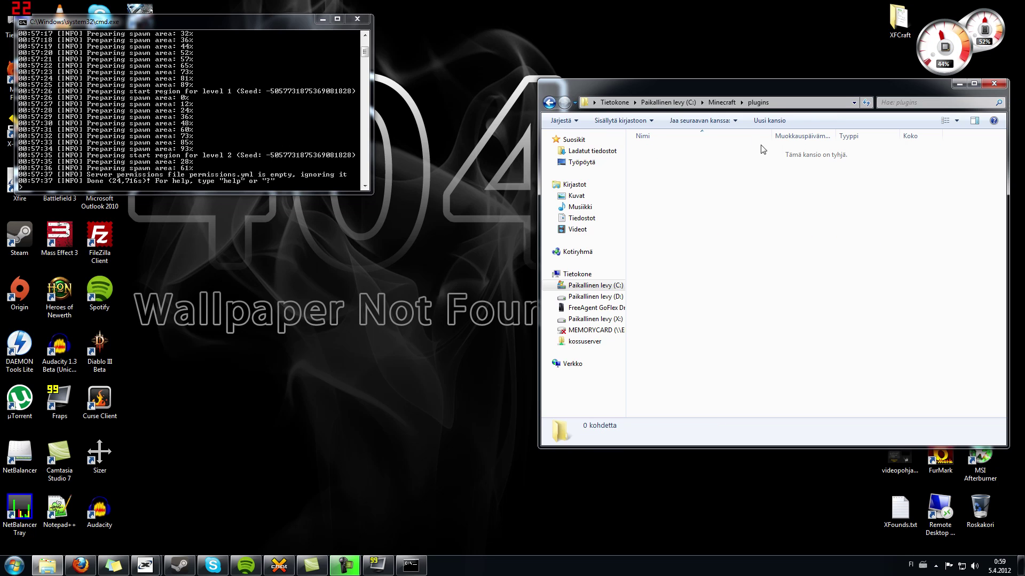
click(549, 102)
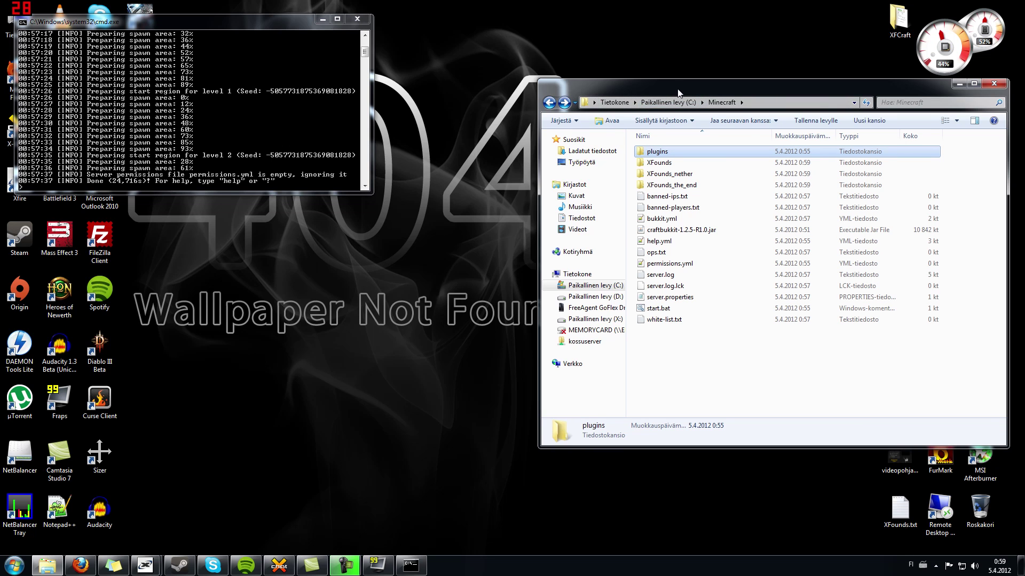
drag(673, 92, 578, 67)
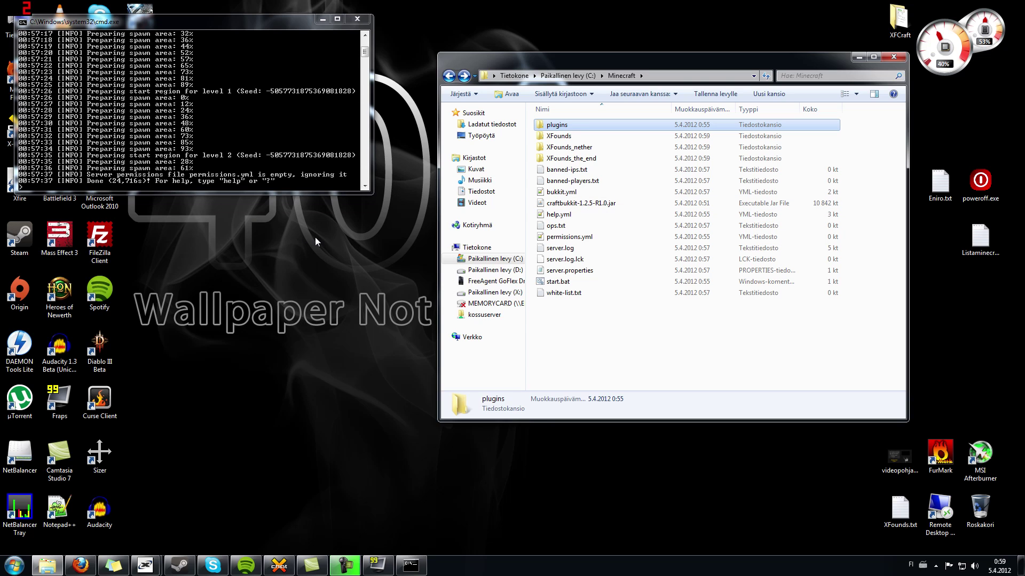
- Log in to the Minecraft client and open its multiplayer server list, keeping the server console visible beside the game
drag(238, 19, 629, 240)
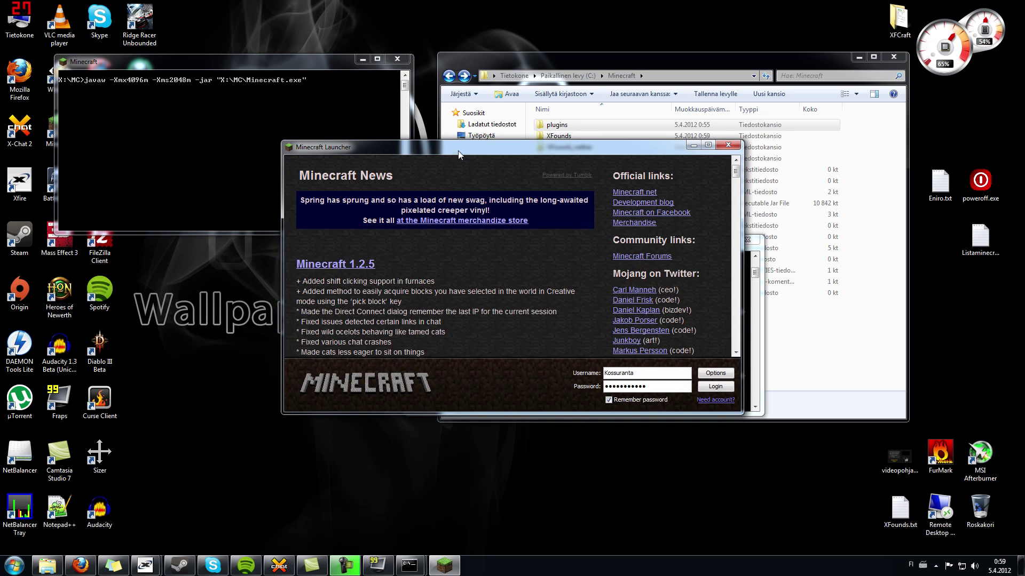
click(548, 329)
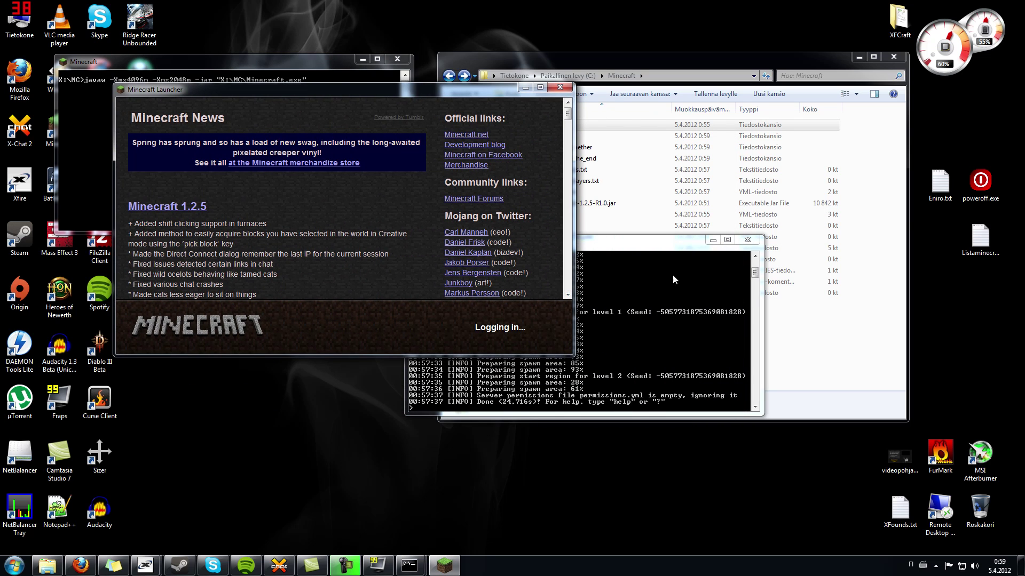
drag(641, 250, 807, 281)
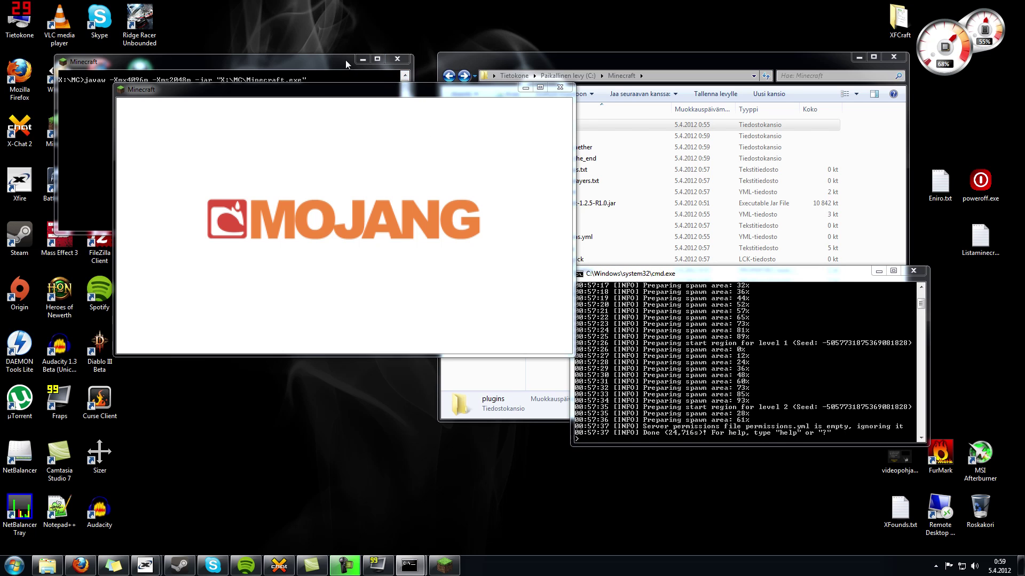
click(406, 218)
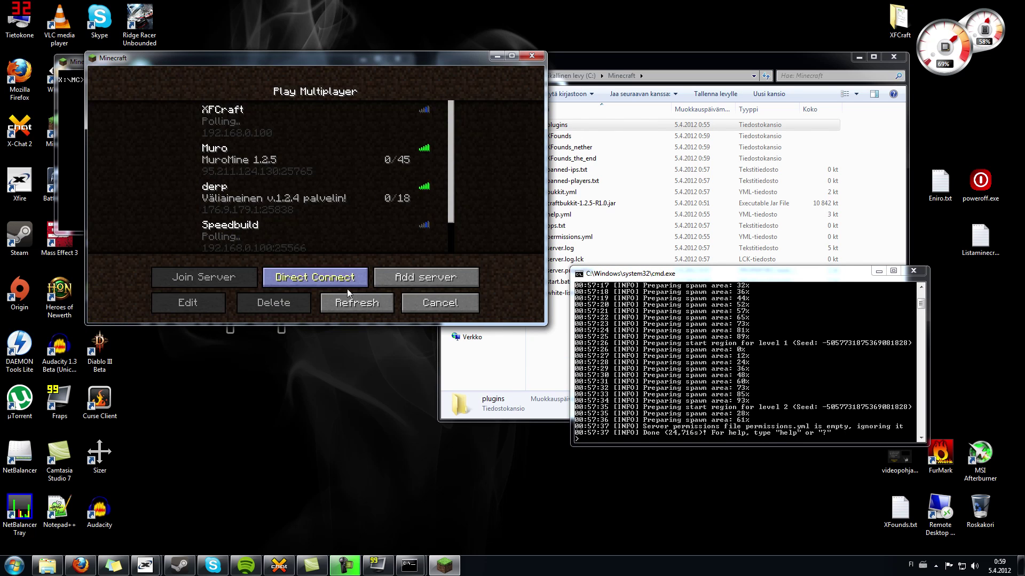
click(345, 285)
text(127)
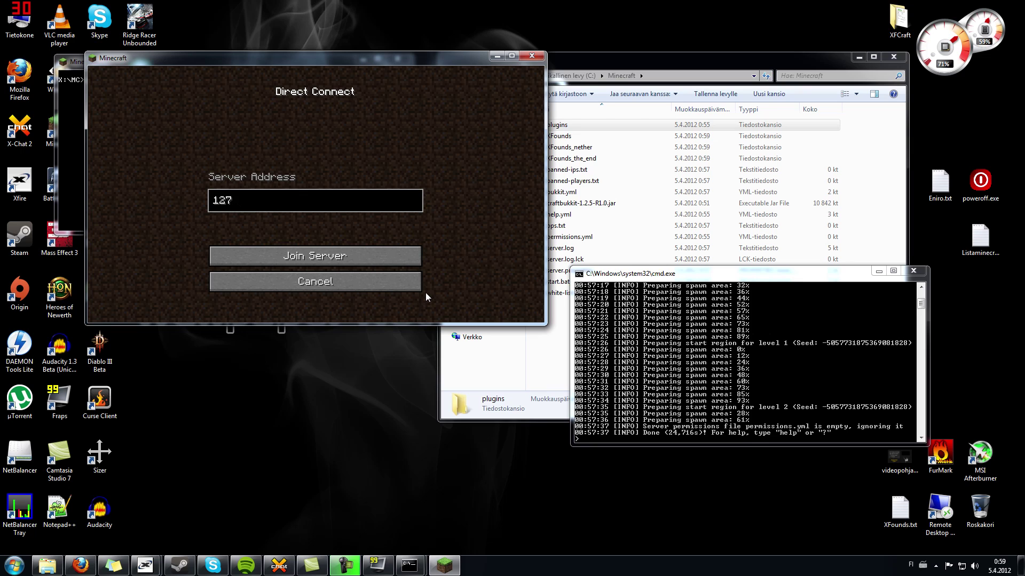
click(255, 283)
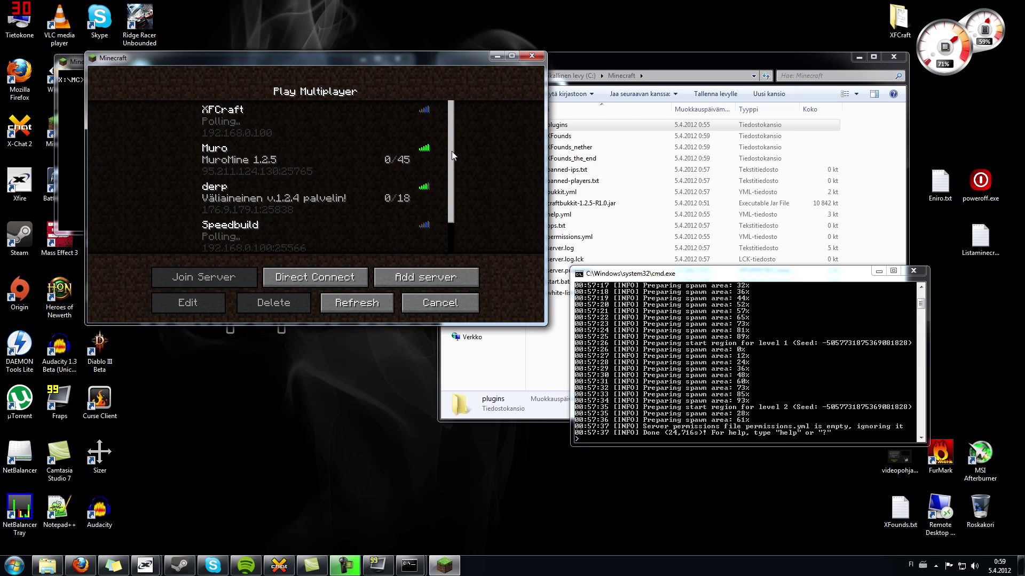
- Join the saved Minecraft Server entry at 127.0.0.1, leaving the game running while switching to the server console
drag(451, 151, 454, 203)
click(266, 232)
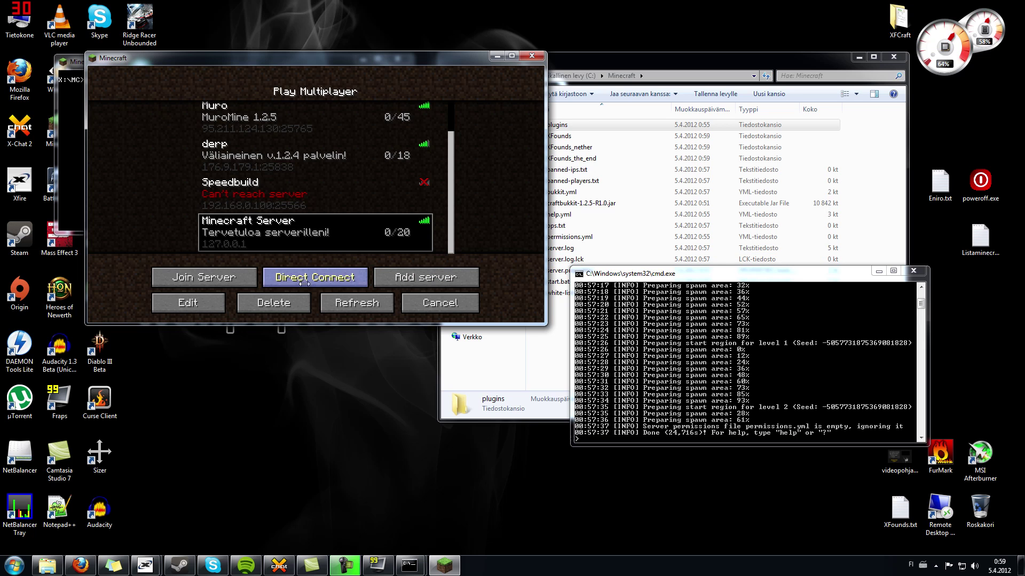
click(204, 279)
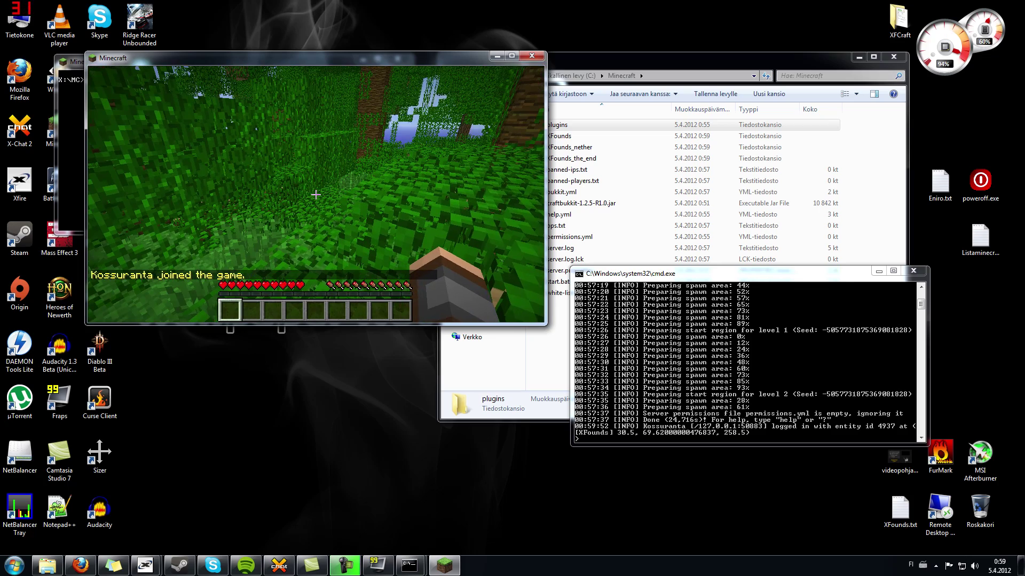
key(alt+Tab)
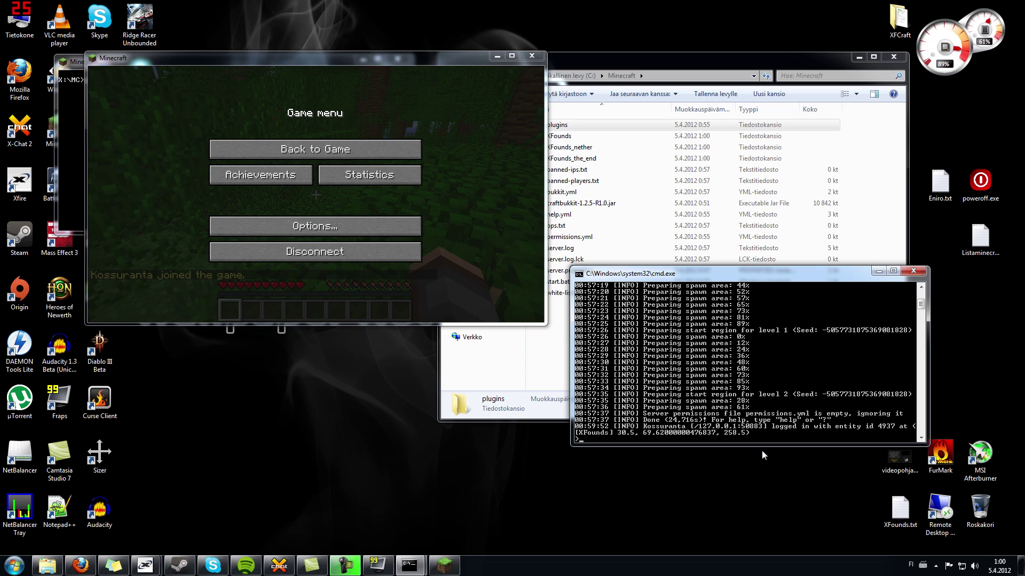
text(kick)
key(BackSpace)
key(BackSpace)
key(BackSpace)
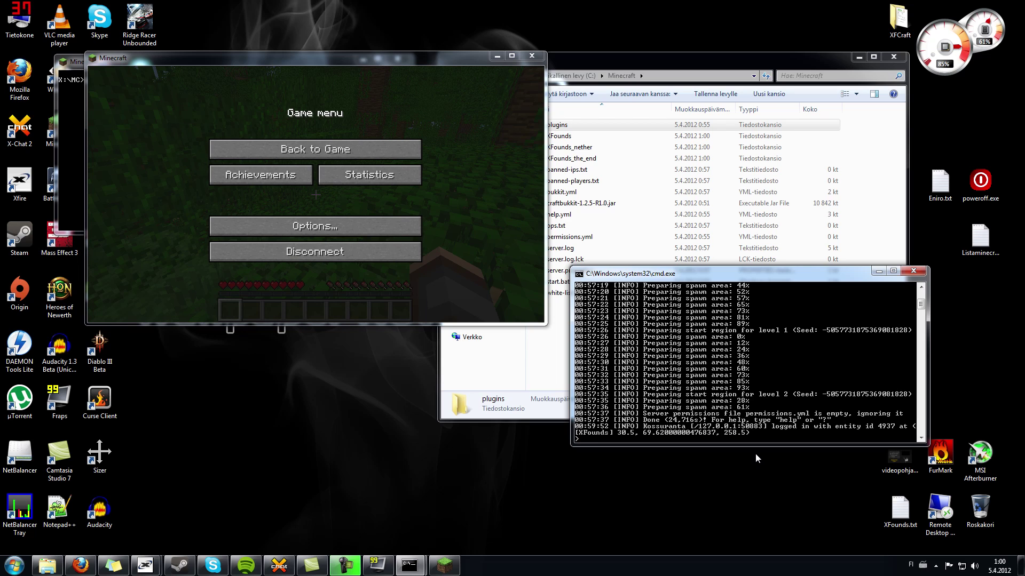
- Run the reload, list and plugins commands in the server console
text(reload)
key(Return)
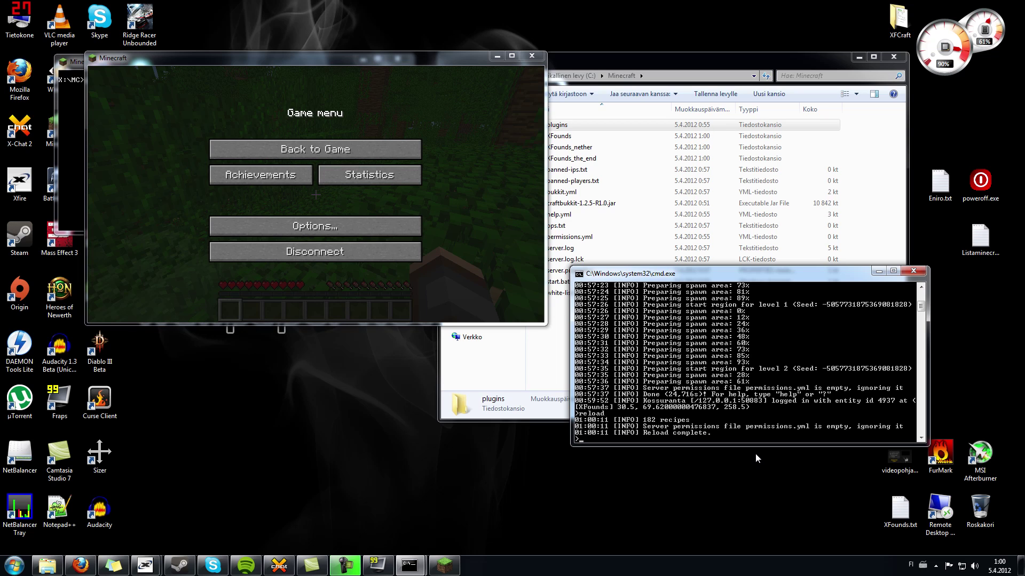
text(list)
key(Return)
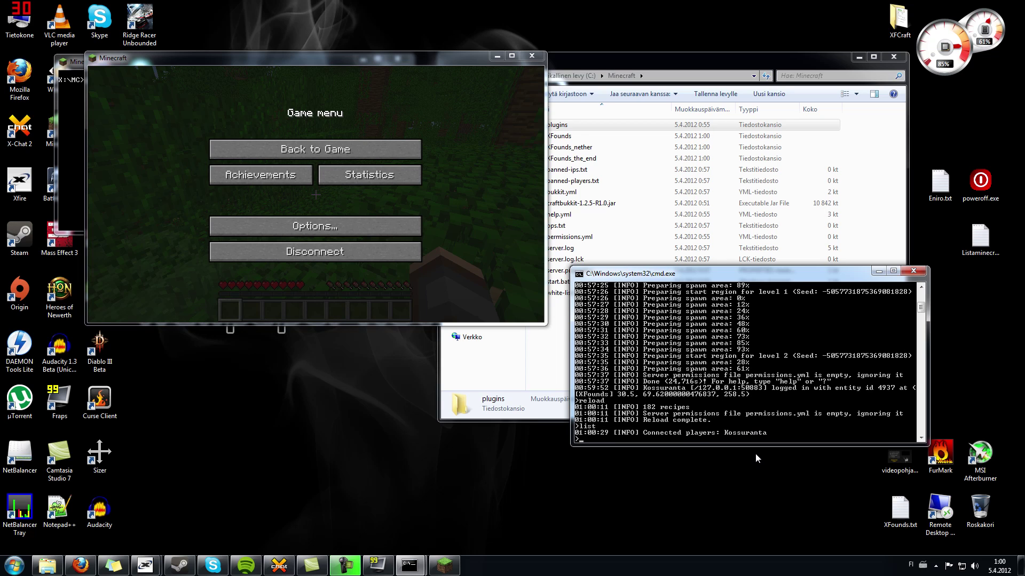
text(plugins)
key(Return)
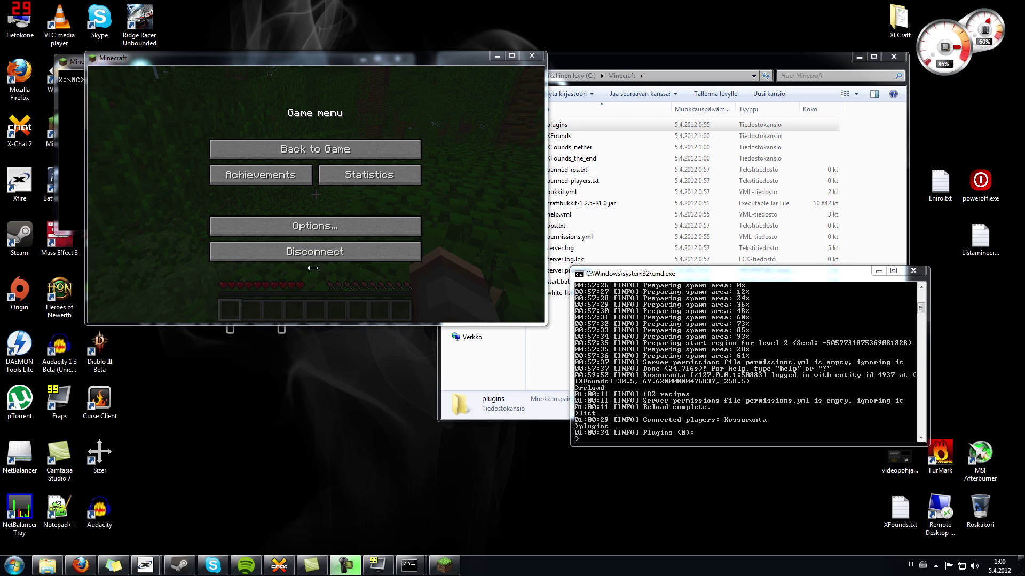
- Disconnect from the server and quit the Minecraft client
click(354, 257)
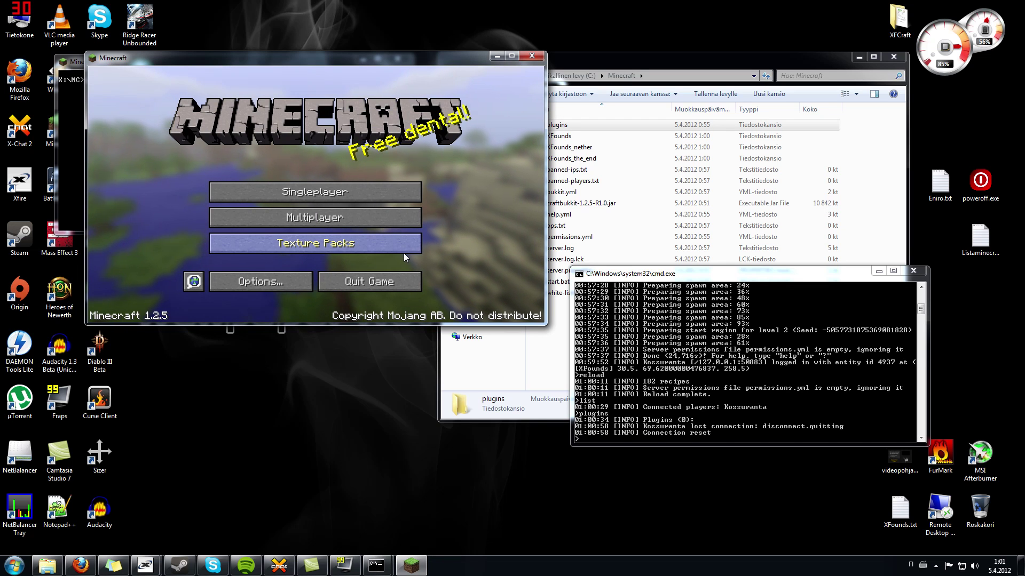
key(F10)
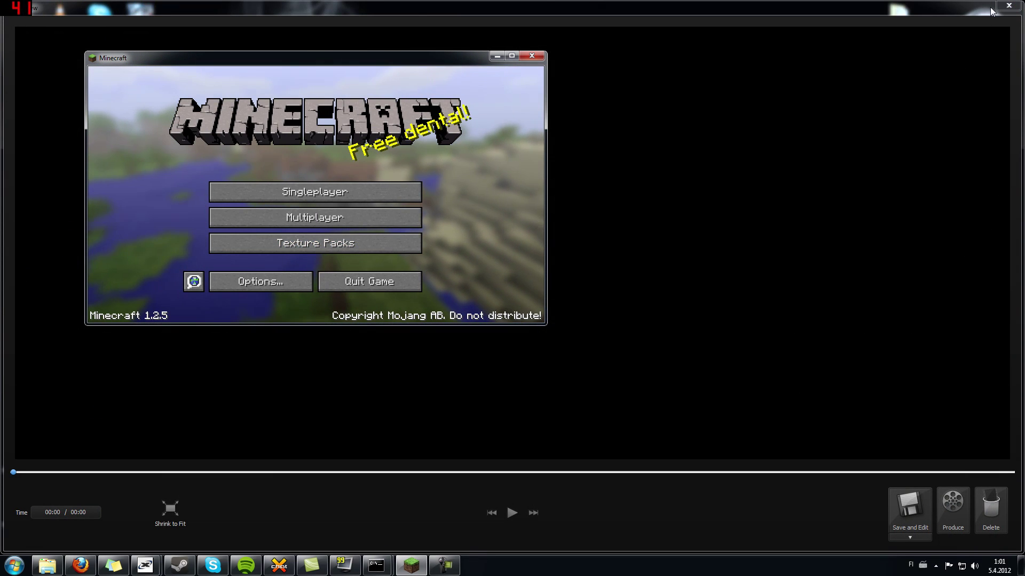
drag(800, 130, 500, 64)
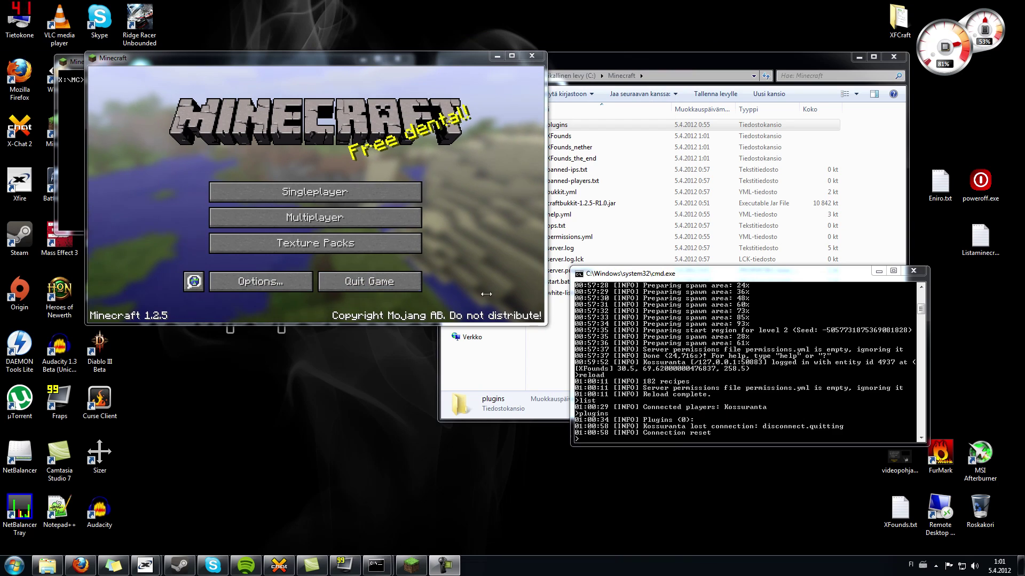
click(748, 408)
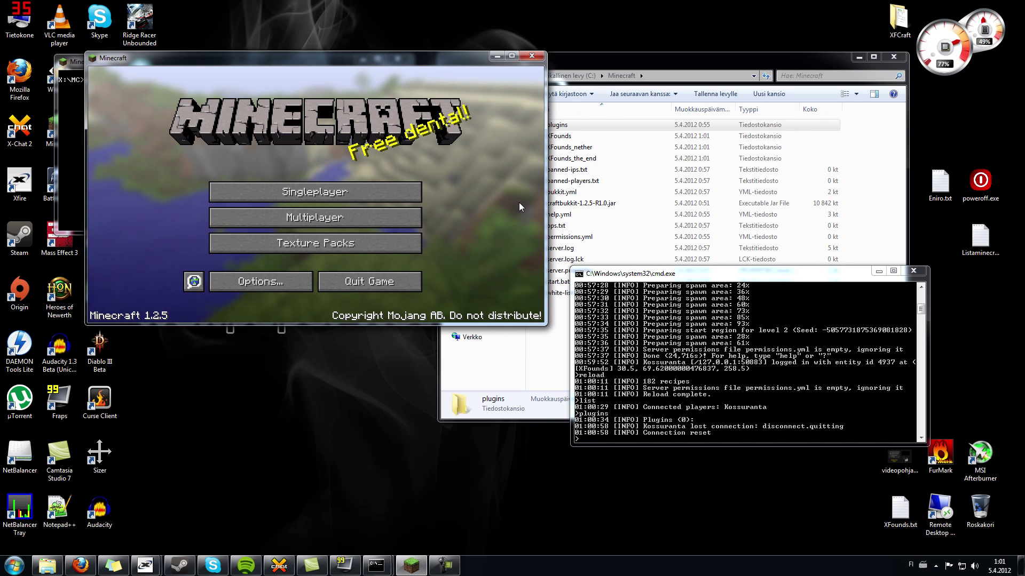
click(755, 401)
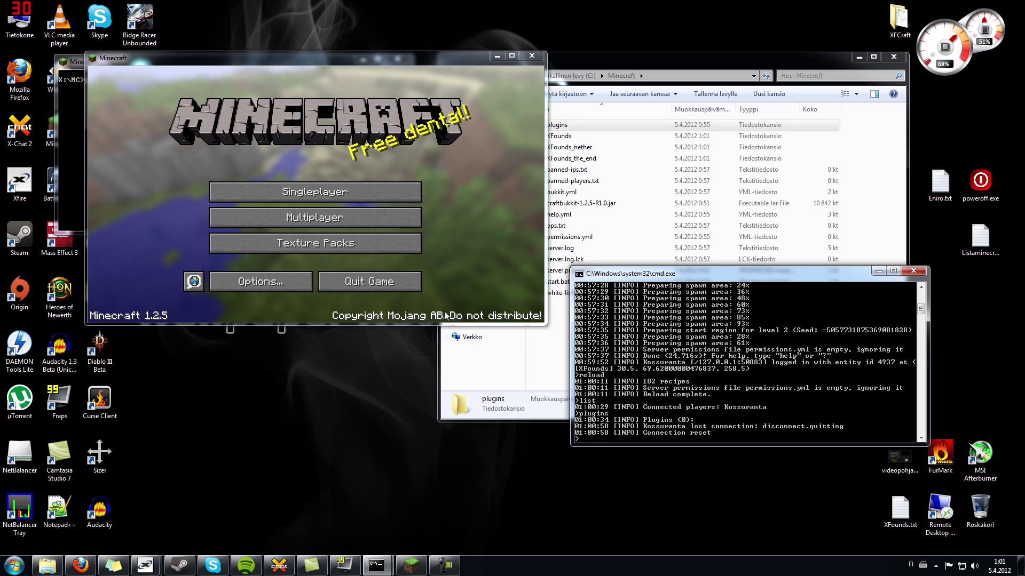
click(406, 287)
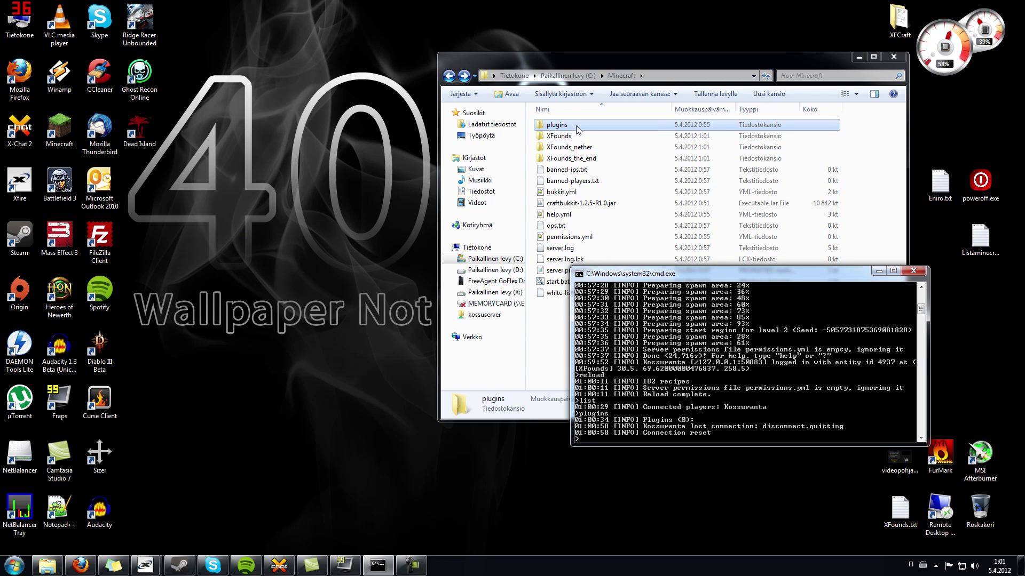
click(592, 148)
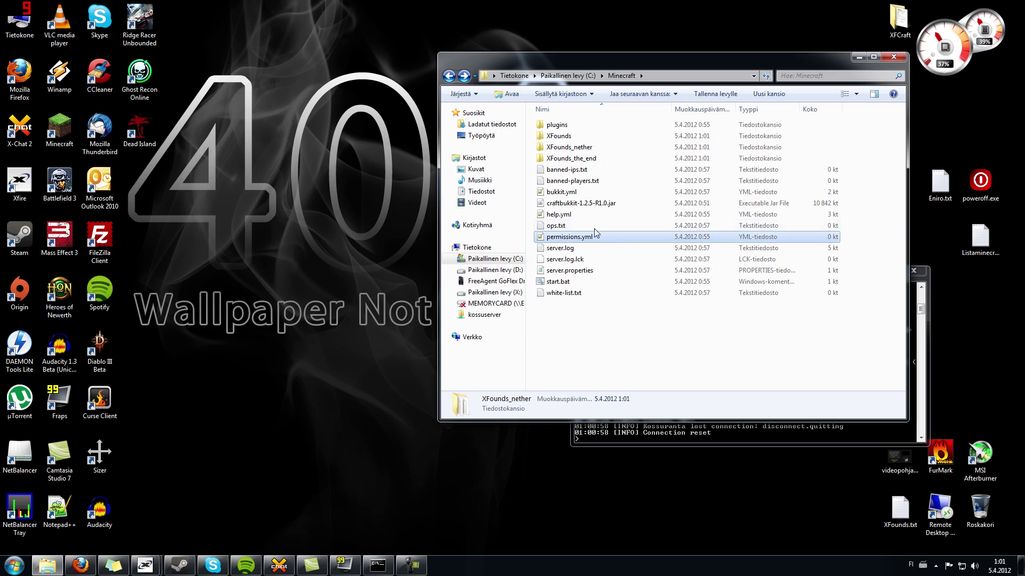
click(562, 215)
click(561, 192)
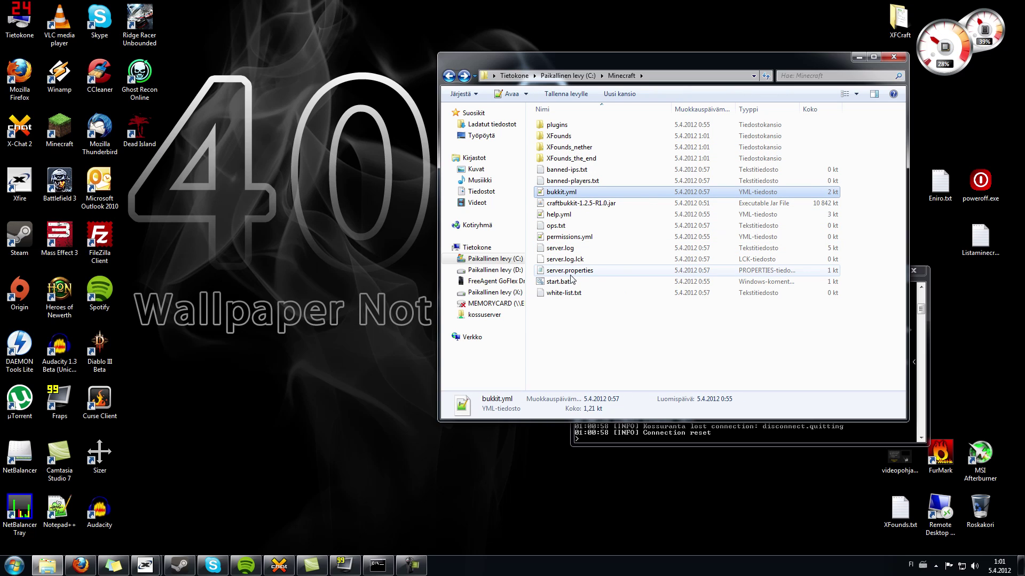
- Open start.bat for editing to examine its Java launch command, and close it without changes
click(563, 283)
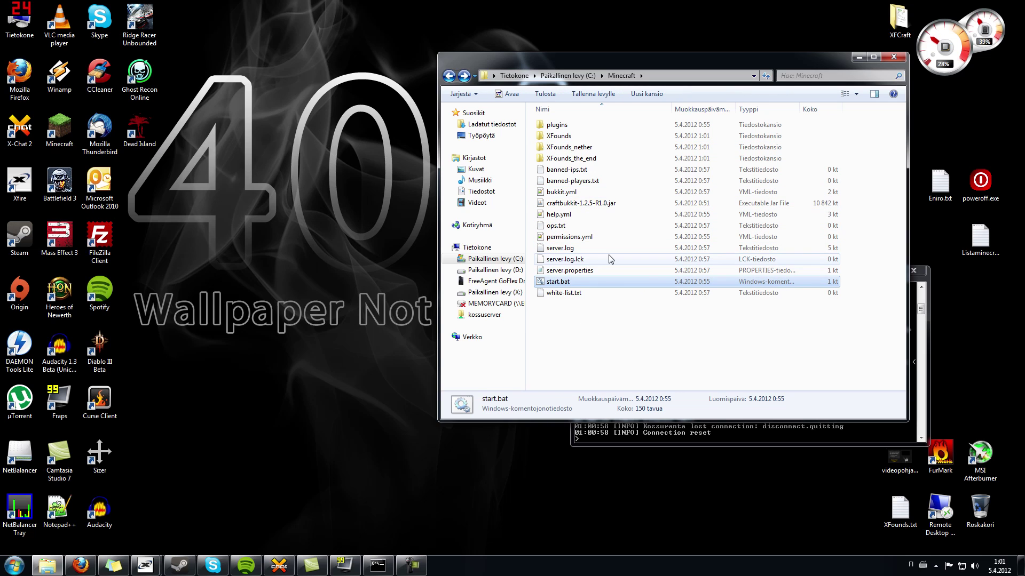
right_click(568, 280)
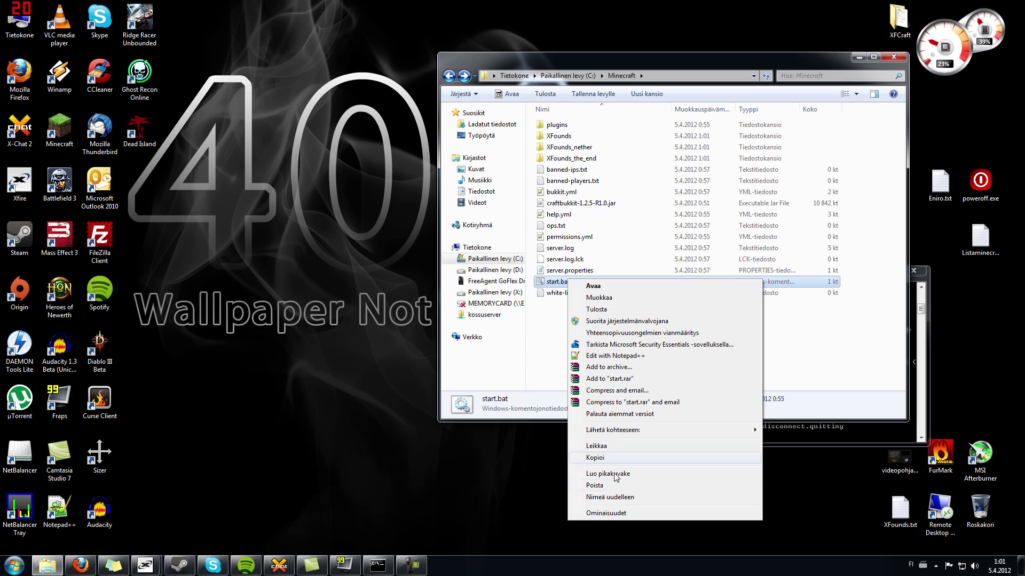
click(609, 298)
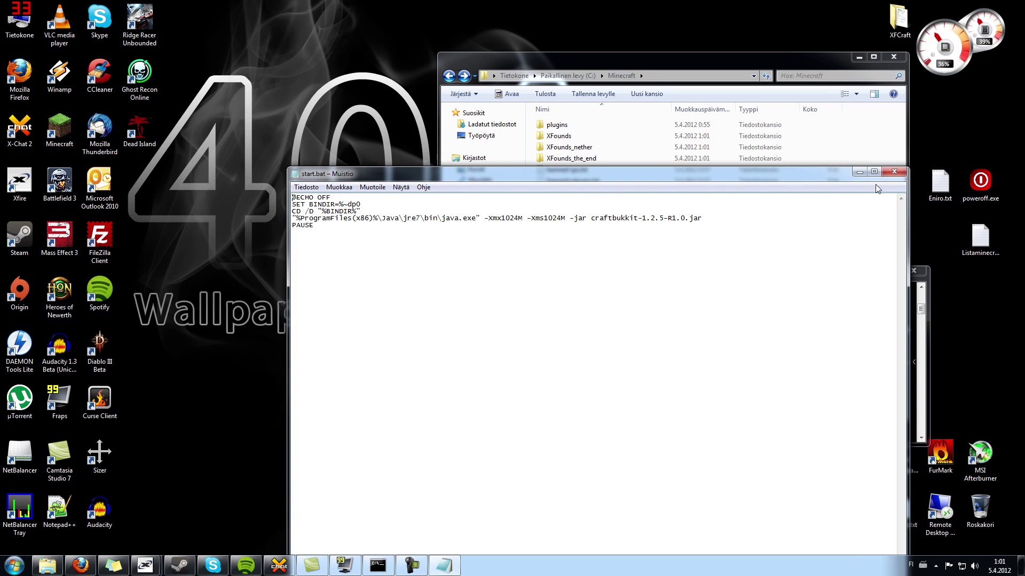
click(894, 171)
click(681, 353)
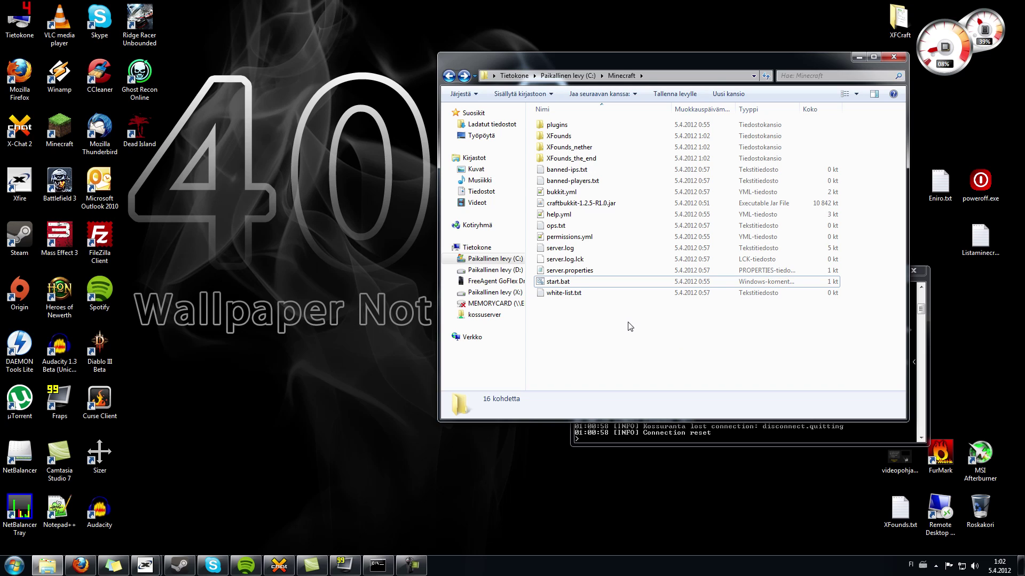
- Open start.bat for editing and highlight the -Xmx and -Xms memory arguments in its Java launch command
click(568, 280)
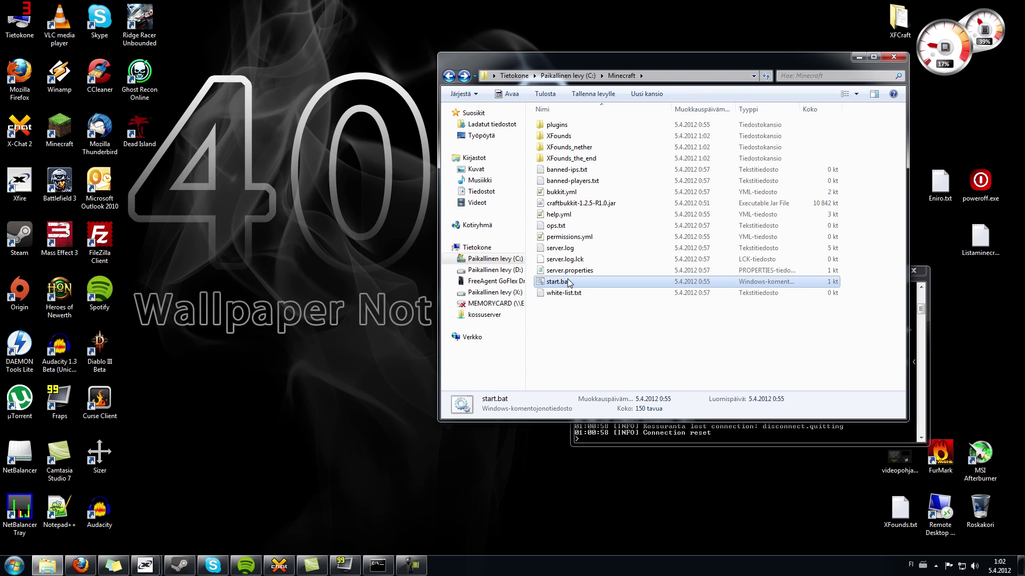
right_click(569, 280)
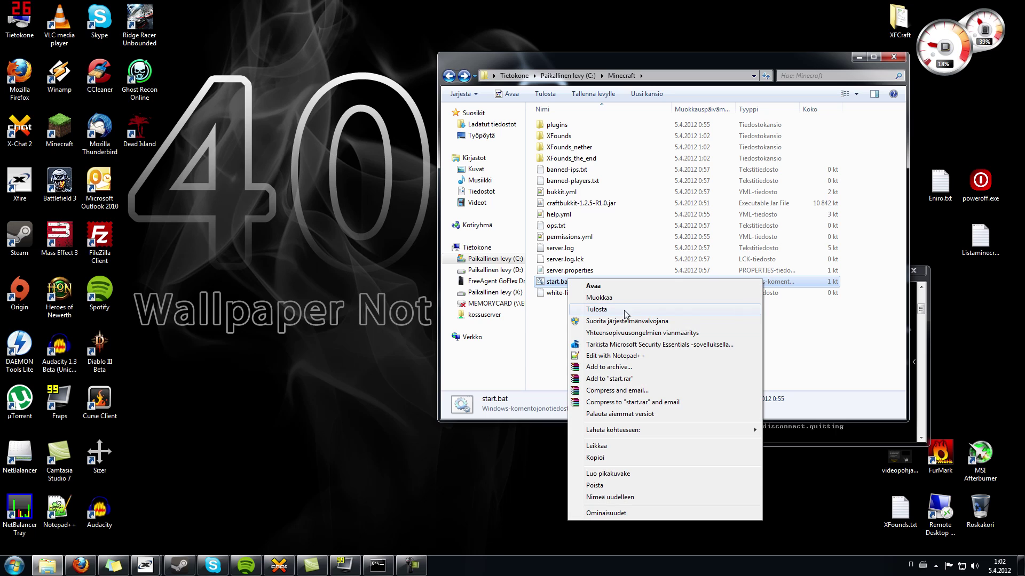
click(614, 297)
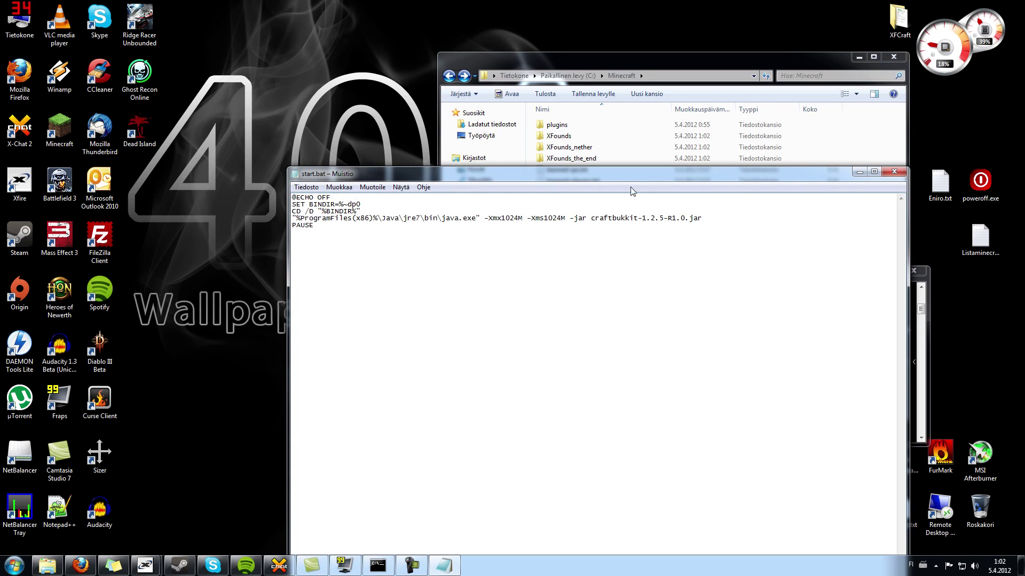
drag(600, 176, 487, 87)
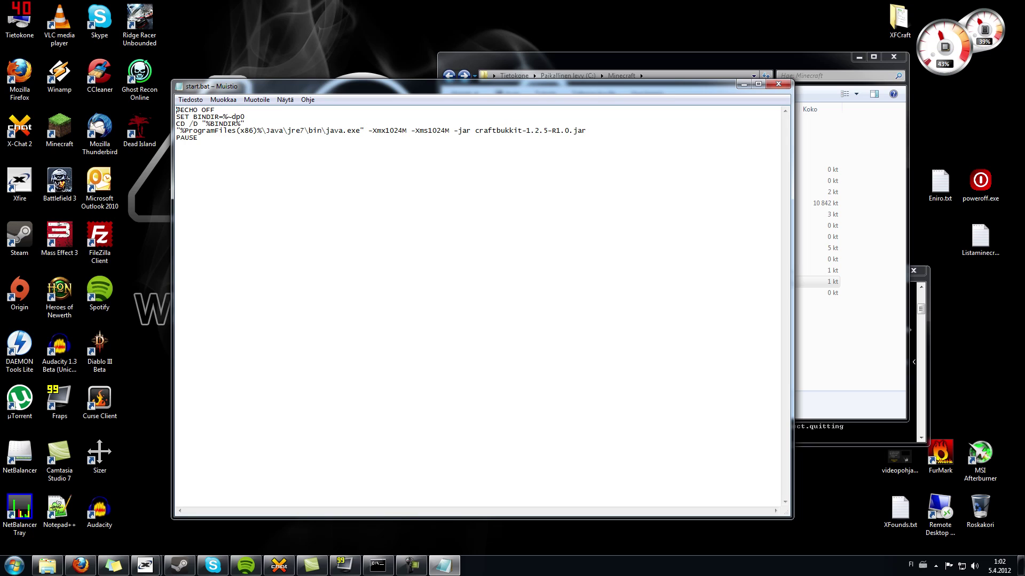
key(shift+Right)
key(shift+Right)
key(shift+Right)
drag(450, 130, 372, 131)
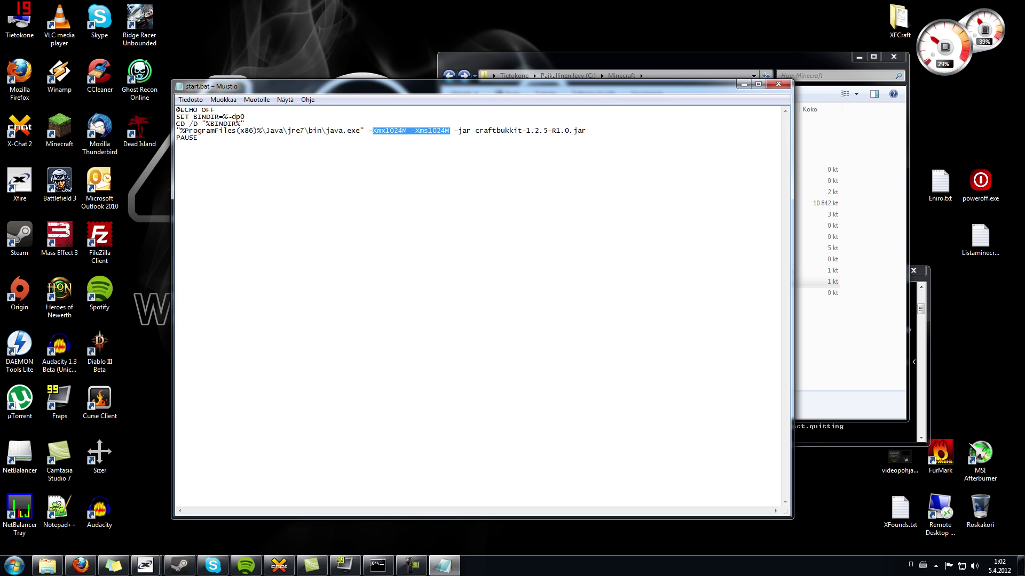
click(399, 130)
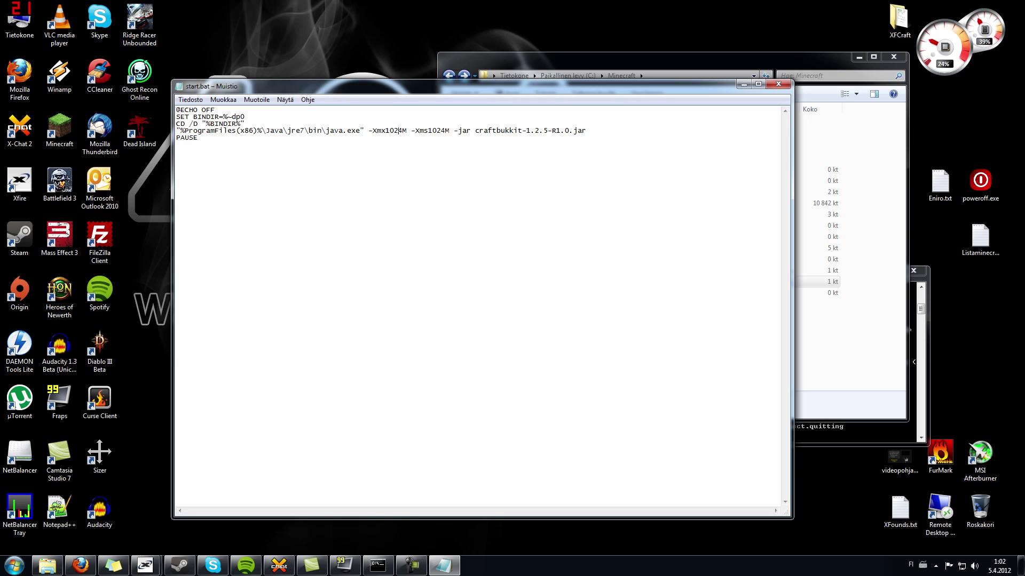
- Set both the -Xmx and -Xms memory values in start.bat to 2048M, save the file and close it
drag(385, 131, 403, 131)
key(Delete)
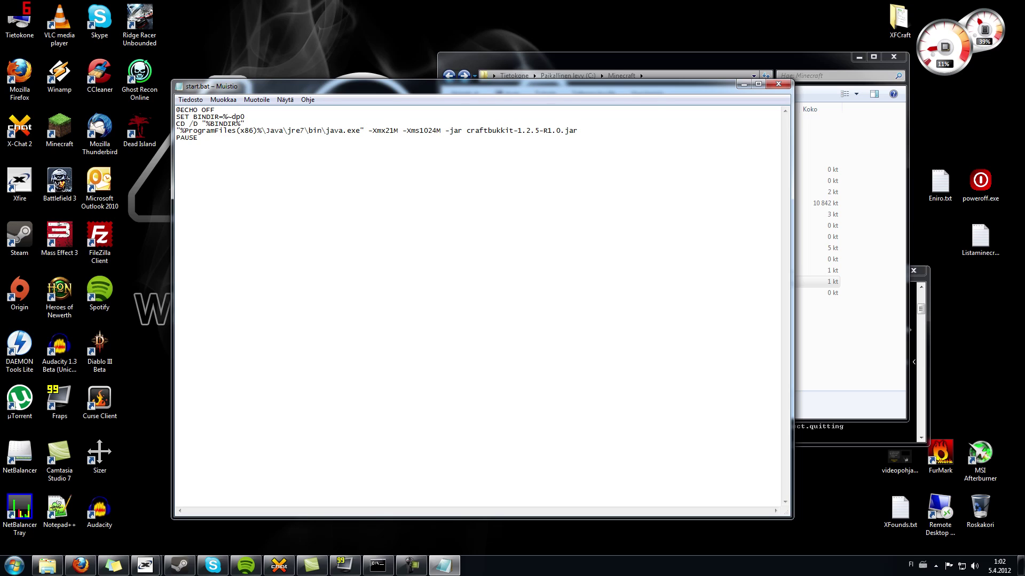
text(2048)
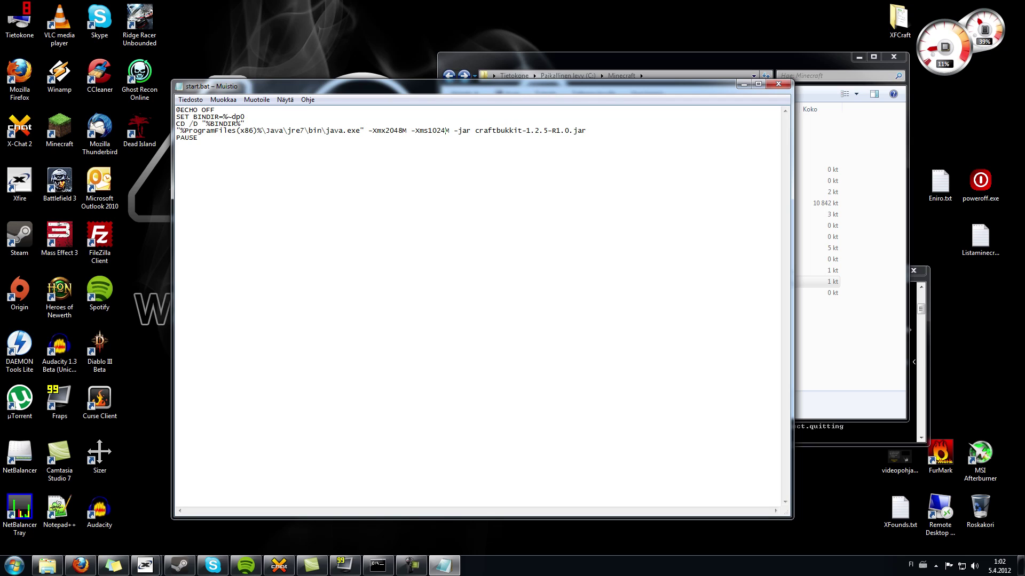
drag(446, 130, 430, 130)
key(Delete)
text(2048)
key(ctrl+s)
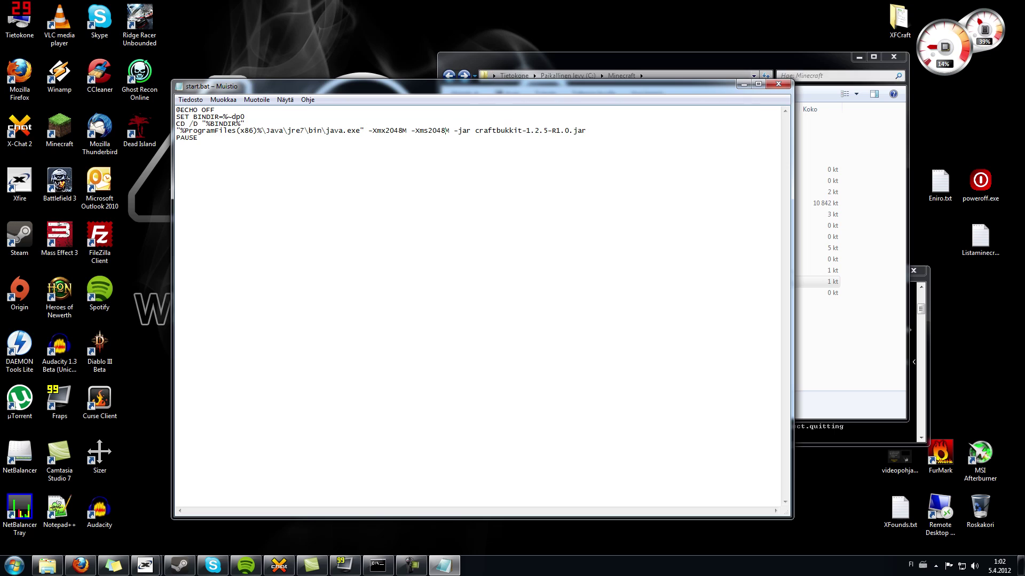
key(alt+F4)
- Stop the running server with the stop command in its console and dismiss the console window
click(773, 430)
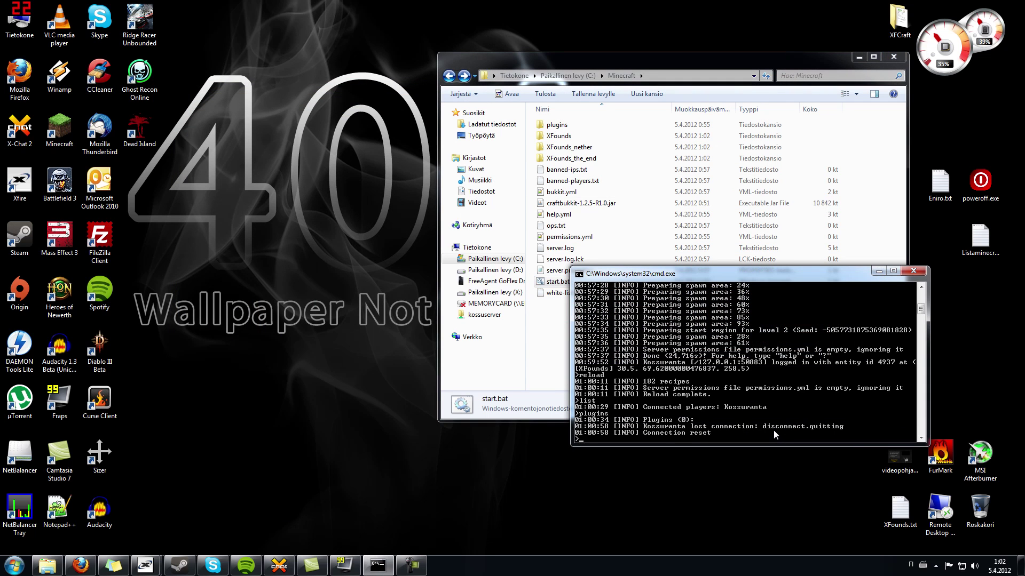
text(stop)
key(Return)
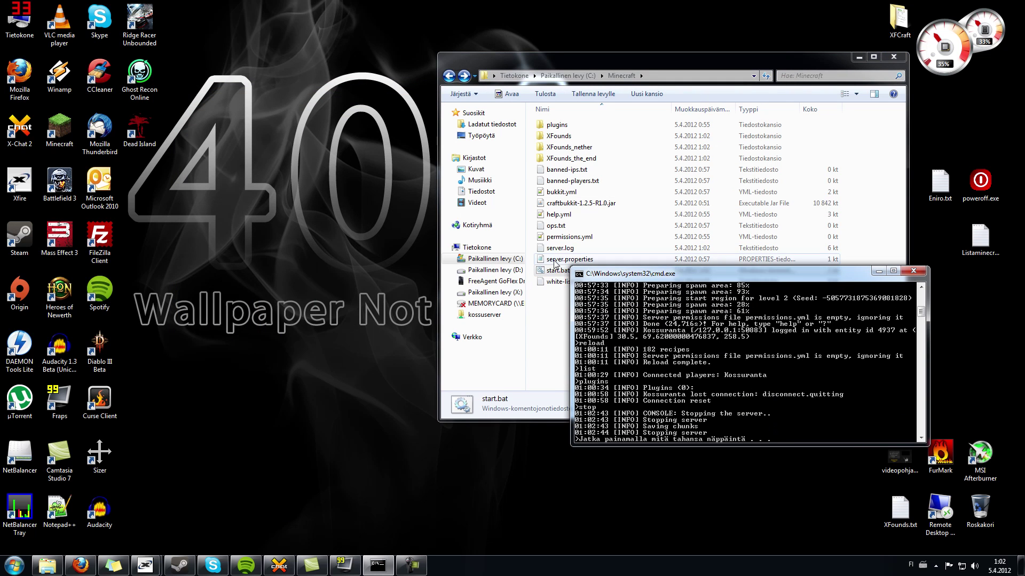
key(Return)
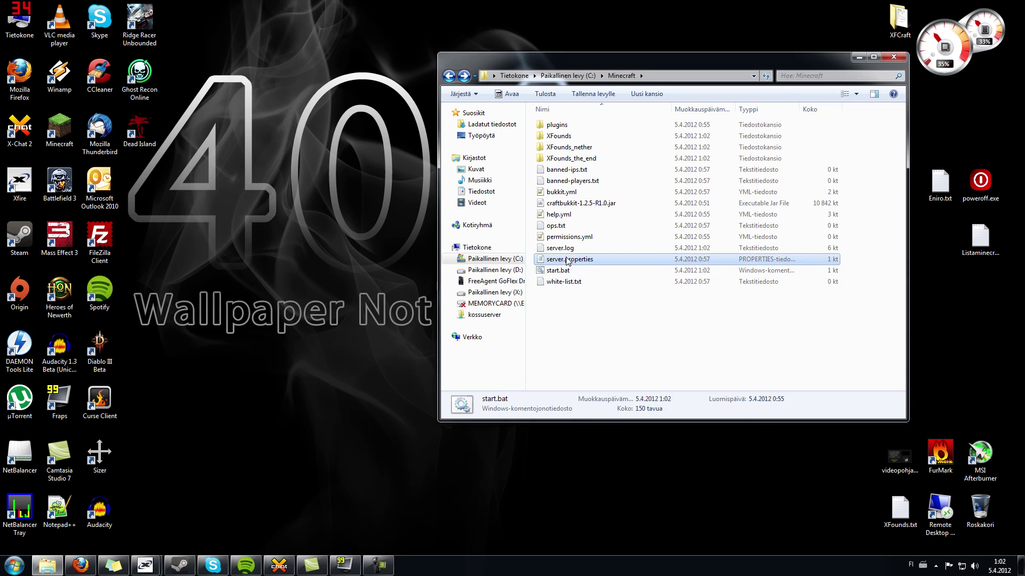
- Close server.properties after a brief look, and try to start the server with start.bat using the 2048M memory values
double_click(567, 259)
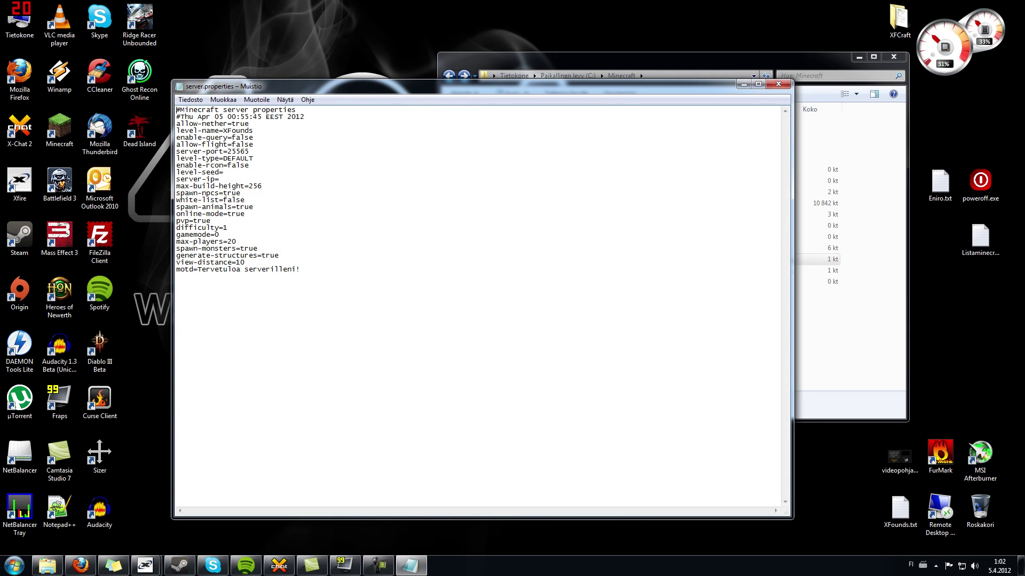
click(779, 84)
click(559, 270)
double_click(559, 272)
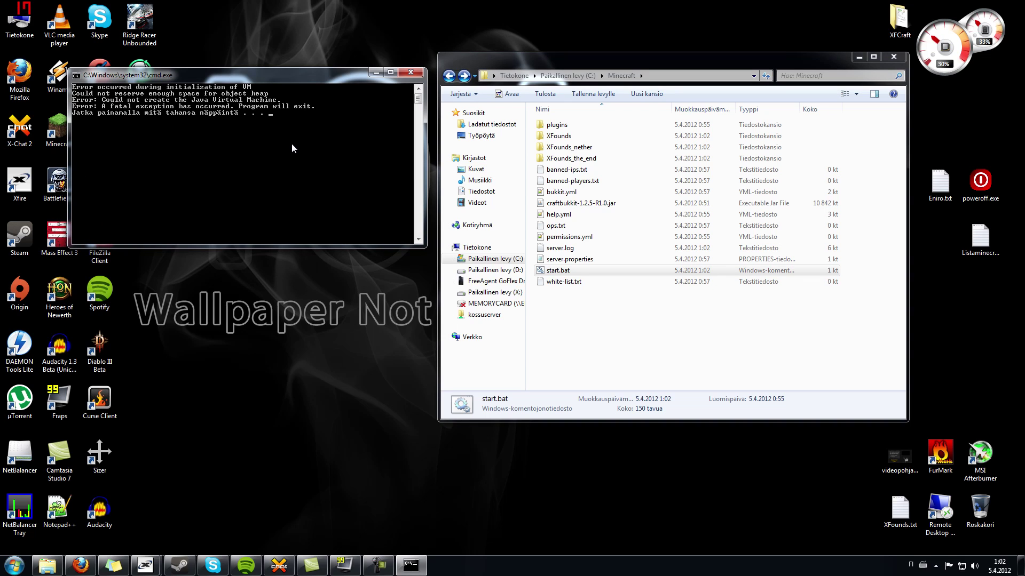
key(Return)
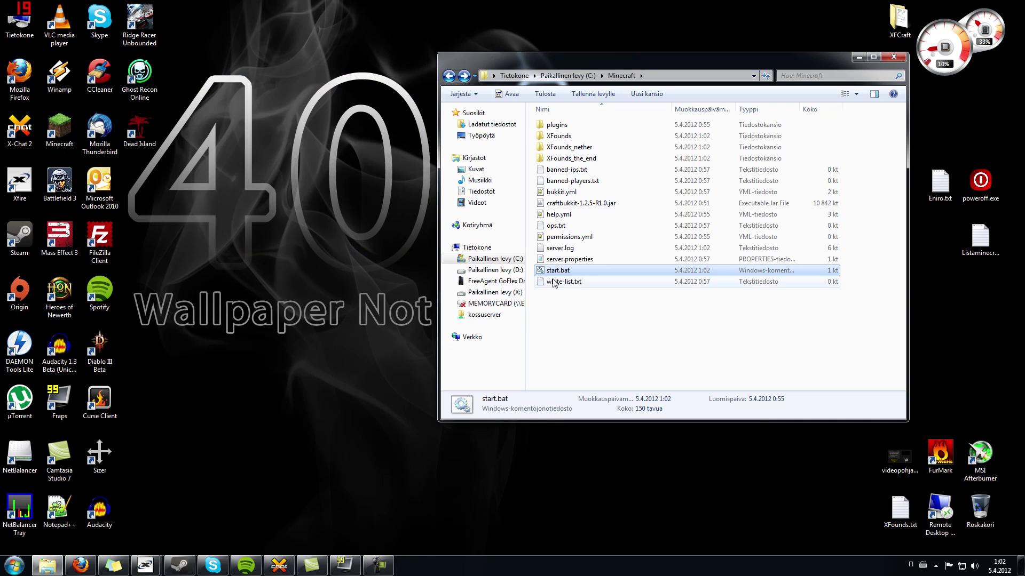
- Reopen start.bat for editing, resave it with the 2048M values and try launching the server again
right_click(563, 270)
click(594, 285)
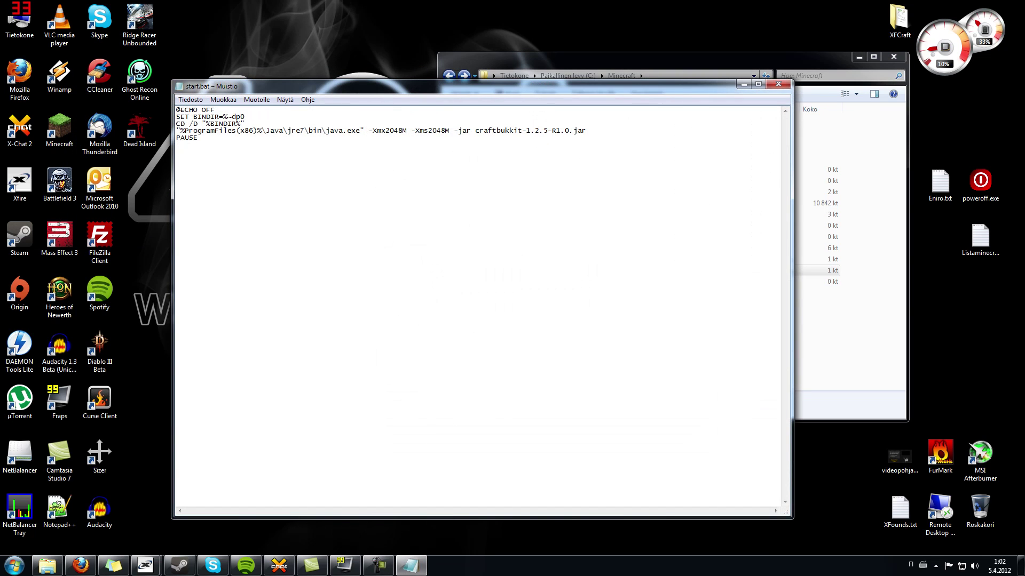
click(197, 138)
click(823, 334)
double_click(558, 271)
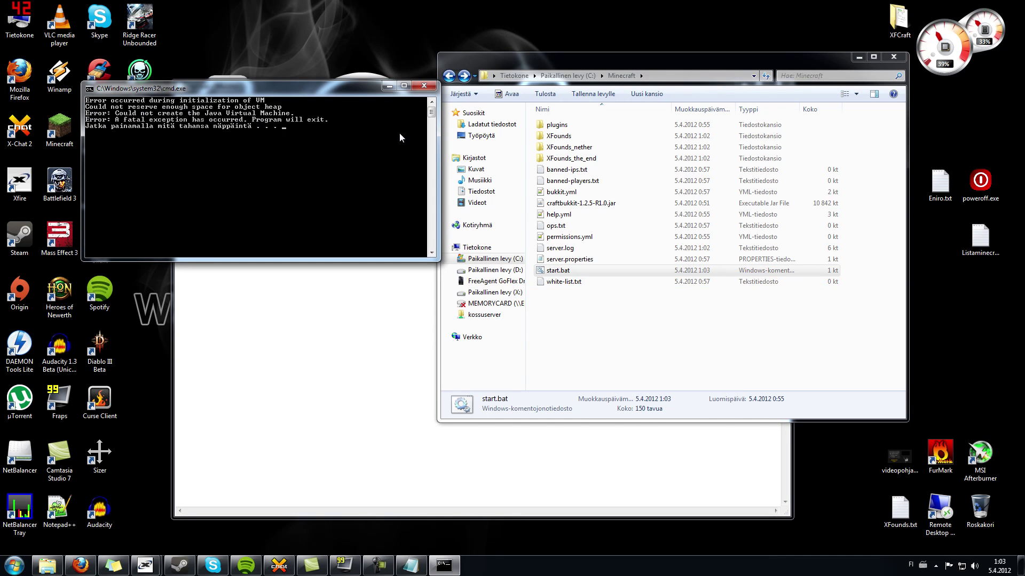
key(Return)
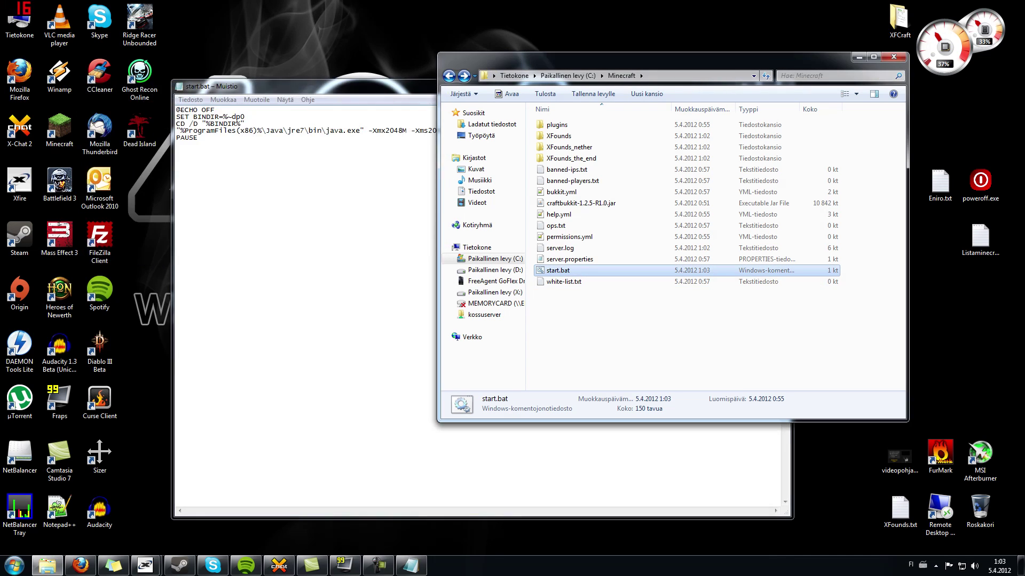
- Set the -Xms value in start.bat to 1024M and try launching the server with it
click(386, 130)
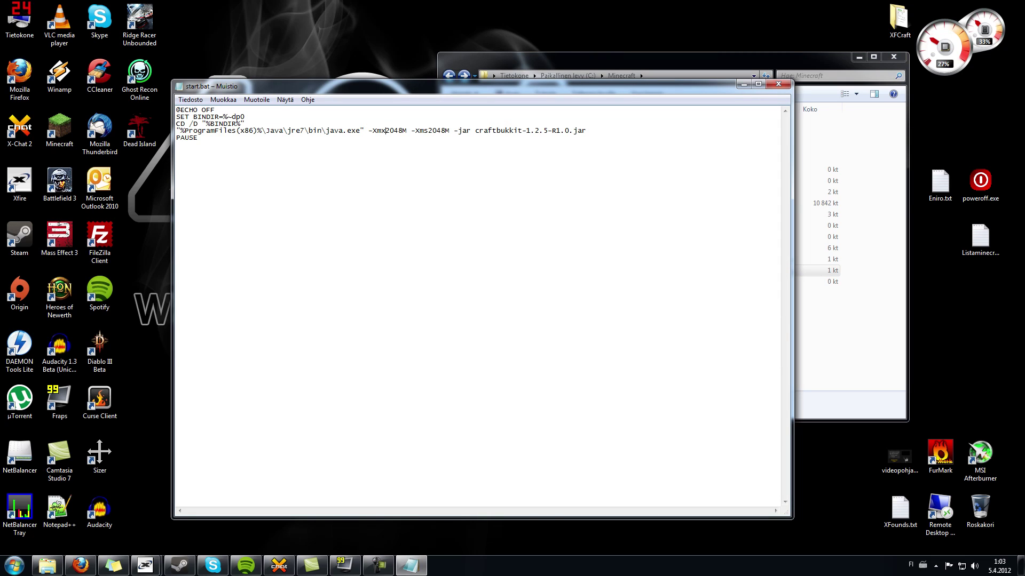
drag(446, 131, 428, 130)
text(10)
click(611, 270)
double_click(611, 271)
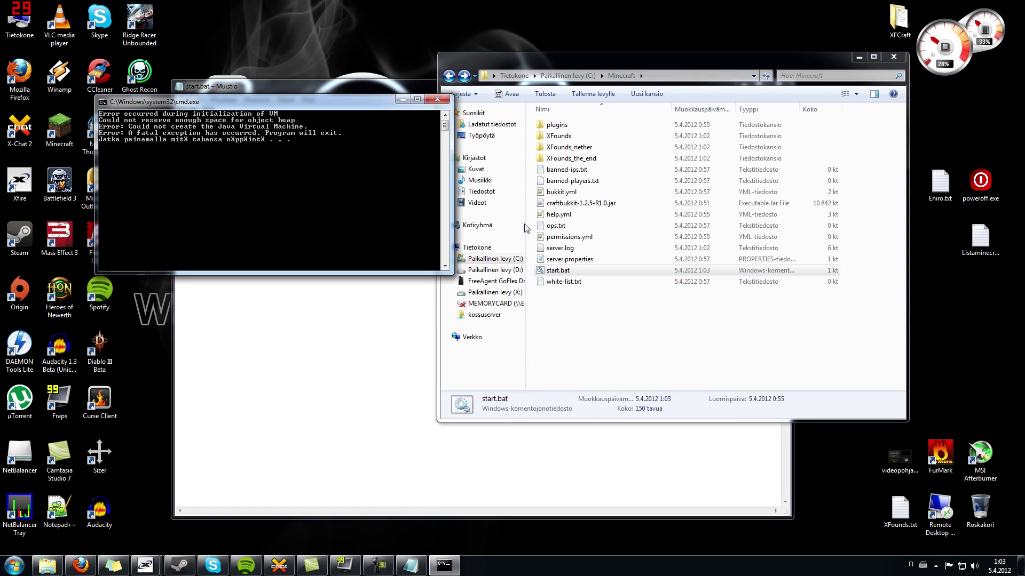
key(Return)
- Set the -Xmx value in start.bat to 1024M, save the file and launch the server
key(shift+Left)
key(shift+Left)
key(shift+Left)
key(shift+Left)
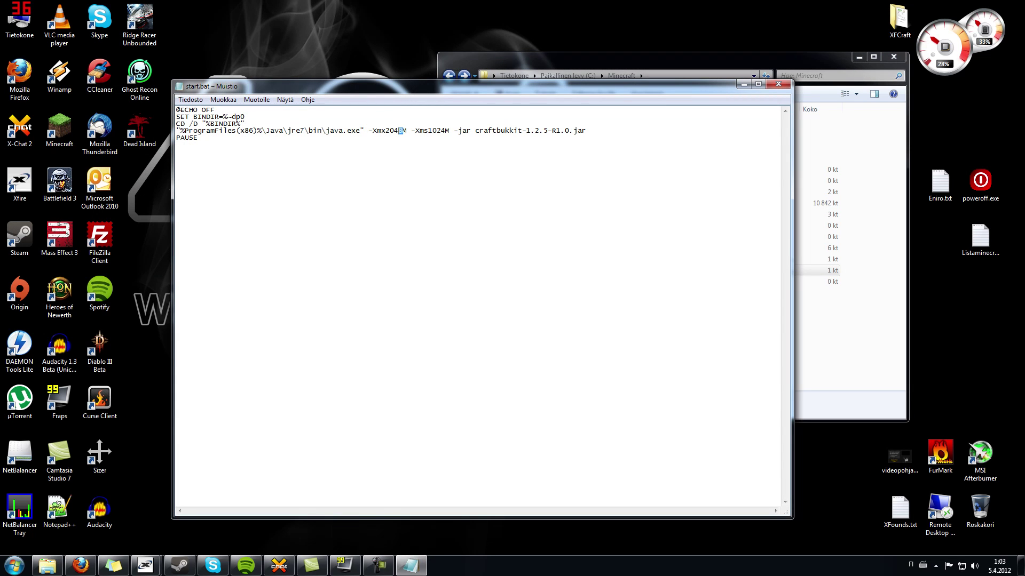
text(1024)
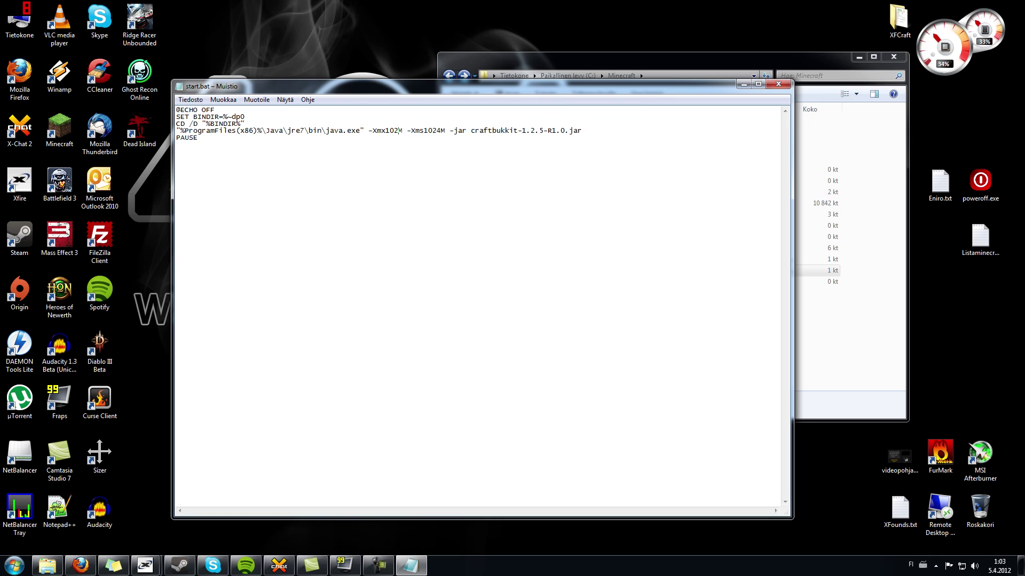
click(843, 341)
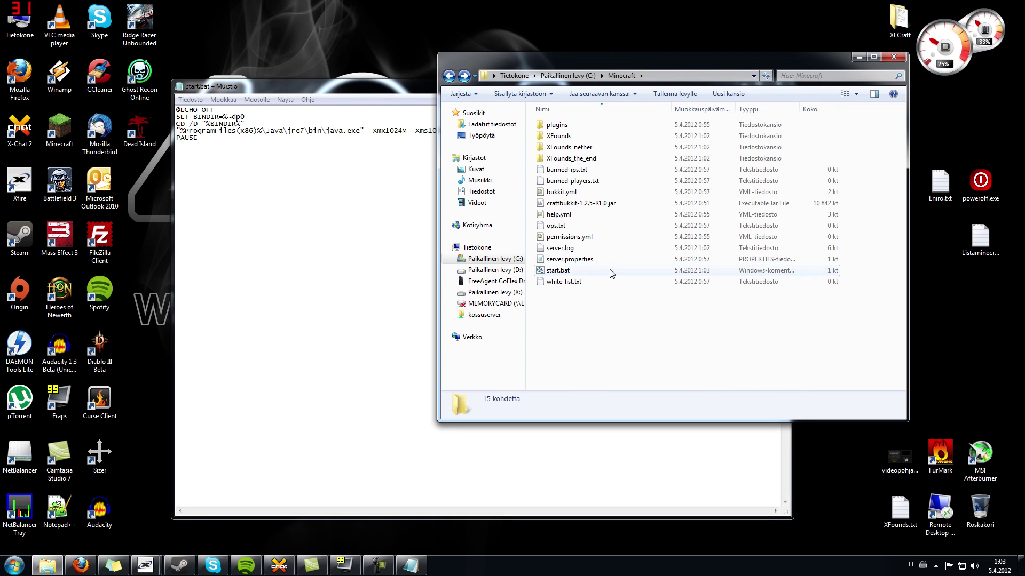
double_click(619, 272)
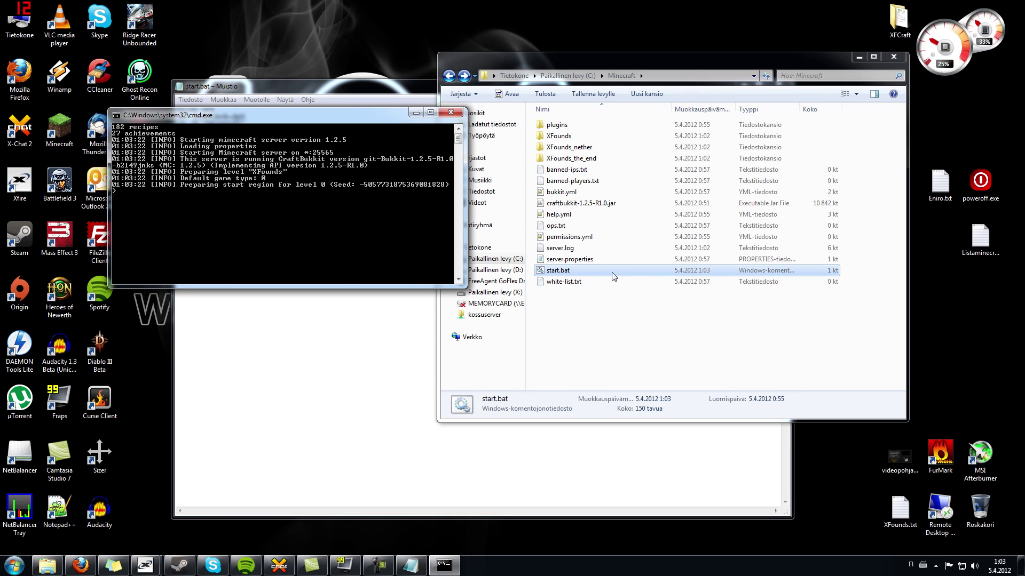
- Review the memory arguments in the open start.bat file and close it without changes
click(399, 108)
click(399, 105)
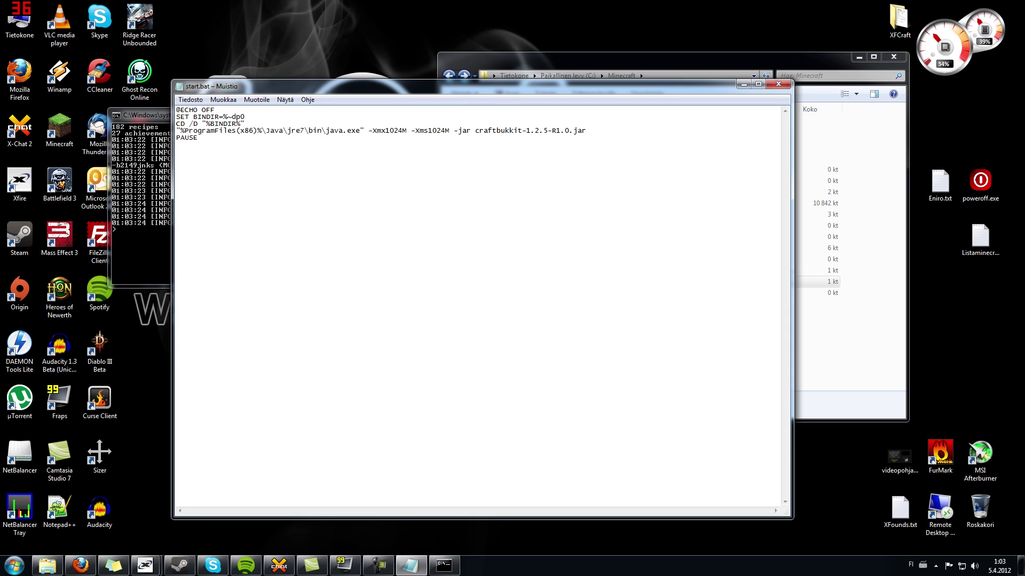
drag(447, 130, 433, 131)
click(198, 138)
click(778, 84)
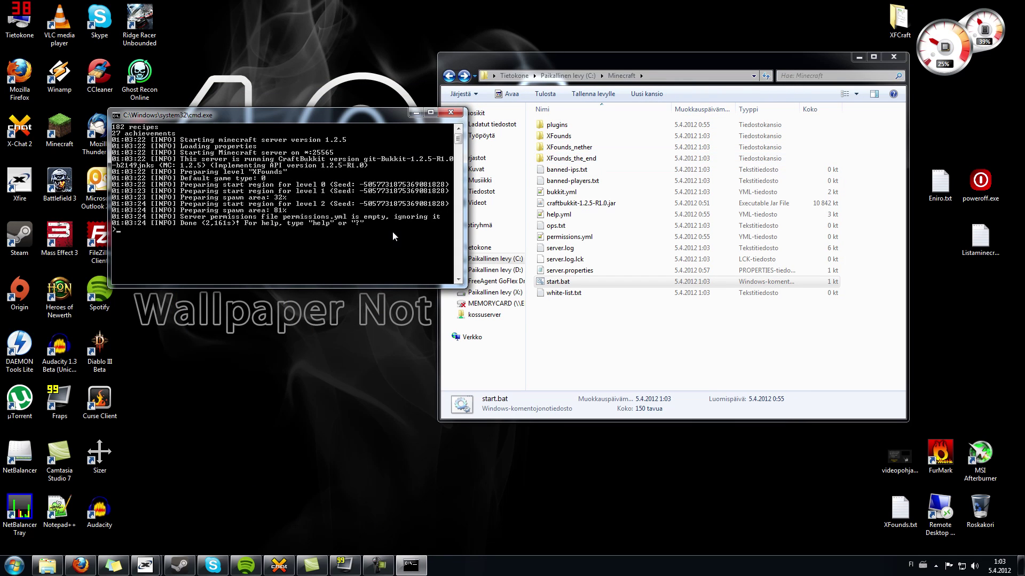
- Shut down the relaunched server with the stop command, dismiss its console and clear the file selection in the Minecraft folder
text(stop)
key(Return)
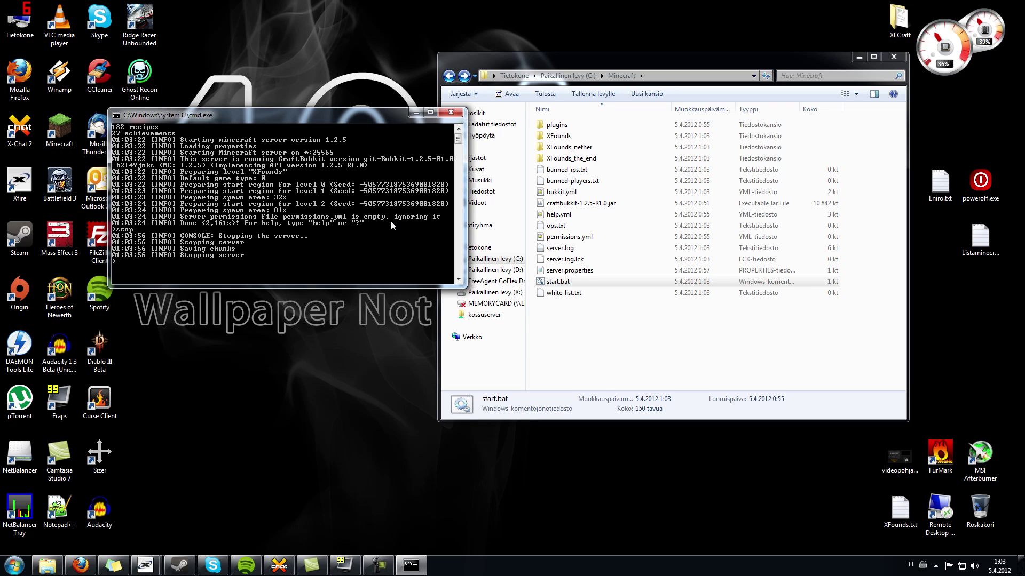
key(Return)
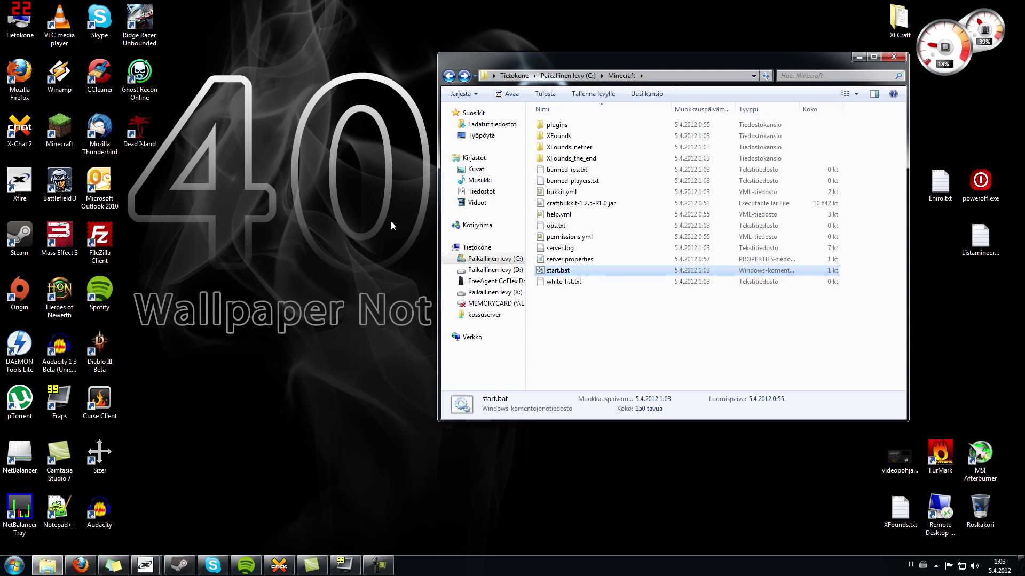
click(662, 318)
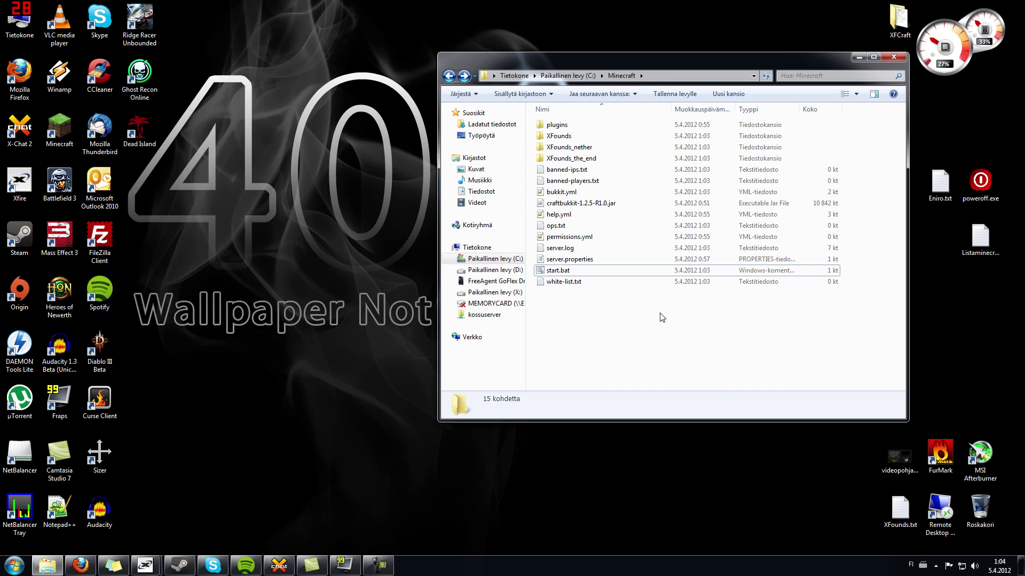